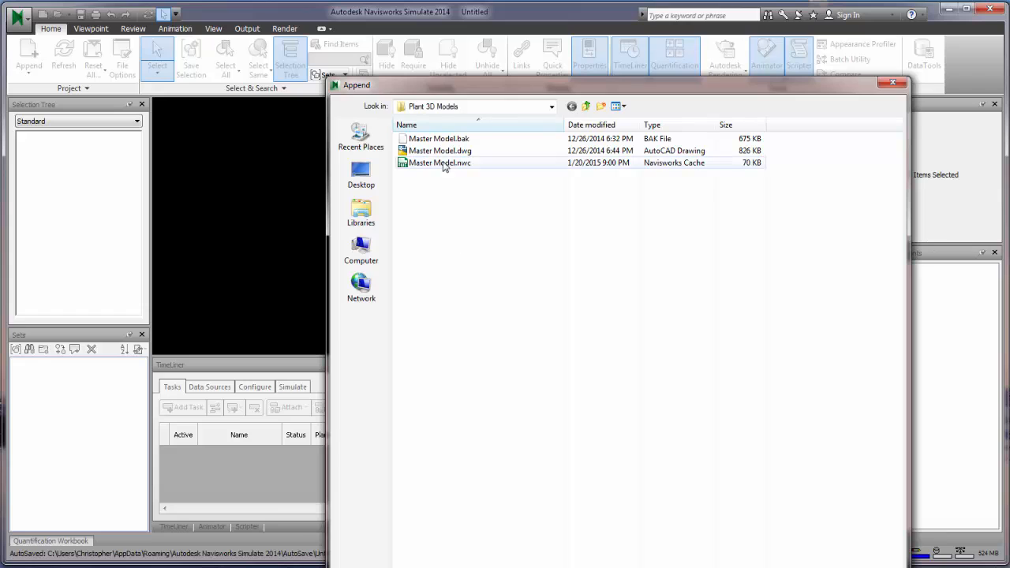
Append Master Model.dwg from the Plant 3D Models folder to the empty project
left_click(442, 151)
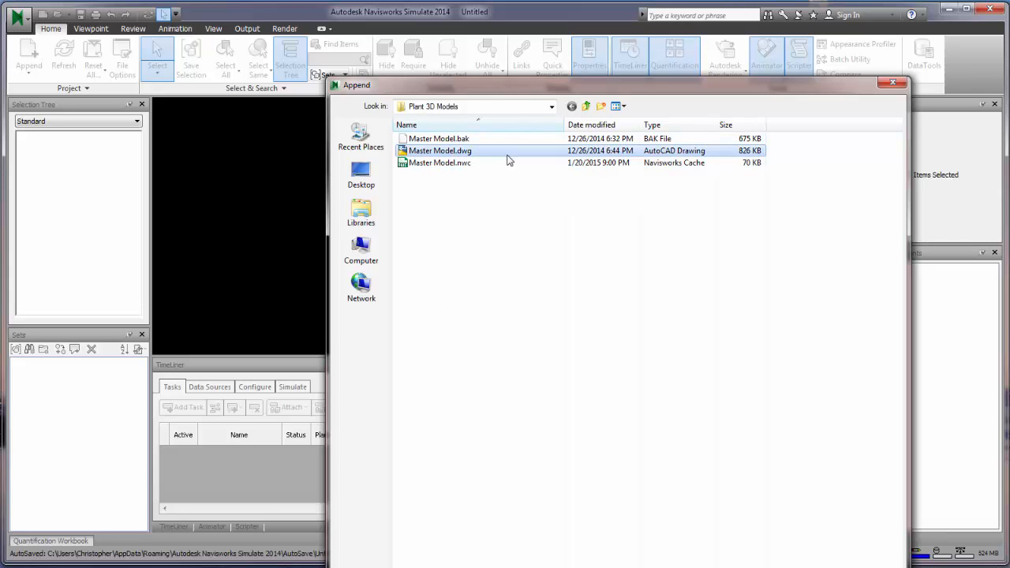
left_click_drag(528, 92, 496, 57)
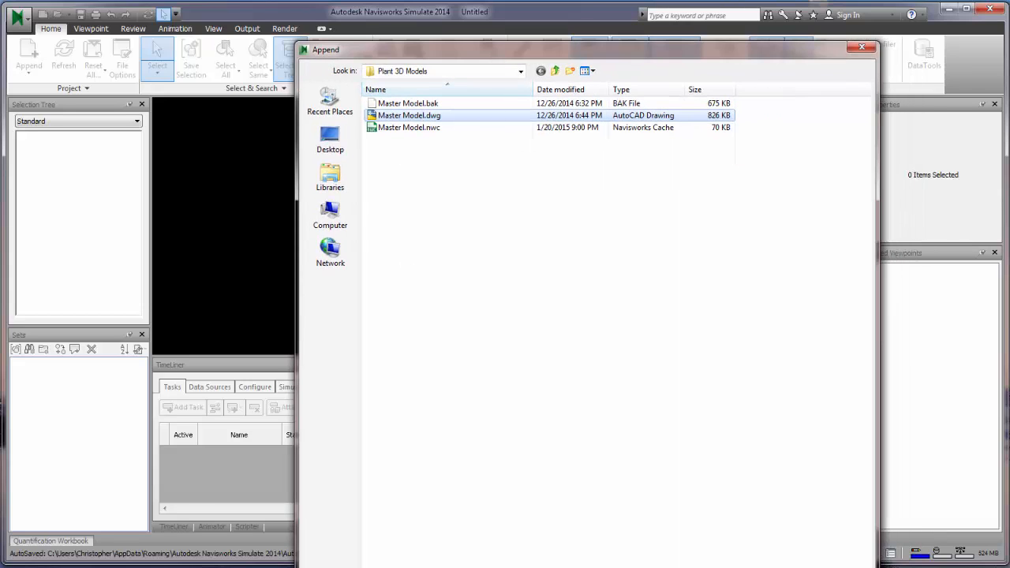
left_click_drag(468, 567, 468, 486)
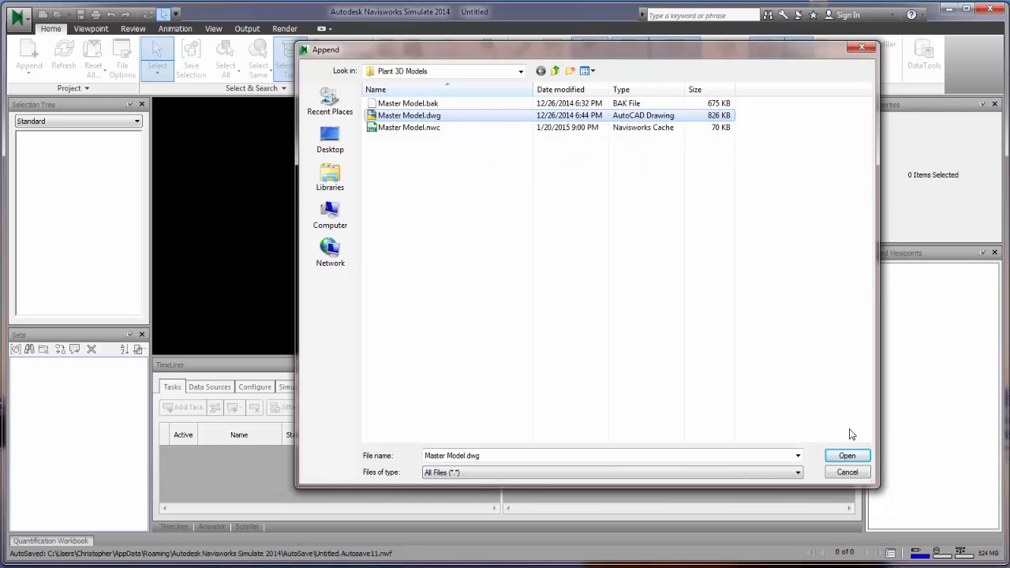
left_click(848, 457)
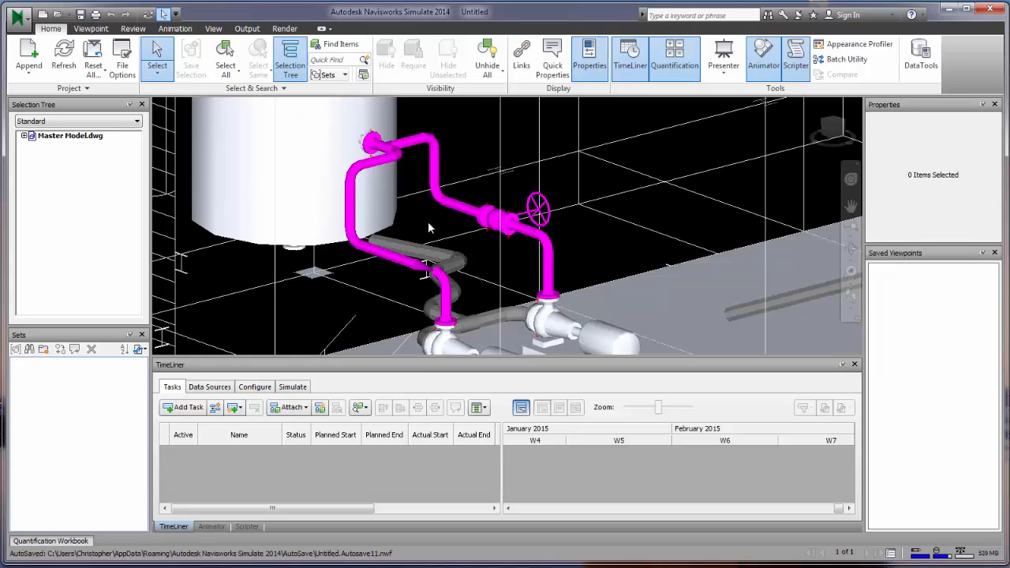
Examine the structure of Master Model.dwg in the selection tree by highlighting layers 002, 006 and 007
left_click(47, 137)
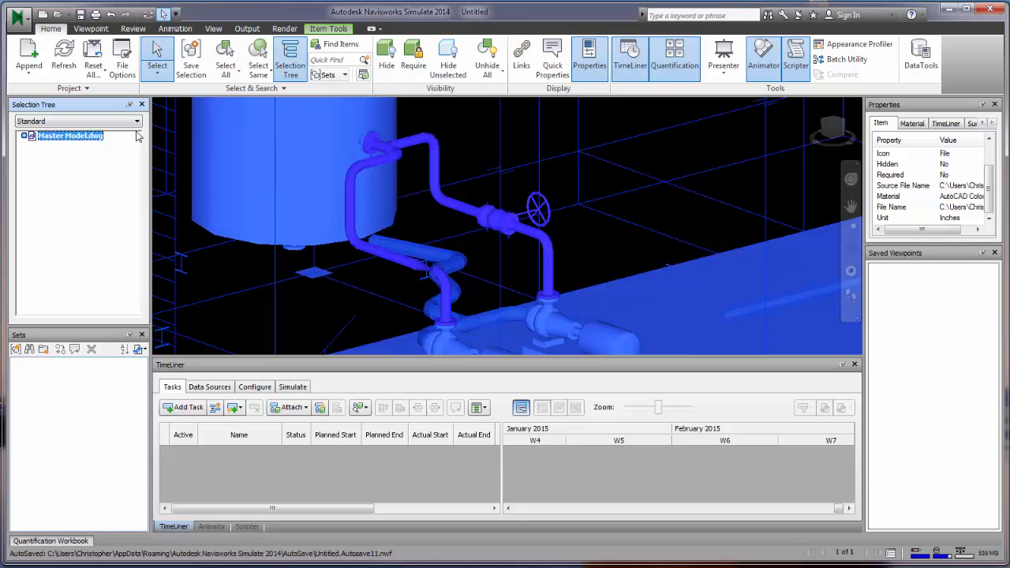
left_click(290, 76)
left_click(290, 79)
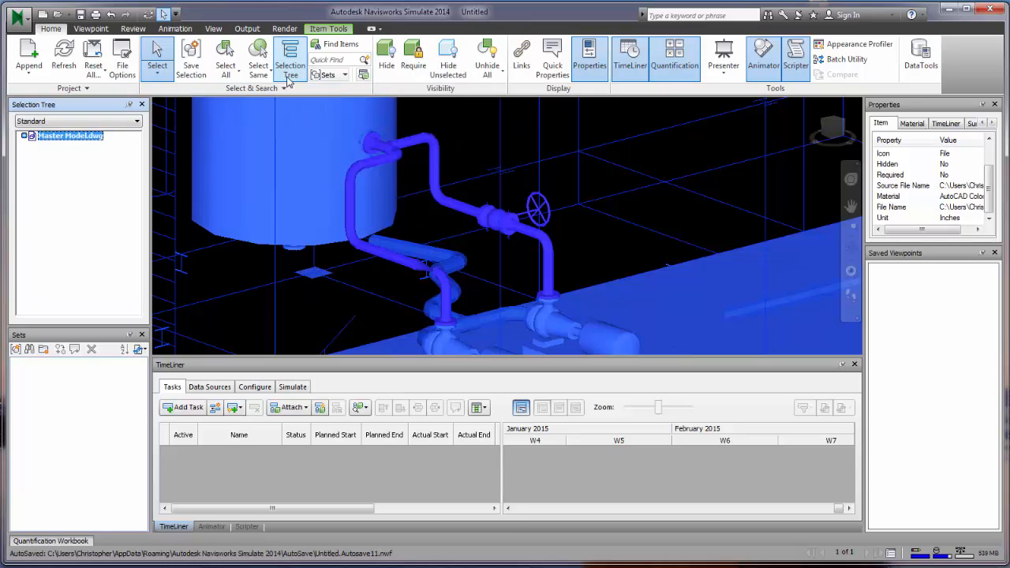
left_click(25, 136)
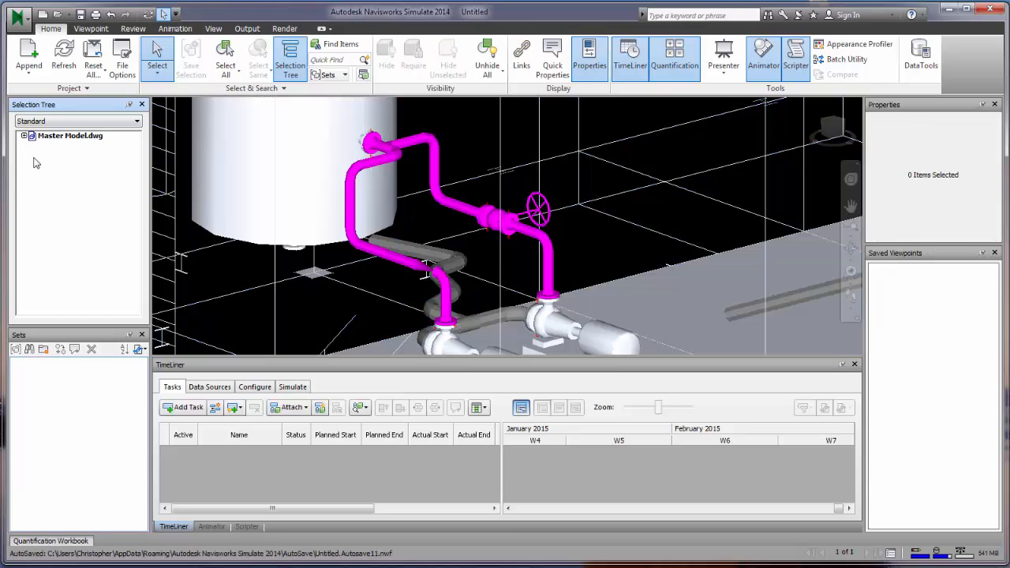
left_click(53, 166)
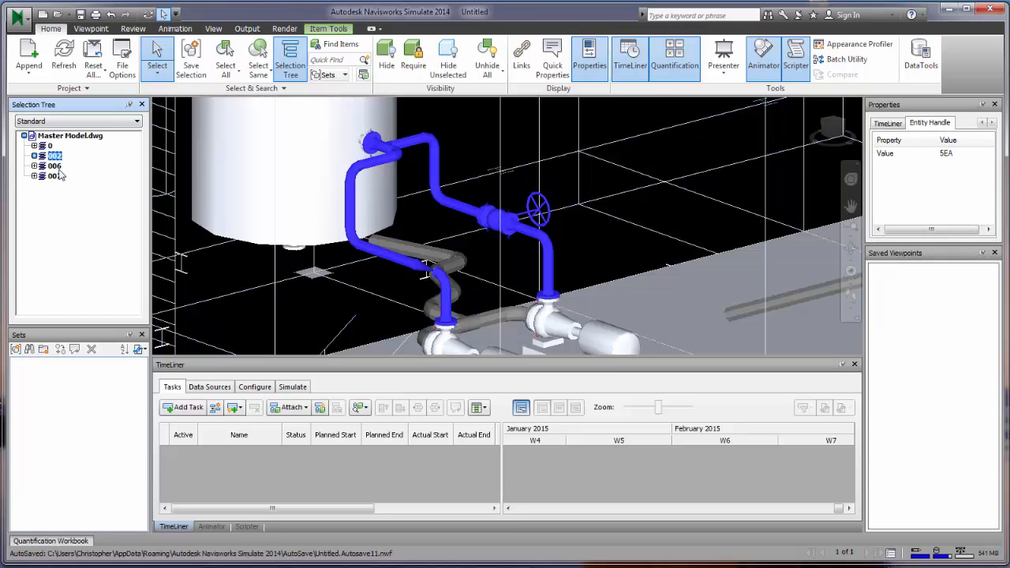
left_click(56, 177)
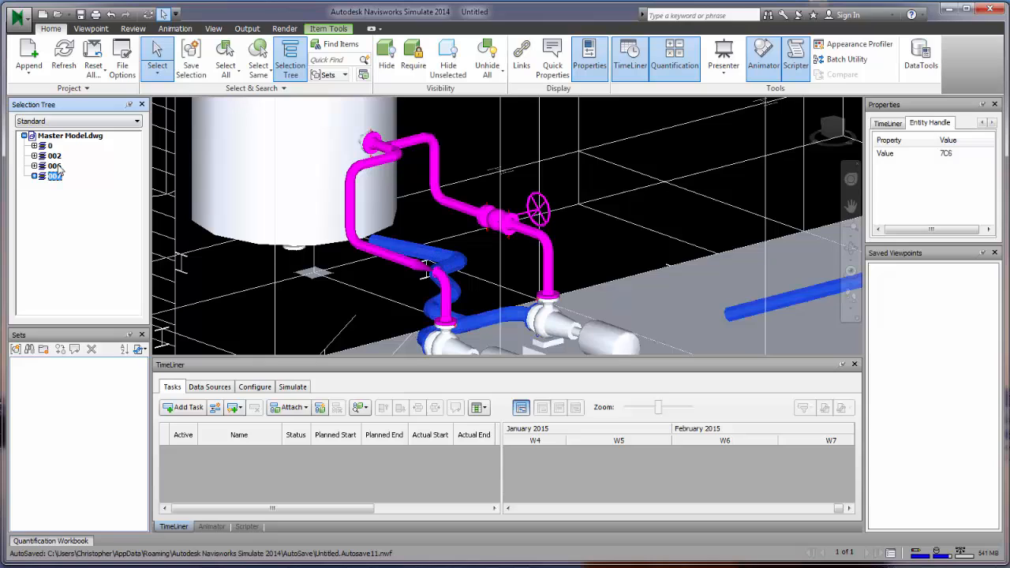
left_click(58, 166)
left_click(58, 159)
left_click(56, 173)
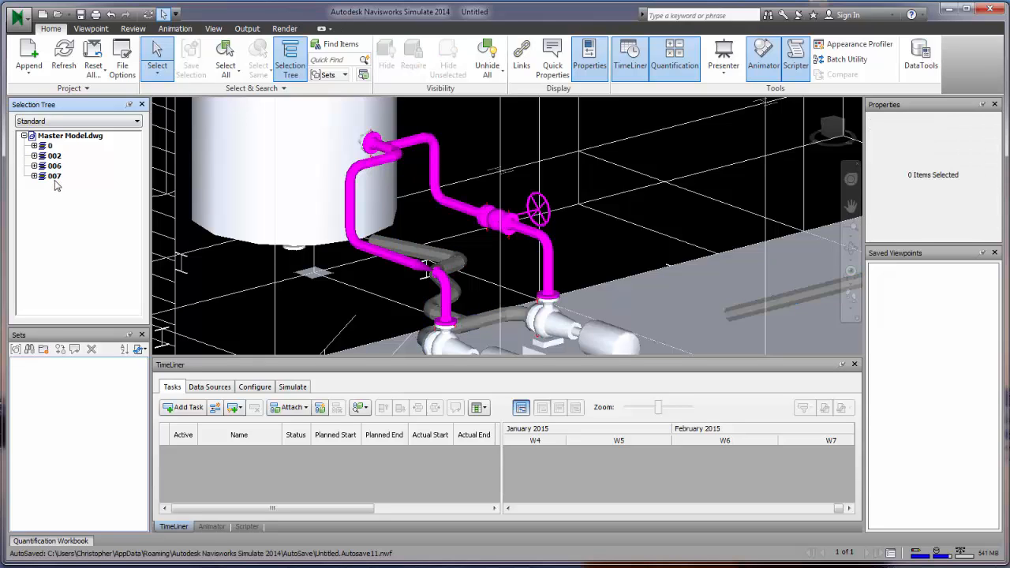
left_click(55, 169)
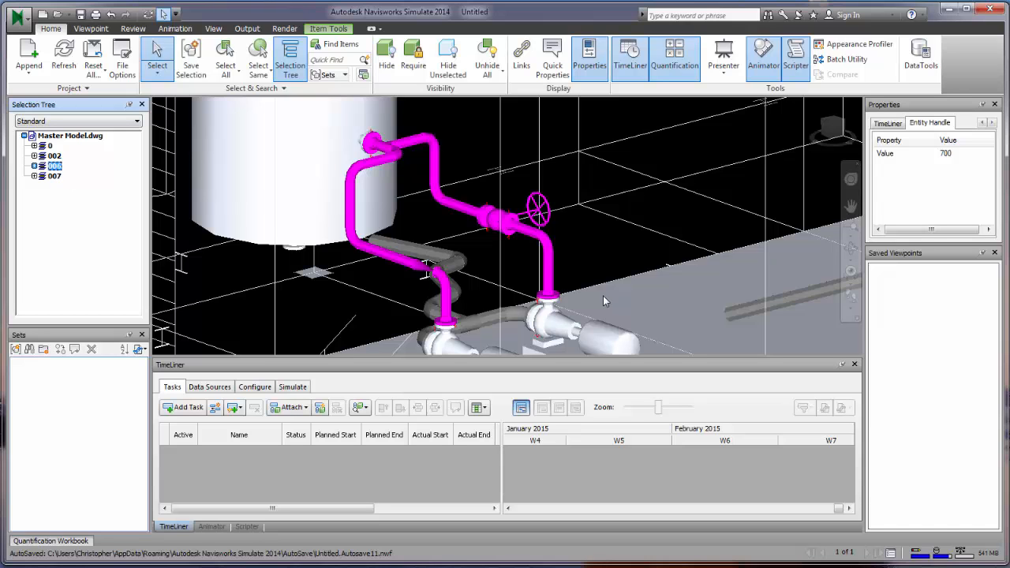
Select the flange, elbows and connecting pipe pieces of the grey line on top of the horizontal exchanger
left_click(537, 257)
scroll(685, 308, "down", 6)
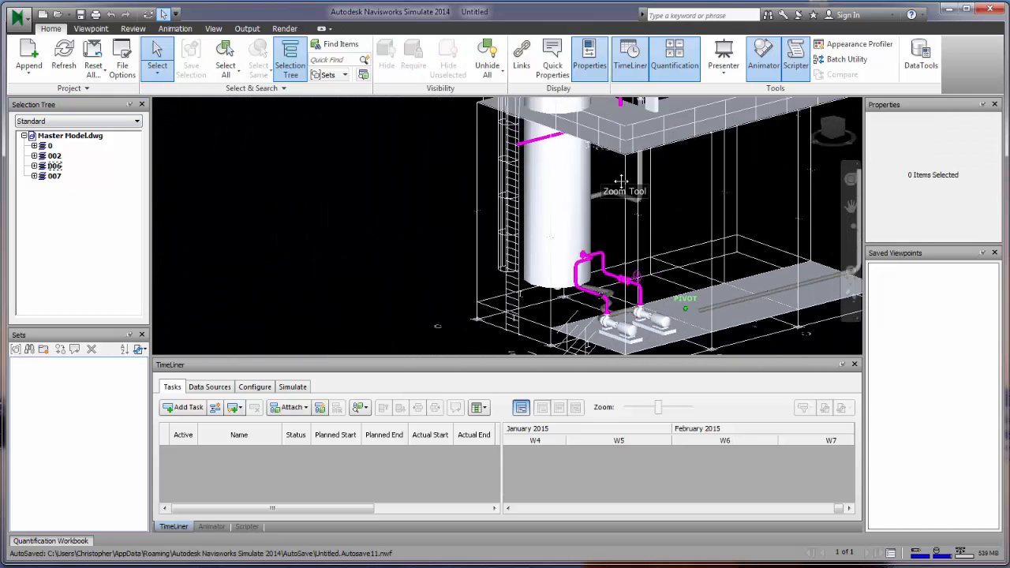
middle_click_drag(621, 182, 505, 122)
scroll(605, 329, "up", 2)
scroll(542, 198, "up", 5)
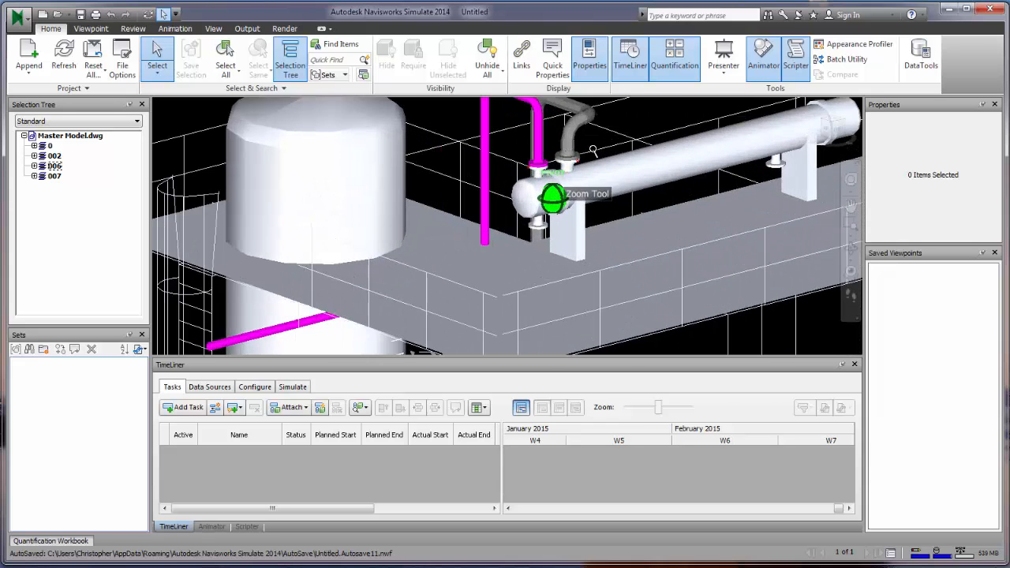
middle_click_drag(595, 163, 536, 259)
scroll(540, 214, "up", 3)
scroll(522, 201, "up", 1)
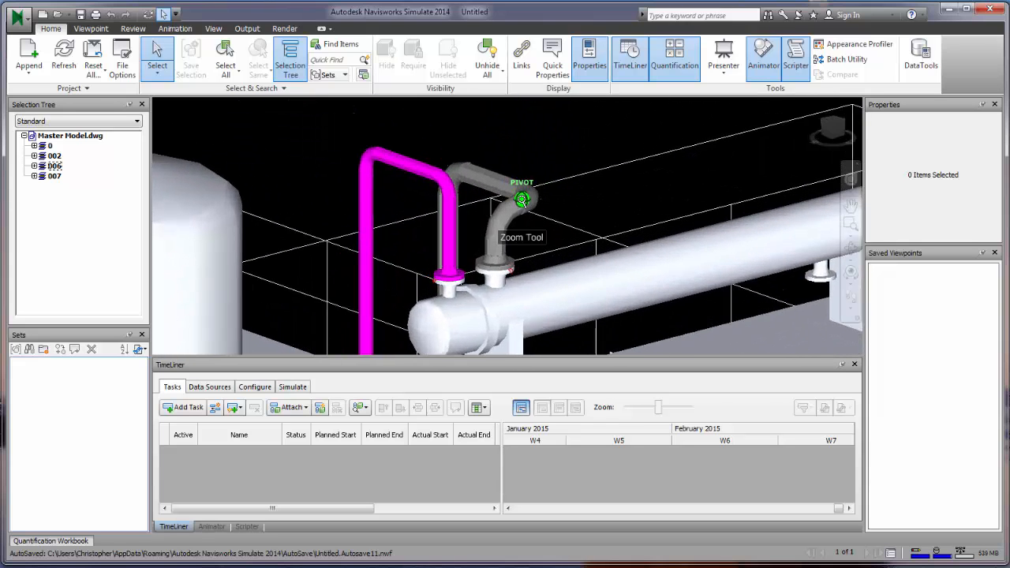
scroll(522, 201, "up", 2)
left_click(493, 296)
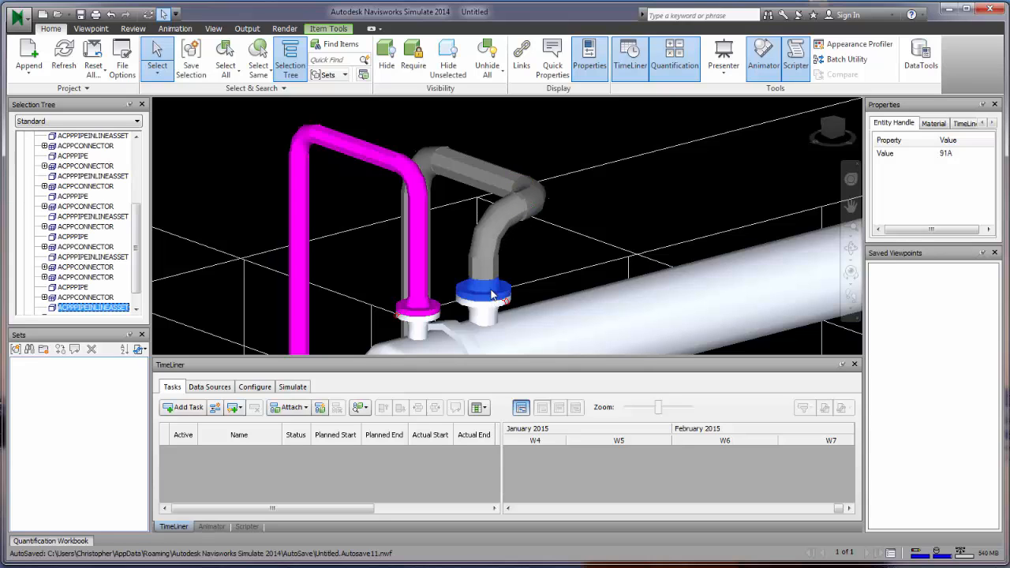
left_click(489, 269, "ctrl")
left_click(506, 227, "ctrl")
left_click(529, 211, "ctrl")
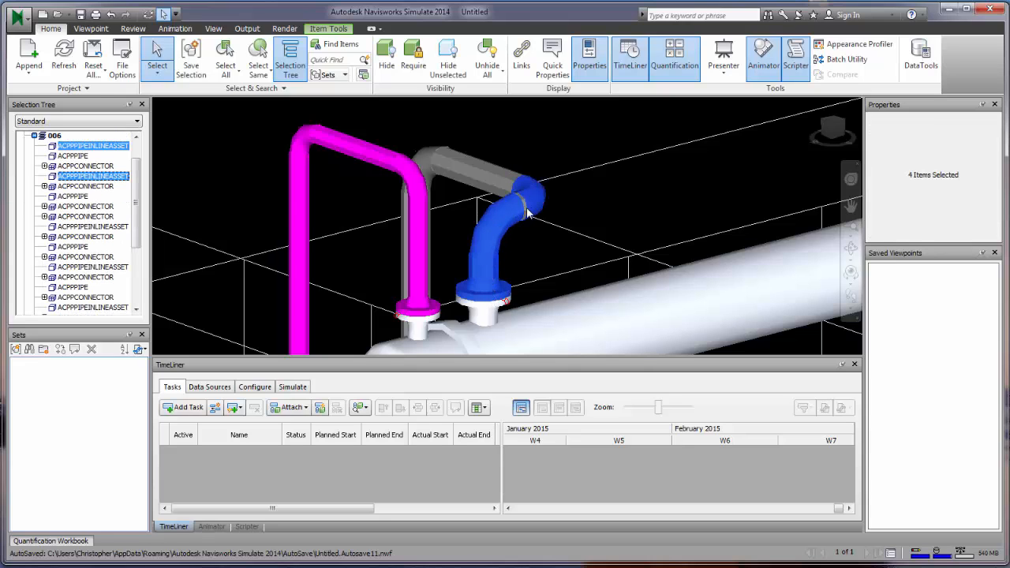
left_click(527, 211, "ctrl")
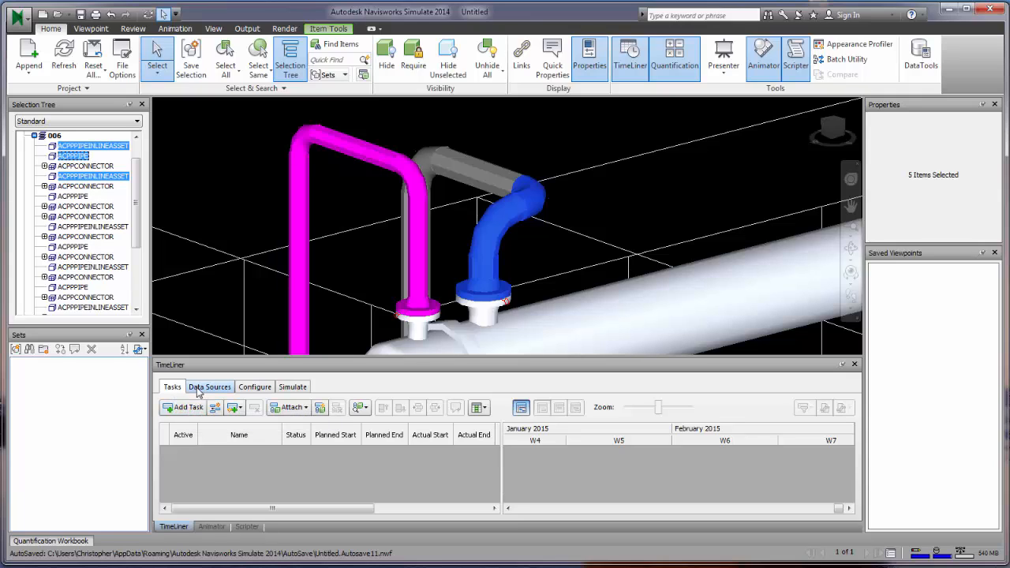
Add ScheduleTestNavisworks.csv to TimeLiner as a CSV data source, accepting the default field mapping
left_click(199, 406)
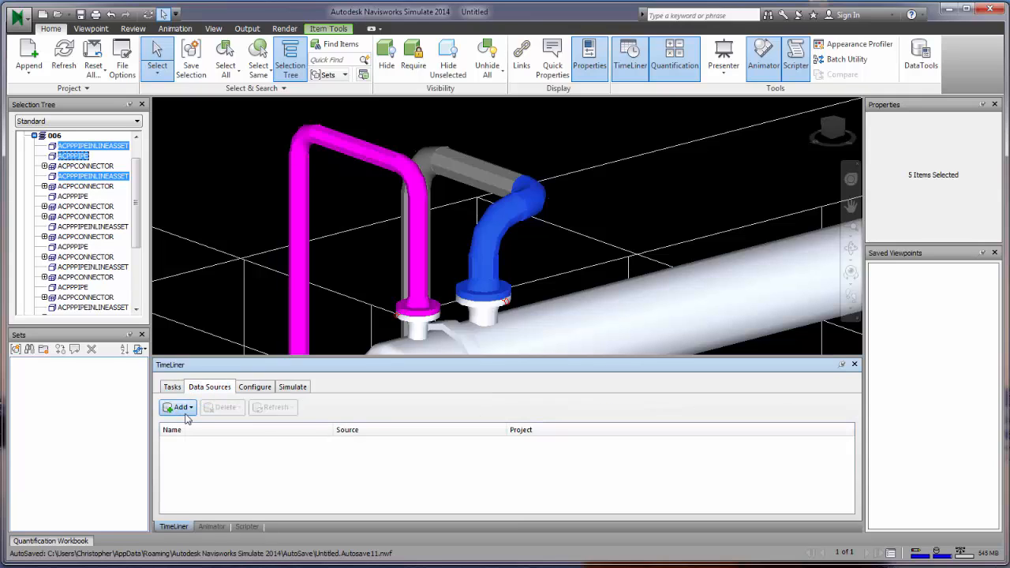
left_click(180, 407)
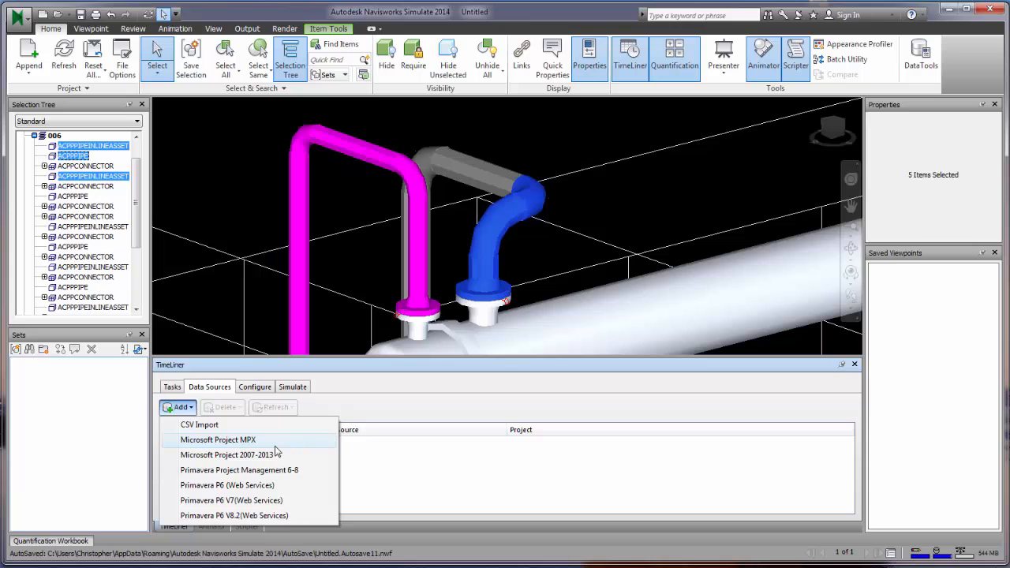
left_click(313, 425)
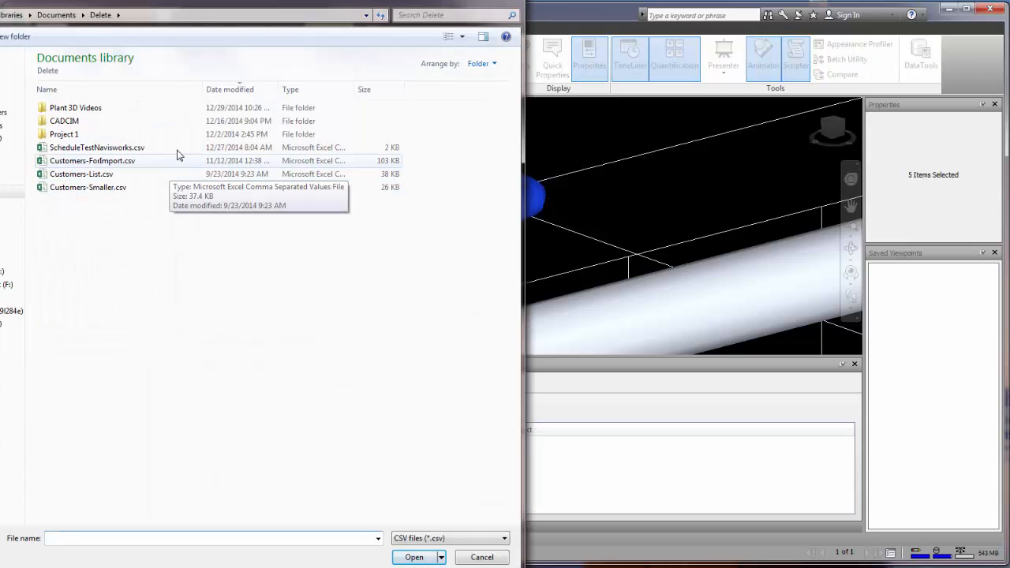
double_click(180, 148)
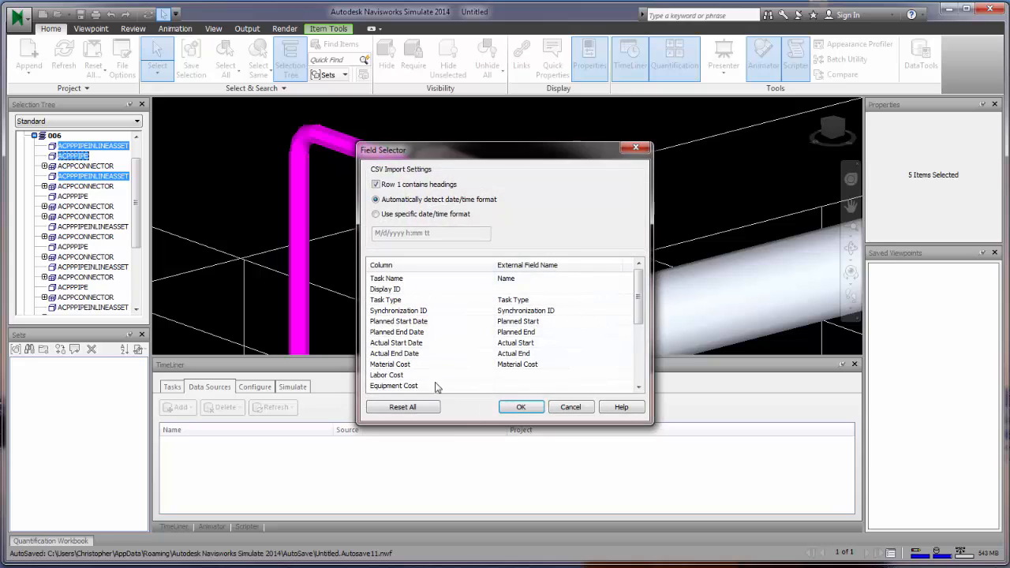
left_click(515, 410)
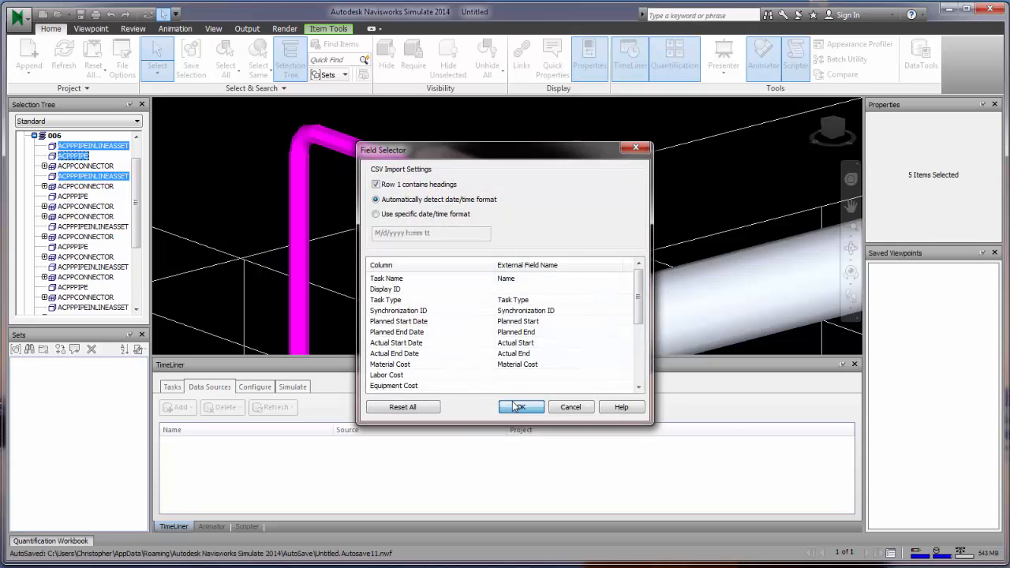
left_click(397, 441)
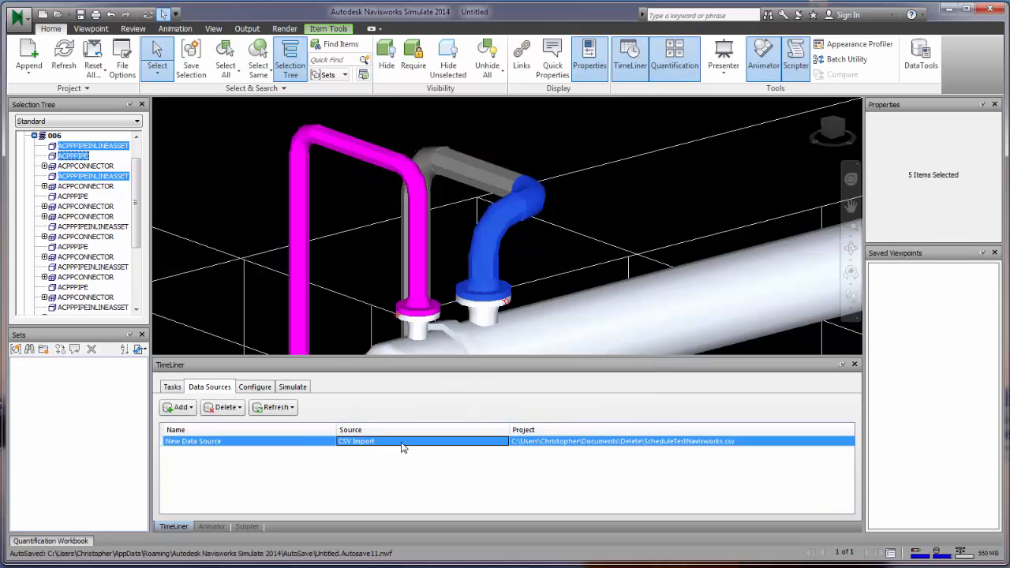
Refresh all data sources with the Rebuild Task Hierarchy option to import the schedule tasks
left_click(275, 407)
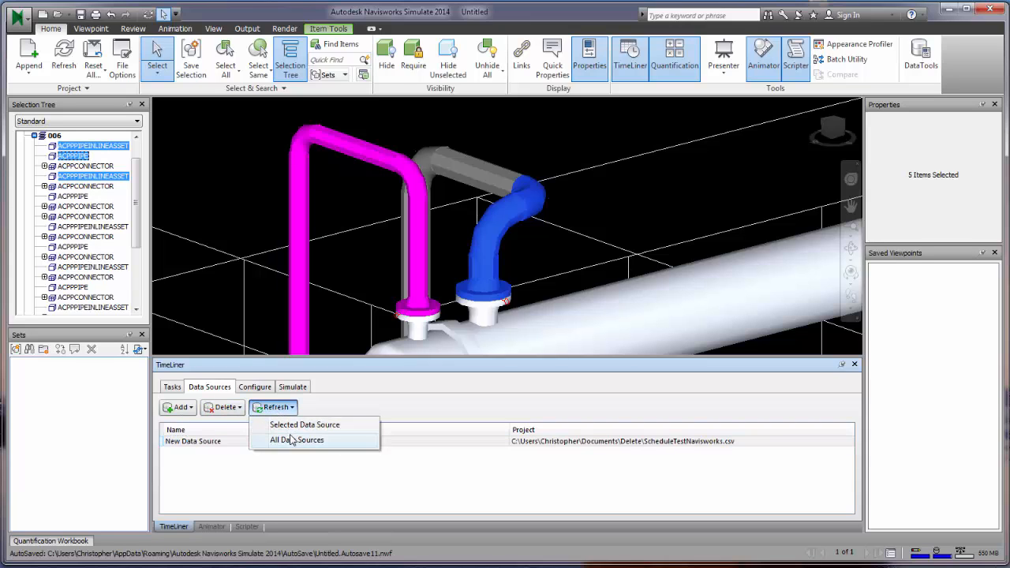
left_click(290, 440)
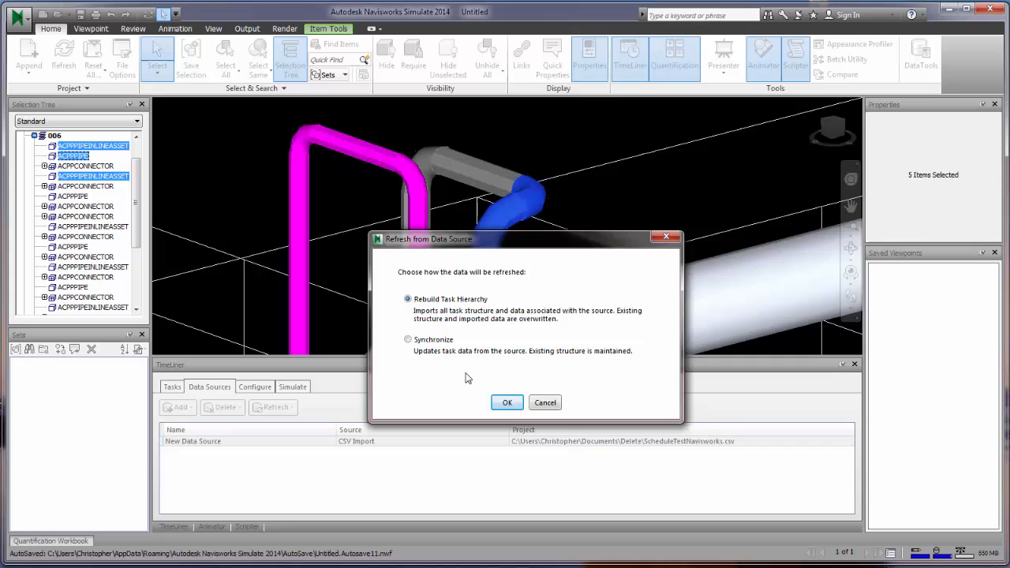
left_click(502, 404)
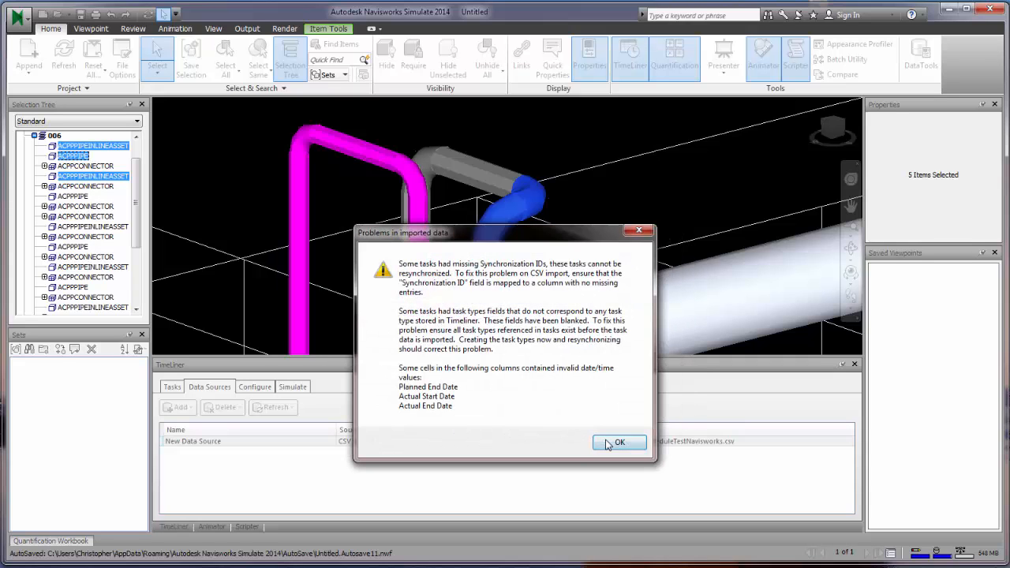
left_click(618, 443)
Enlarge the TimeLiner task list and set the planned end of the Existing task to 1/20/2015
left_click(172, 387)
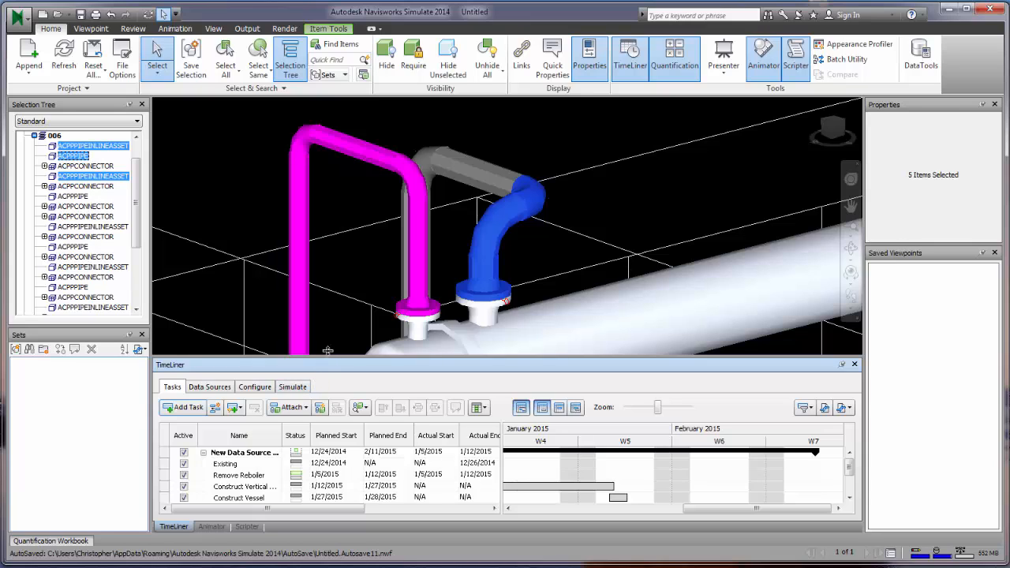
left_click_drag(327, 350, 332, 284)
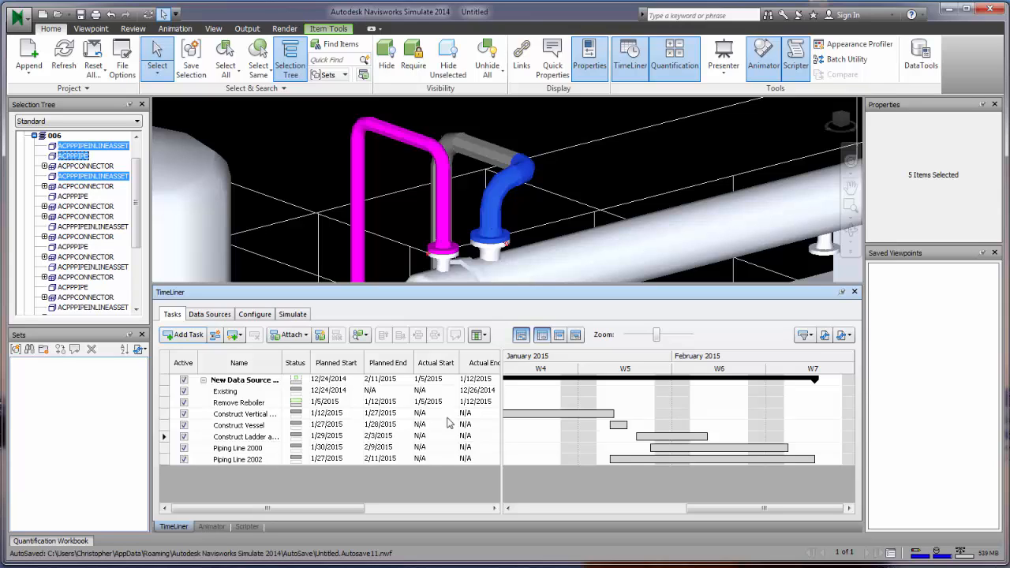
left_click(390, 393)
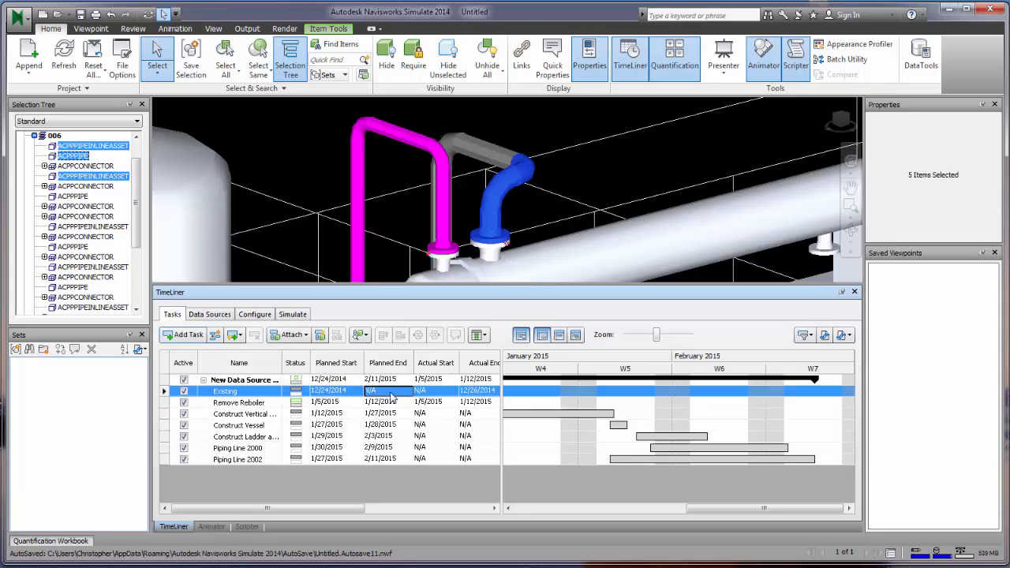
left_click(392, 393)
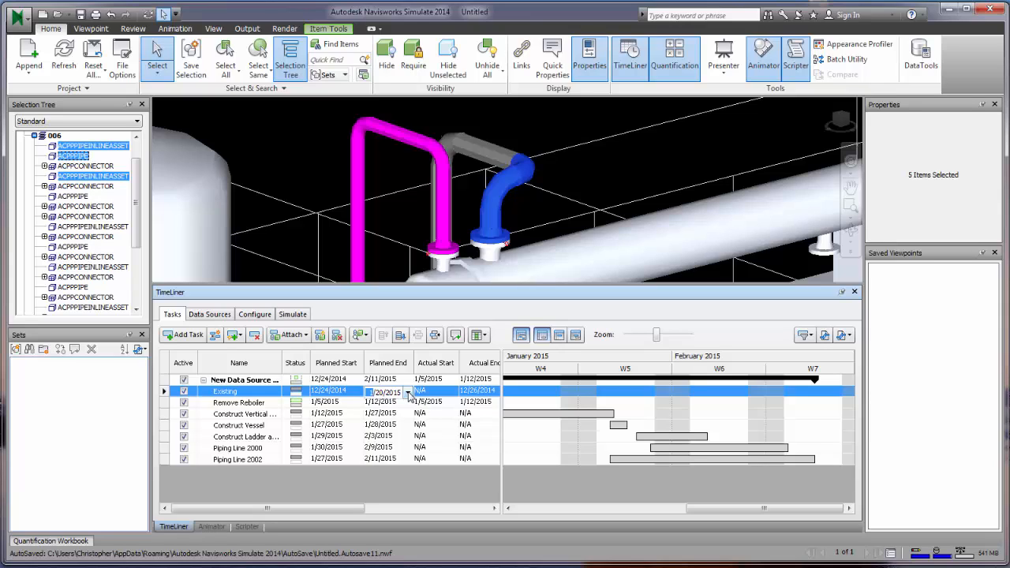
left_click(350, 418)
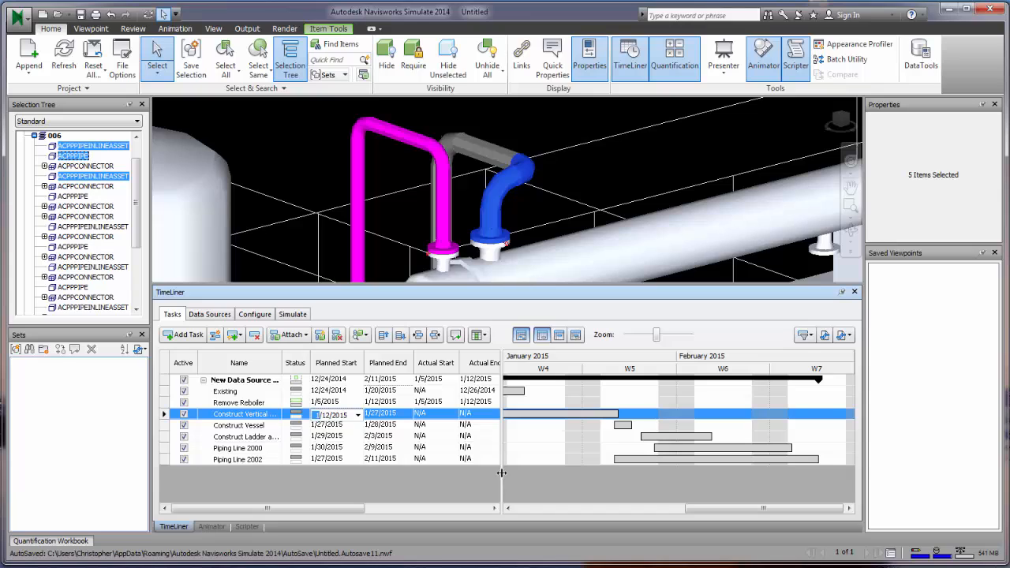
Widen the task list to expose the Task Type column and review the task types offered for the Remove Reboiler task
left_click_drag(505, 478, 734, 517)
left_click(543, 403)
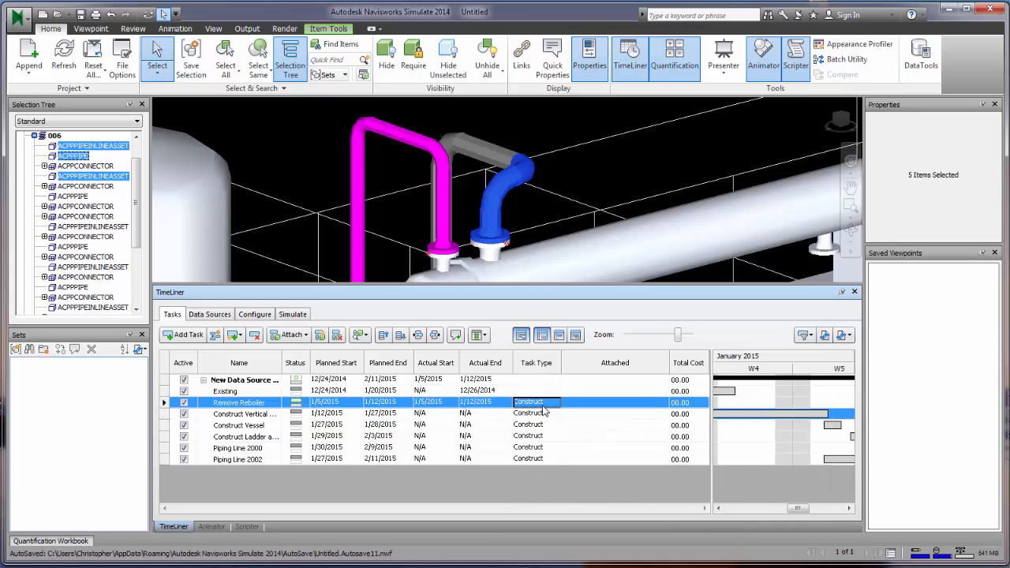
left_click(543, 404)
left_click(554, 404)
left_click(553, 406)
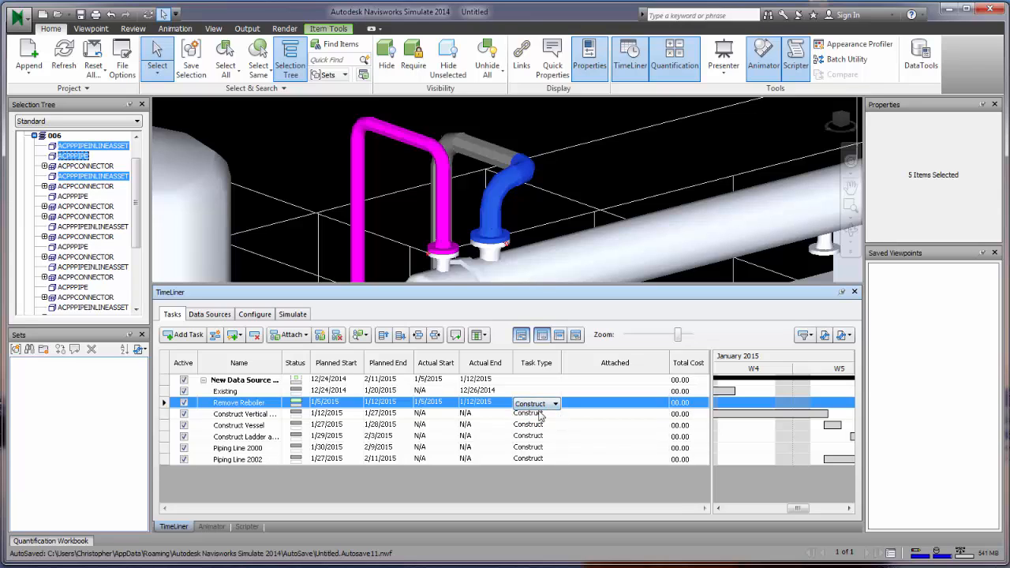
left_click(544, 415)
left_click(543, 403)
left_click(555, 404)
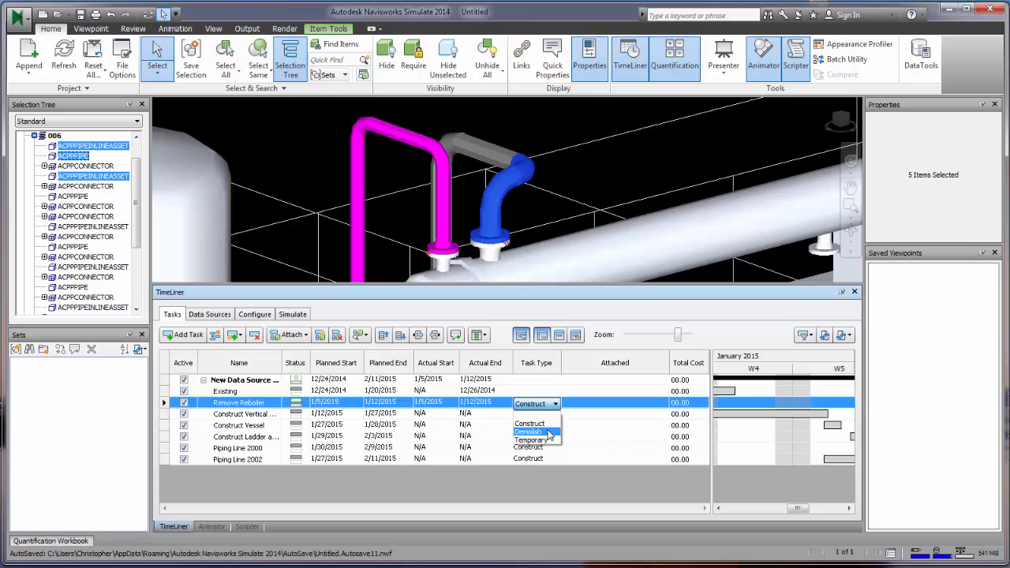
left_click(551, 405)
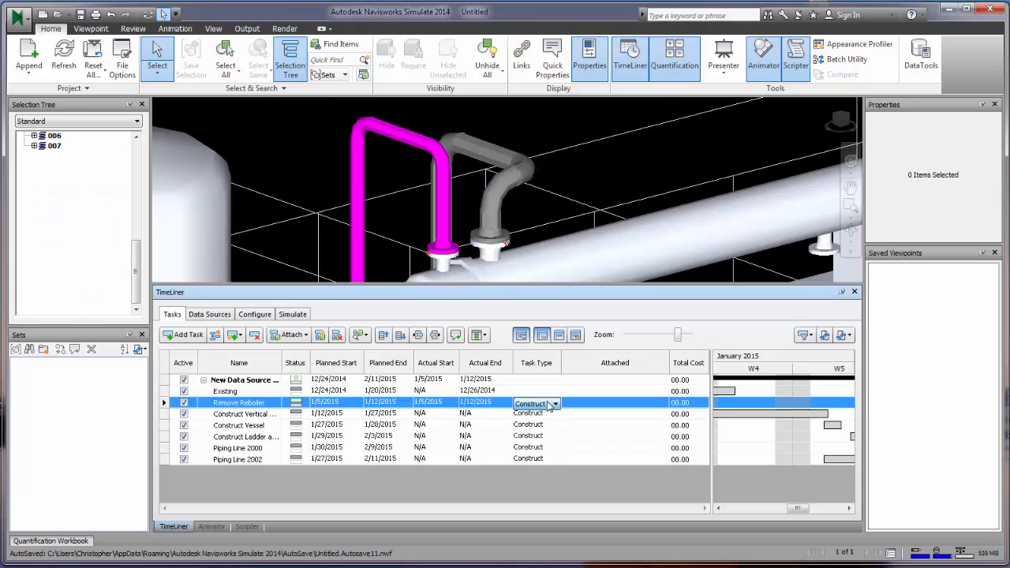
Add a new TimeLiner task type named Preliminary to the configuration
left_click(263, 317)
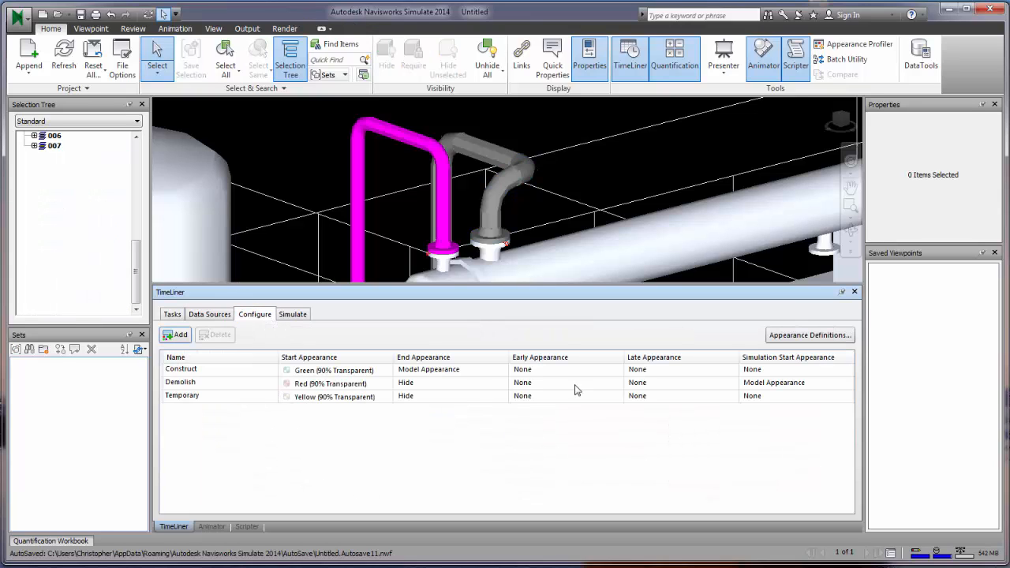
left_click(179, 335)
left_click(234, 409)
left_click(234, 409)
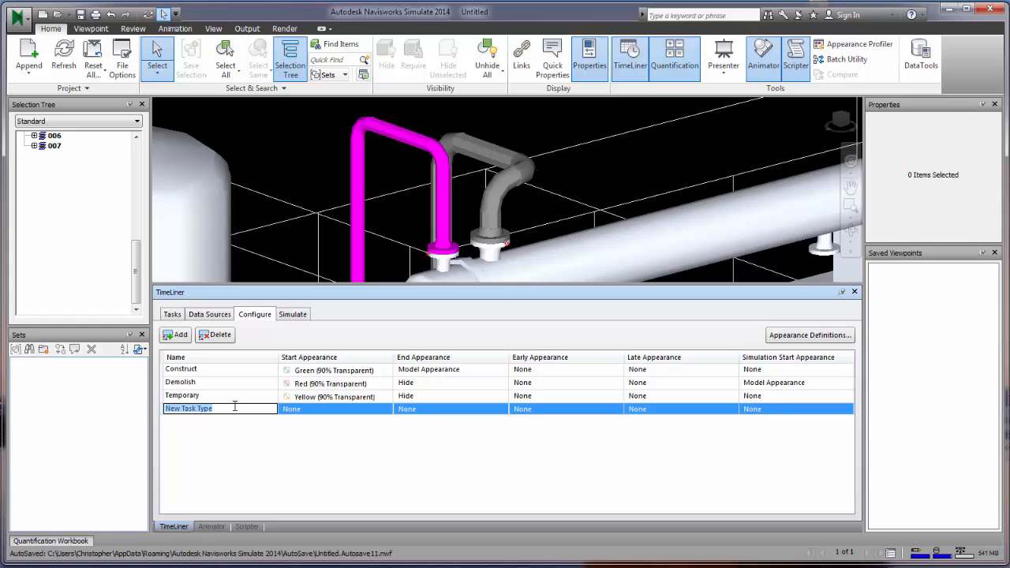
type("Preliminary")
key("Return")
left_click(354, 409)
left_click(375, 410)
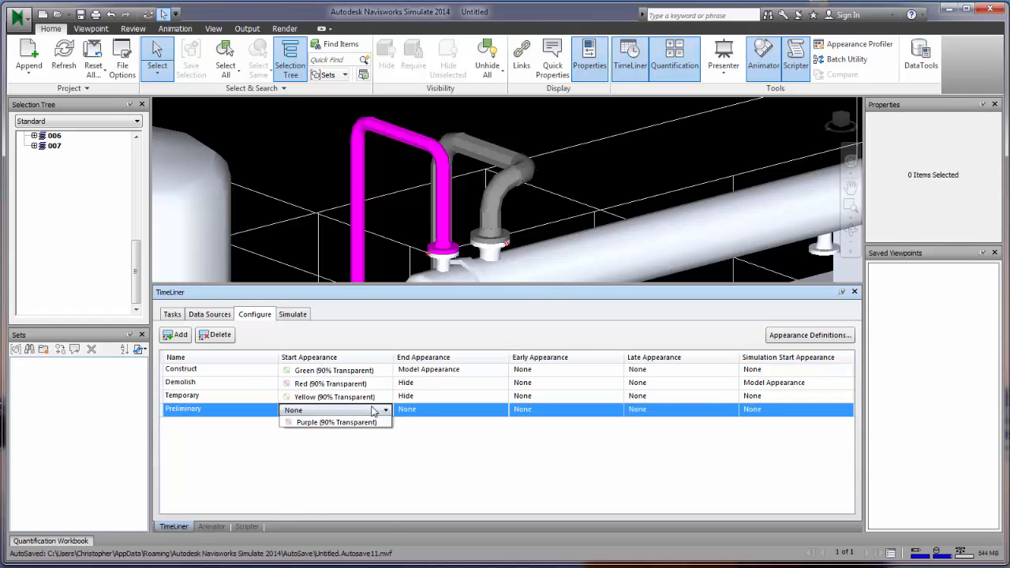
left_click(375, 410)
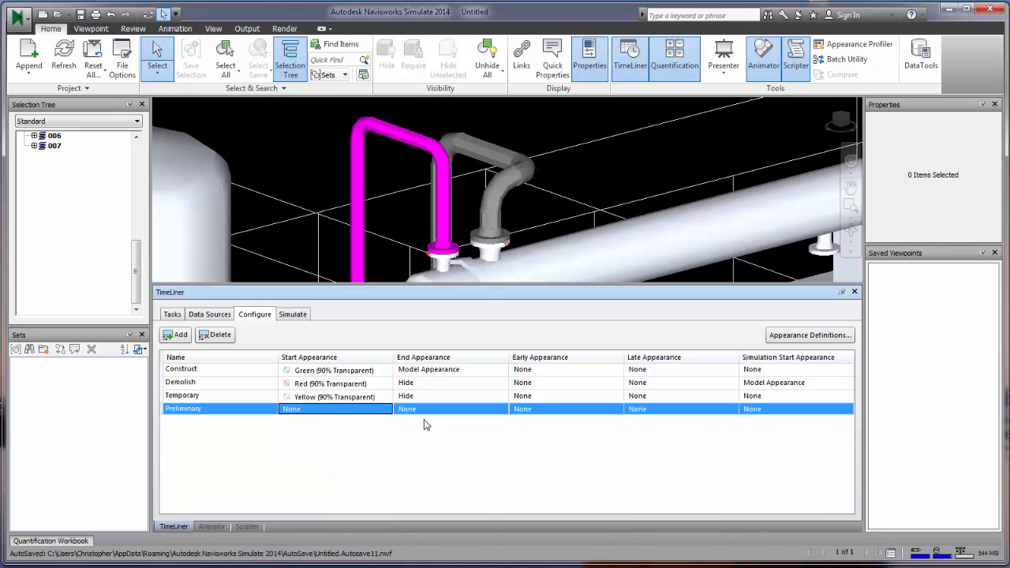
Set the Preliminary task type's end appearance to Yellow and its start appearance to Red
left_click(474, 416)
left_click(474, 416)
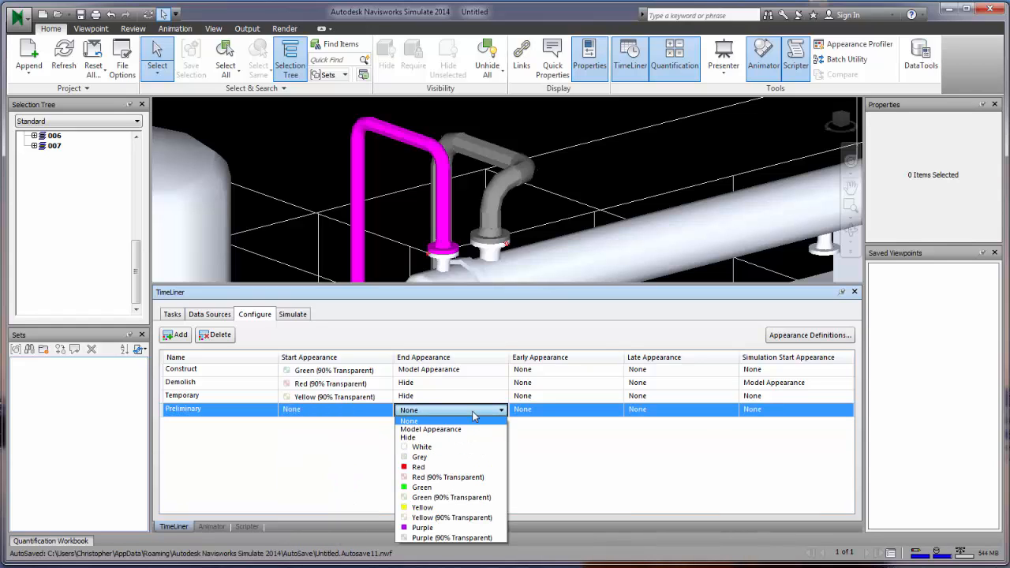
left_click(467, 508)
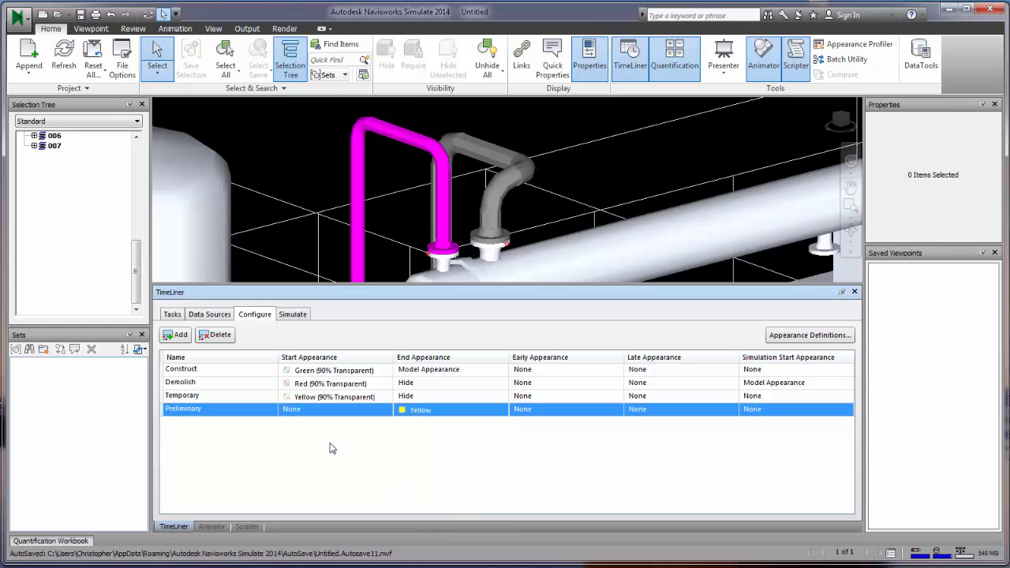
left_click(357, 412)
left_click(357, 412)
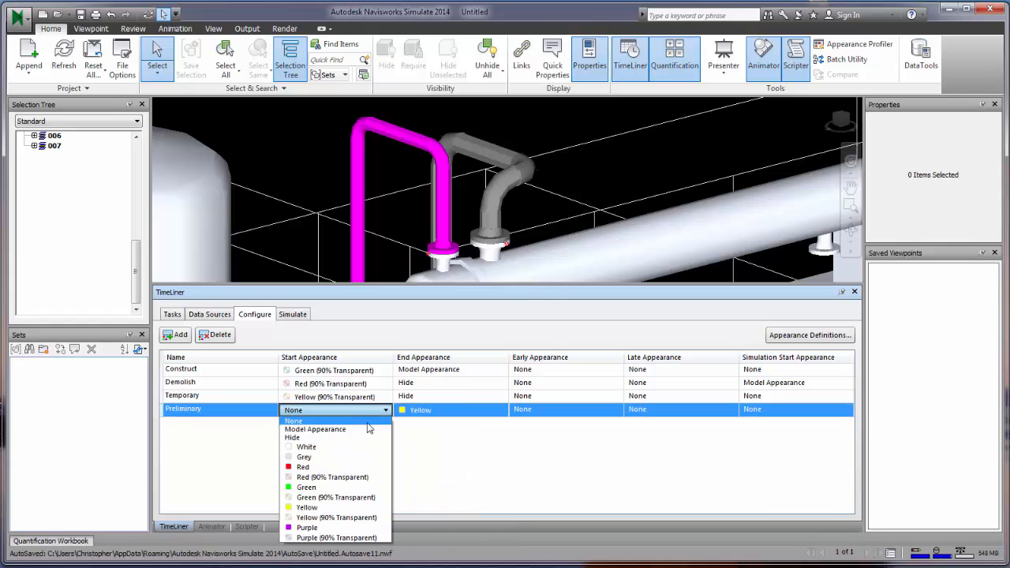
left_click(365, 468)
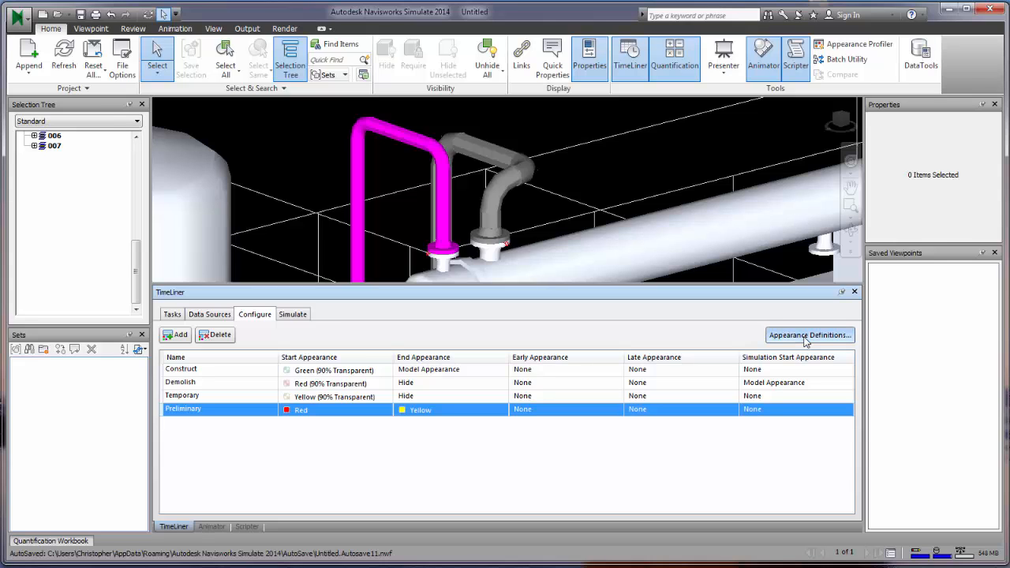
Add a new appearance definition named Orange
left_click(806, 336)
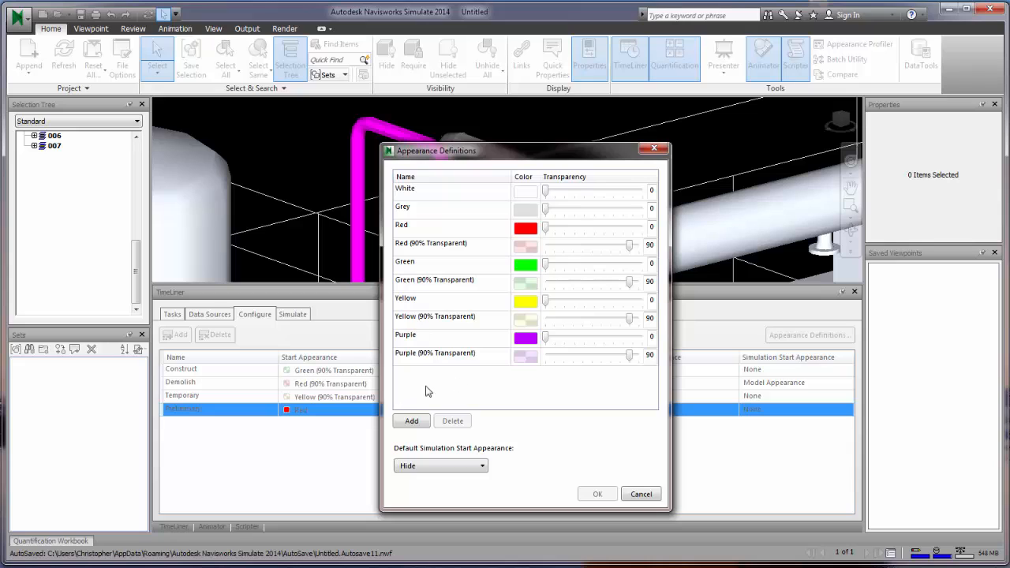
left_click(411, 421)
left_click(467, 376)
left_click(473, 375)
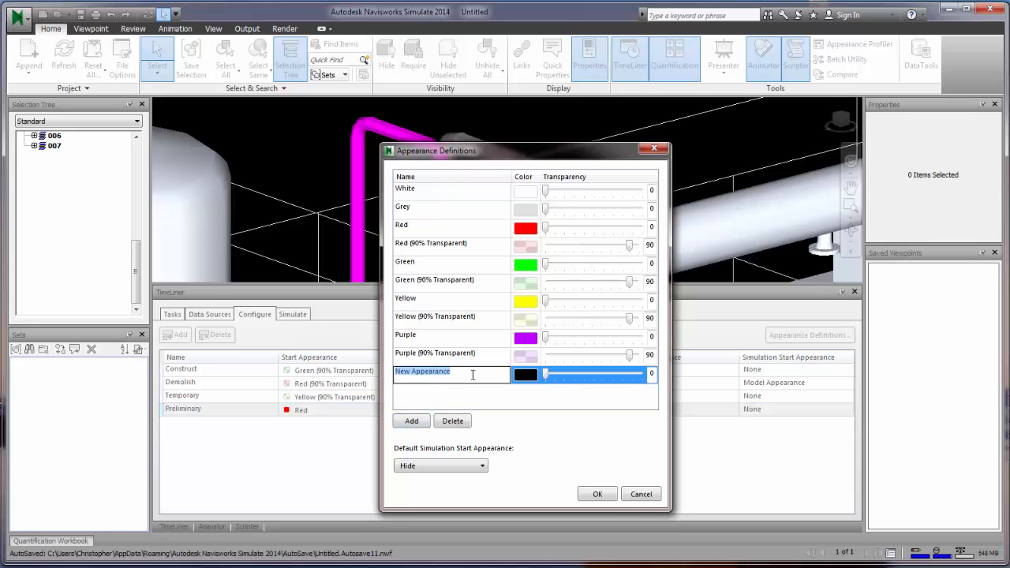
type("Orange")
key("Return")
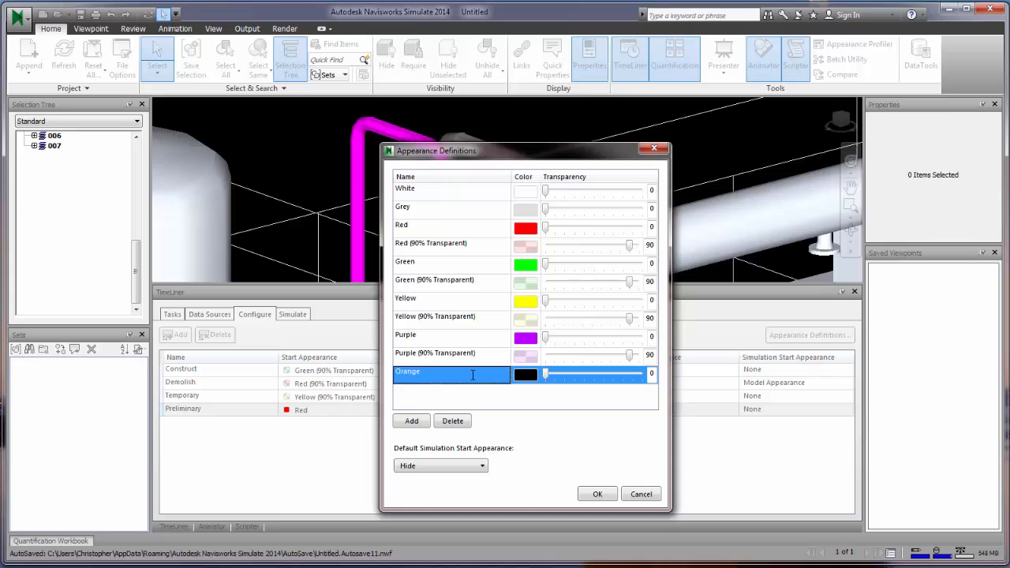
Give the Orange appearance an orange basic color and a transparency of 10, and accept the appearance definitions
left_click(526, 376)
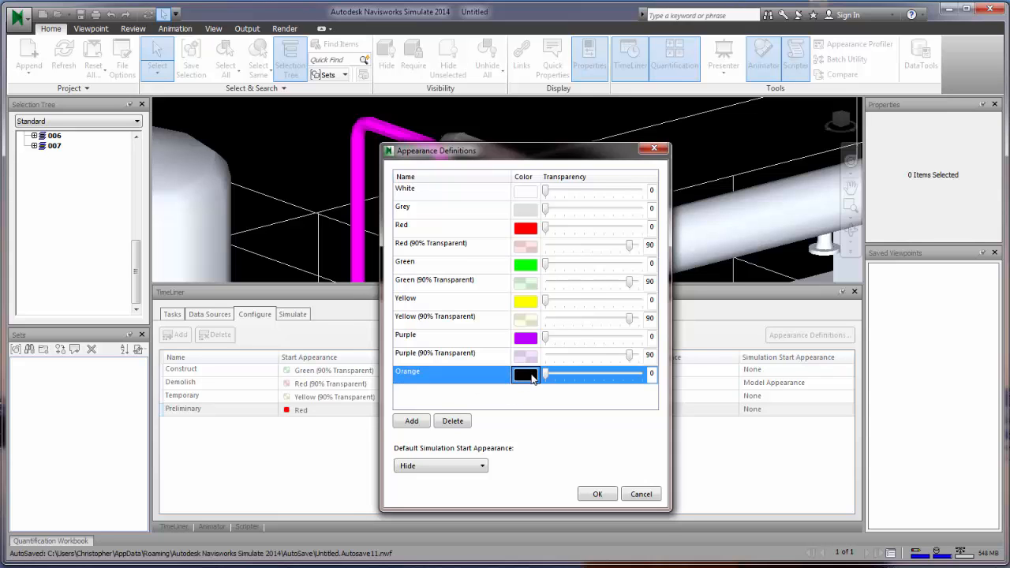
left_click(533, 379)
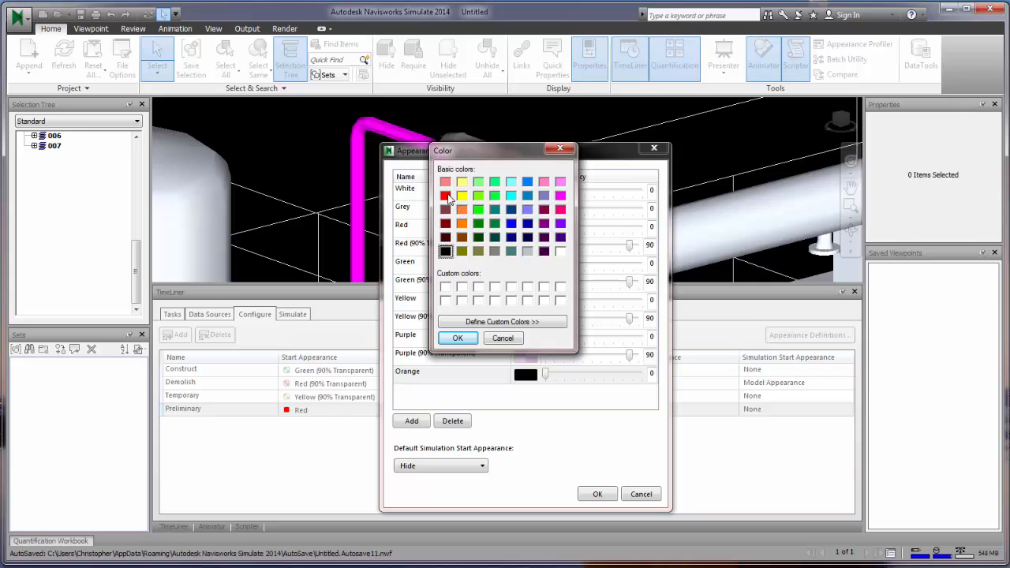
left_click(445, 182)
left_click(446, 197)
left_click(462, 223)
left_click(457, 338)
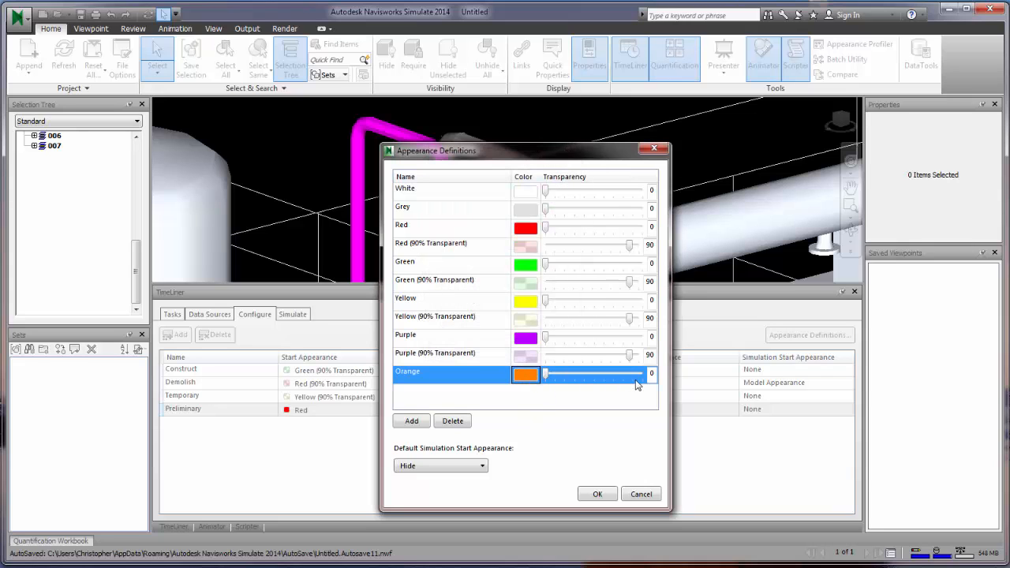
mouse_move(545, 374)
left_mouse_down()
mouse_move(598, 376)
mouse_move(529, 384)
mouse_move(649, 376)
mouse_move(555, 384)
left_mouse_up()
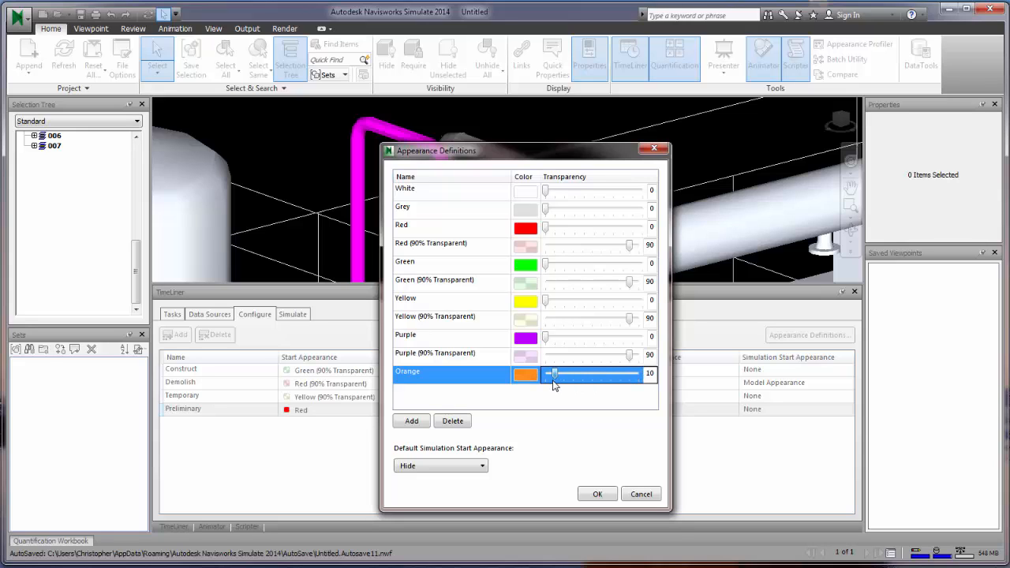
left_click(598, 494)
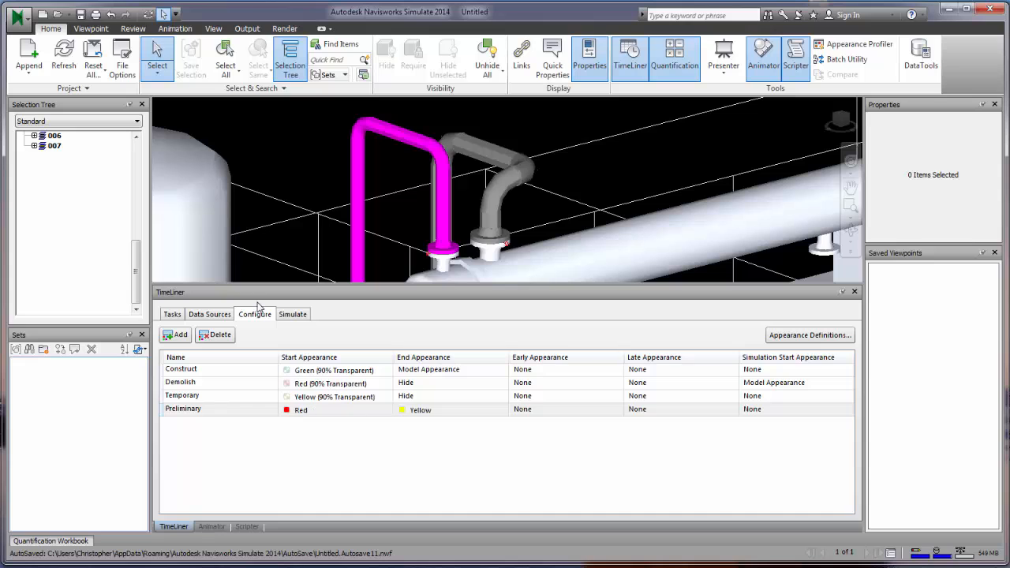
Save the project as StartForModeling in the Plant 3D Models folder
left_click(32, 17)
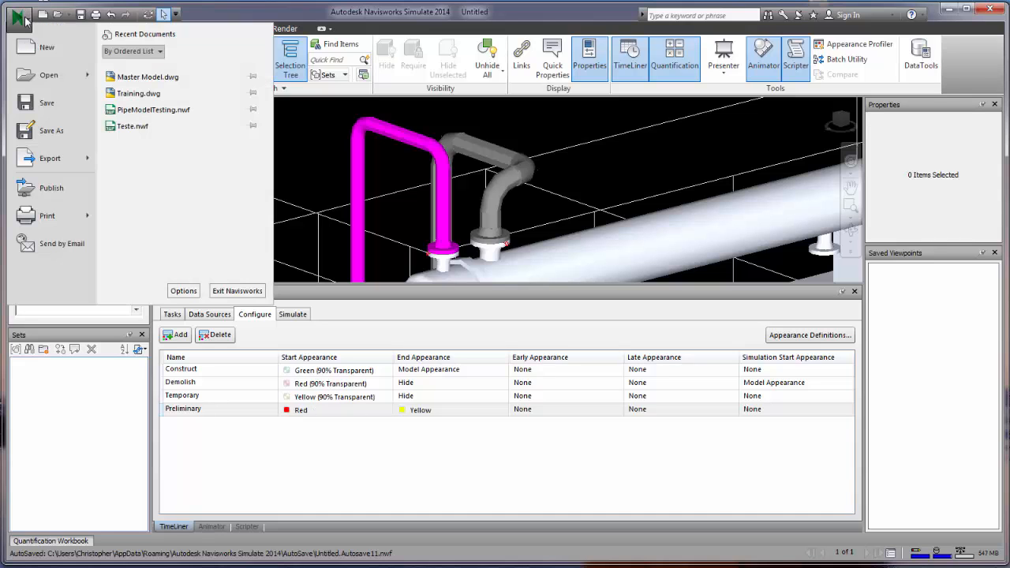
left_click(49, 131)
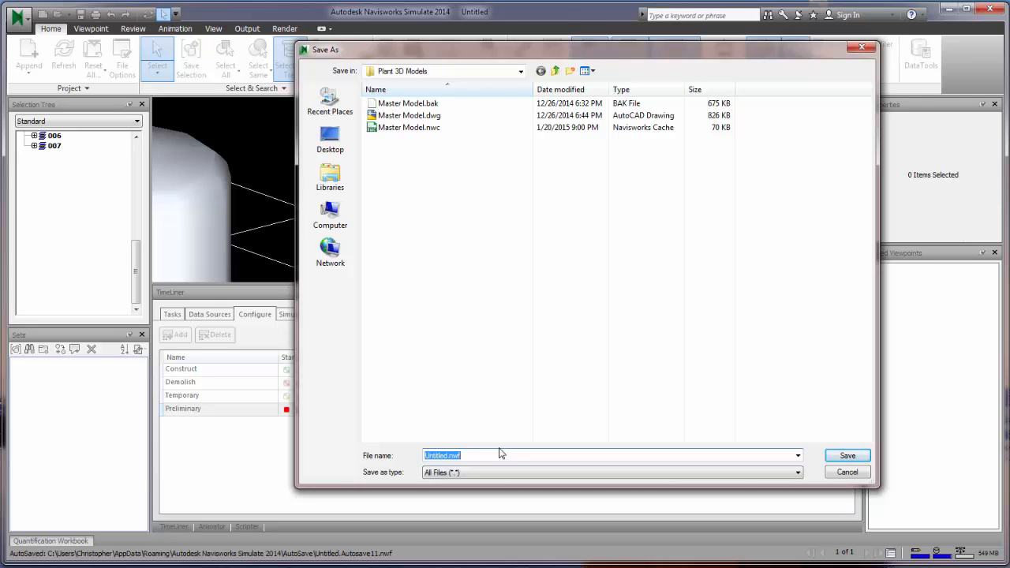
type("StartForModeling")
left_click(848, 456)
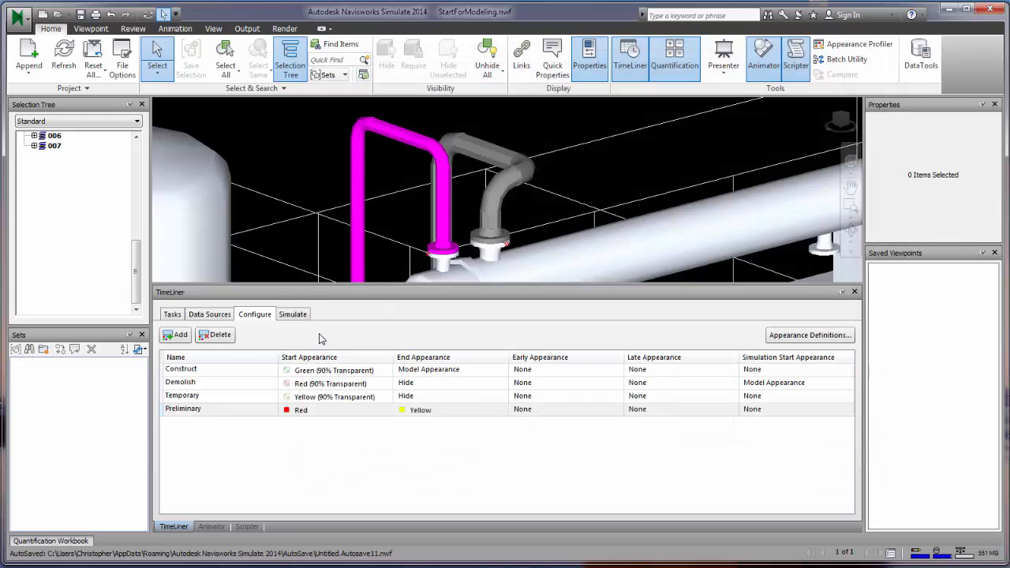
In the TimeLiner task list, set the Remove Reboiler task type to Demolish and the Construct Vertical task type to Temporary
left_click(180, 316)
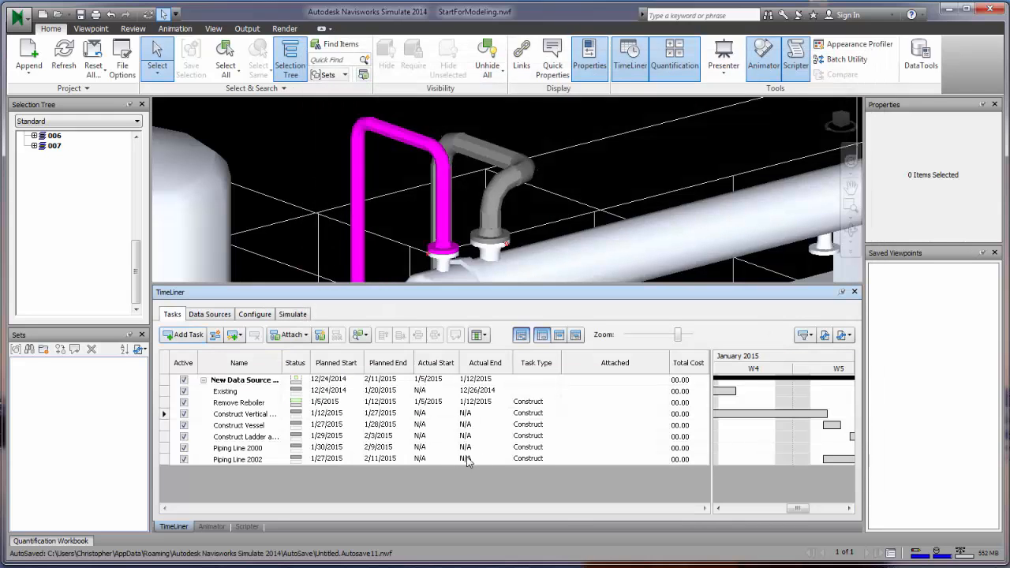
left_click(551, 404)
left_click(555, 405)
left_click(533, 424)
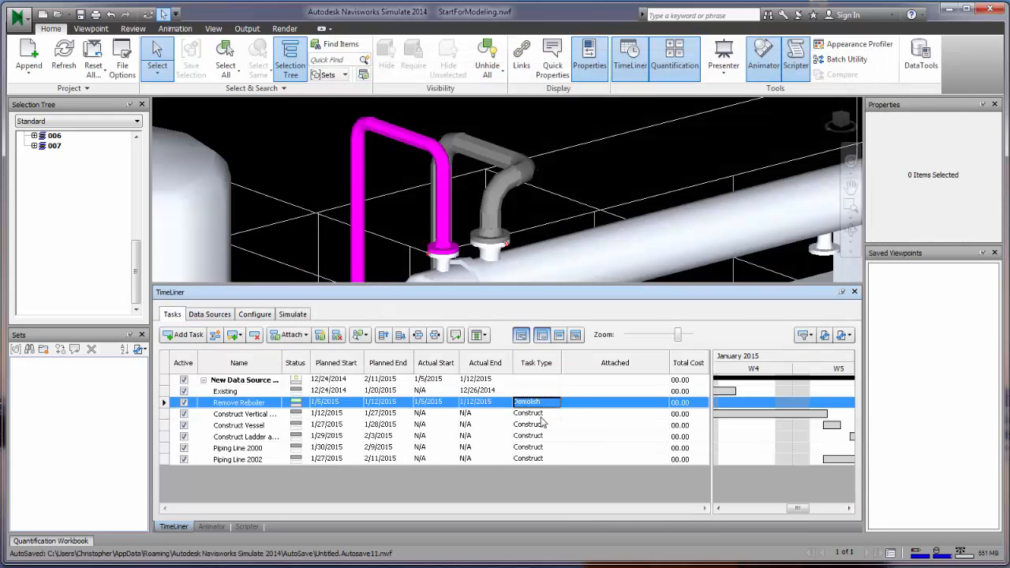
left_click(541, 416)
left_click(542, 416)
left_click(542, 447)
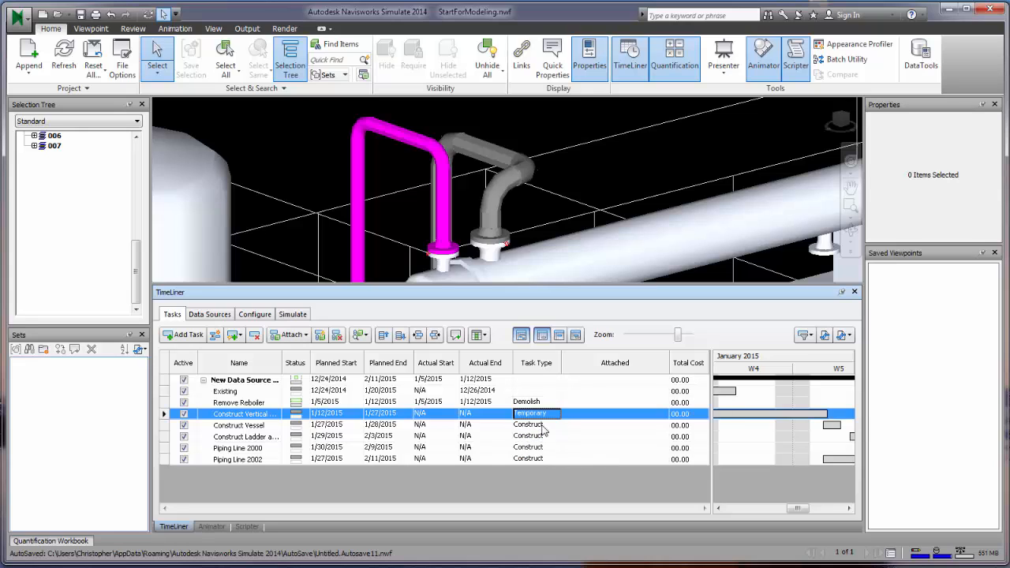
Leave the Construct Vessel task type as Construct and set the Construct Ladder task type to Demolish
left_click(543, 428)
left_click(543, 427)
left_click(543, 437)
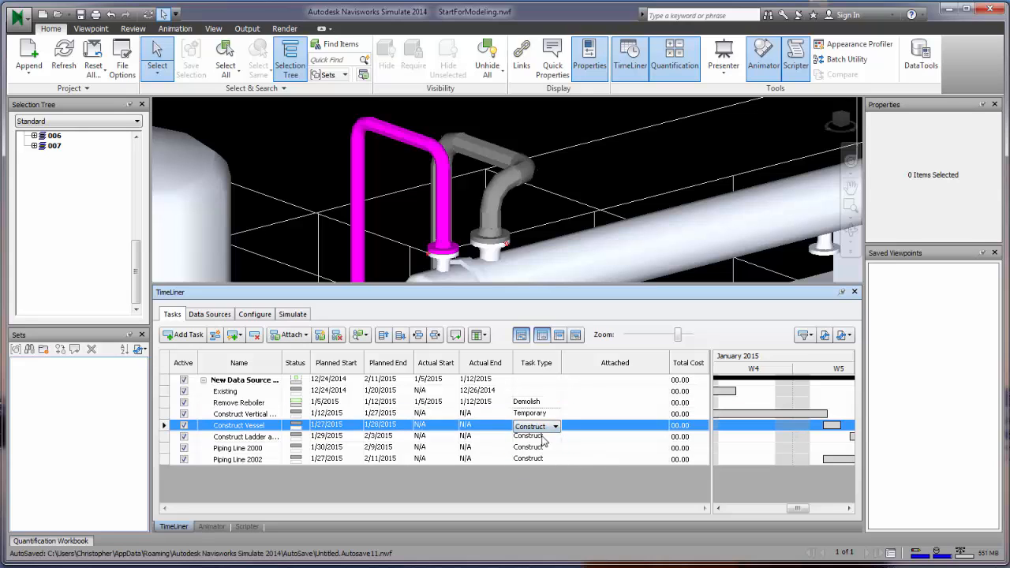
left_click(543, 440)
left_click(543, 440)
left_click(545, 460)
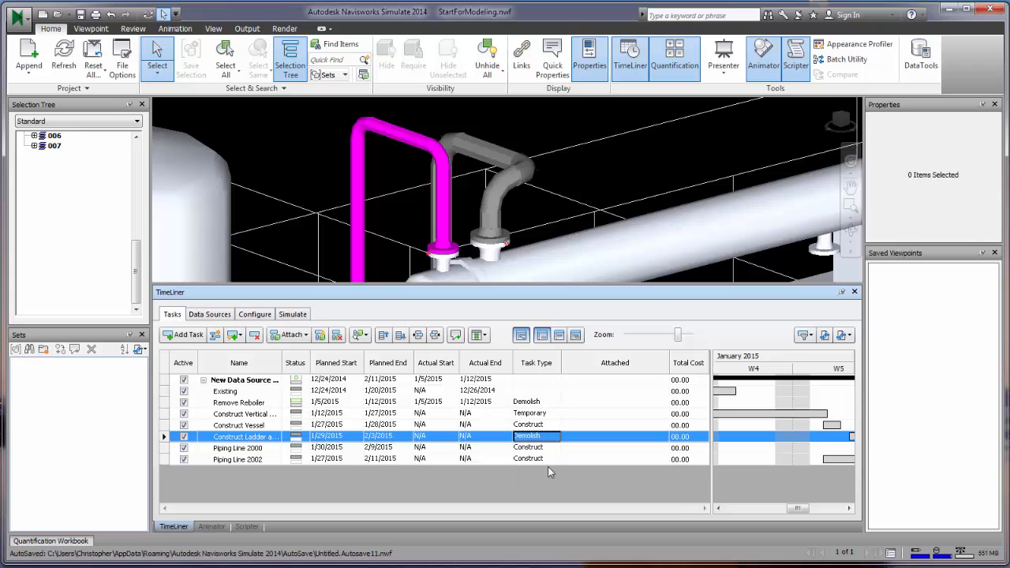
Attach the flange, elbows and connecting pipe pieces of the grey line on the horizontal exchanger to the Remove Reboiler task as the current selection
left_click(608, 405)
right_click(609, 407)
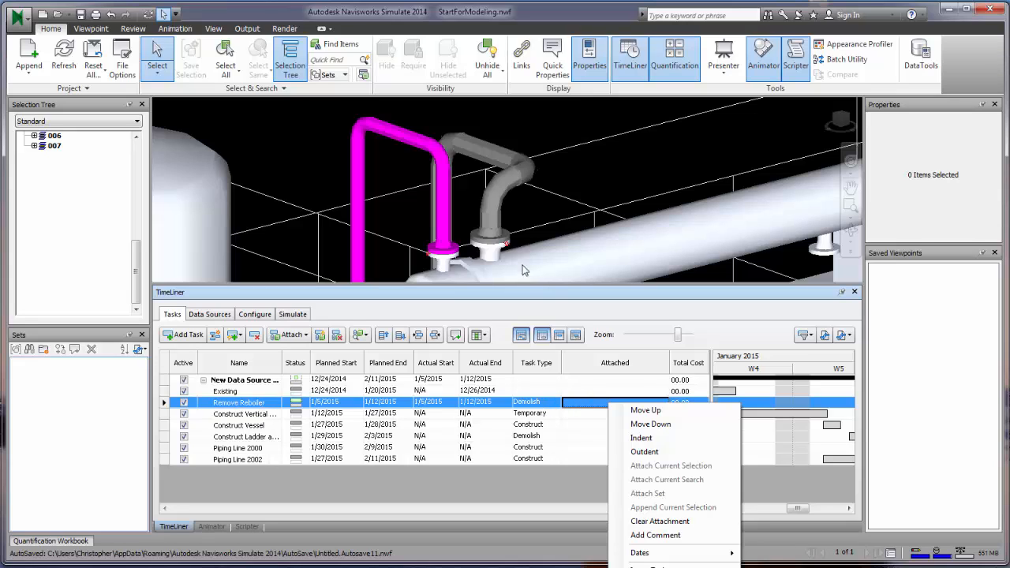
left_click(493, 249)
left_click(494, 240)
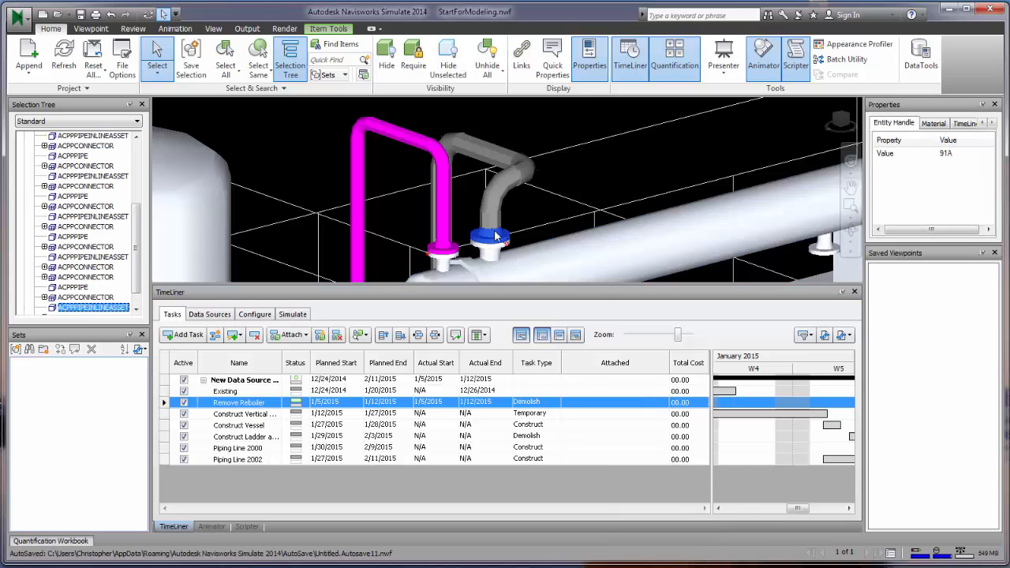
left_click(494, 225, "ctrl")
left_click(494, 207, "ctrl")
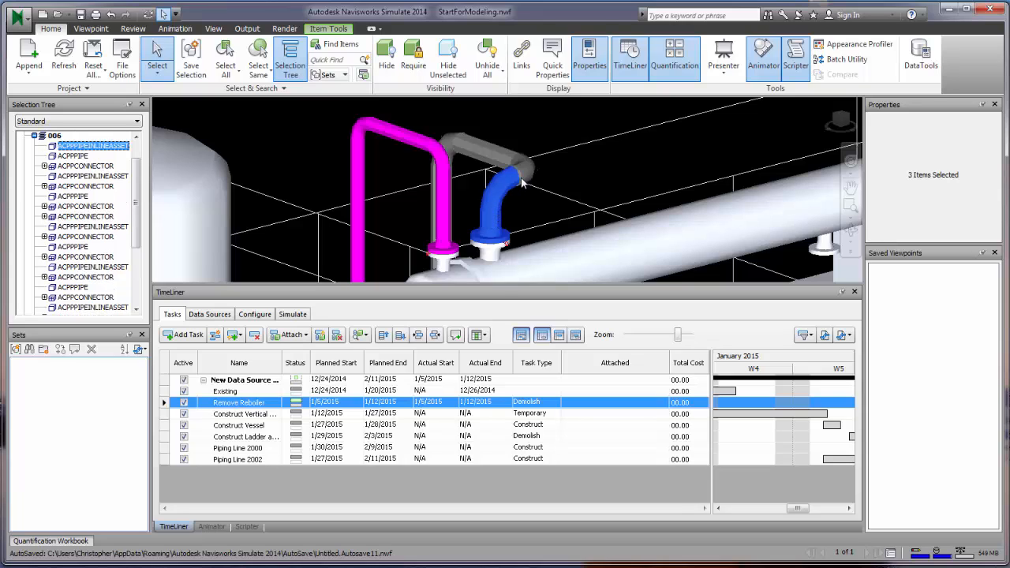
left_click(521, 180, "ctrl")
left_click(529, 182, "ctrl")
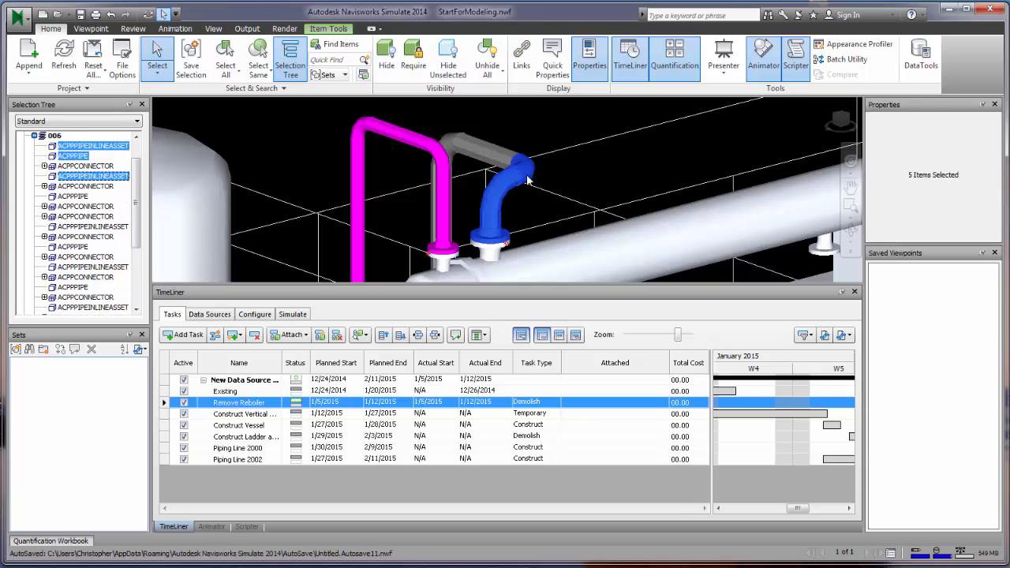
right_click(582, 405)
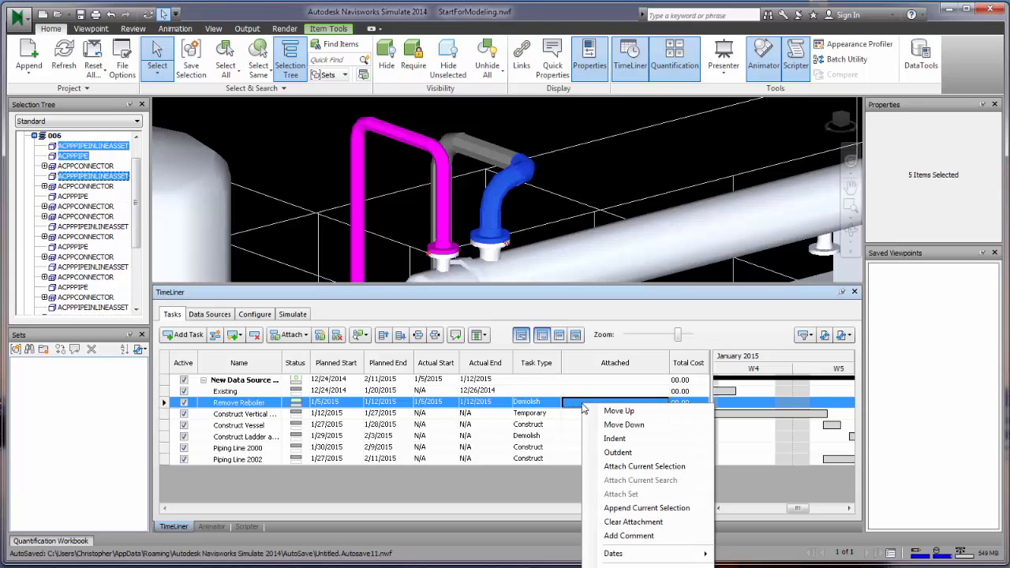
left_click(647, 466)
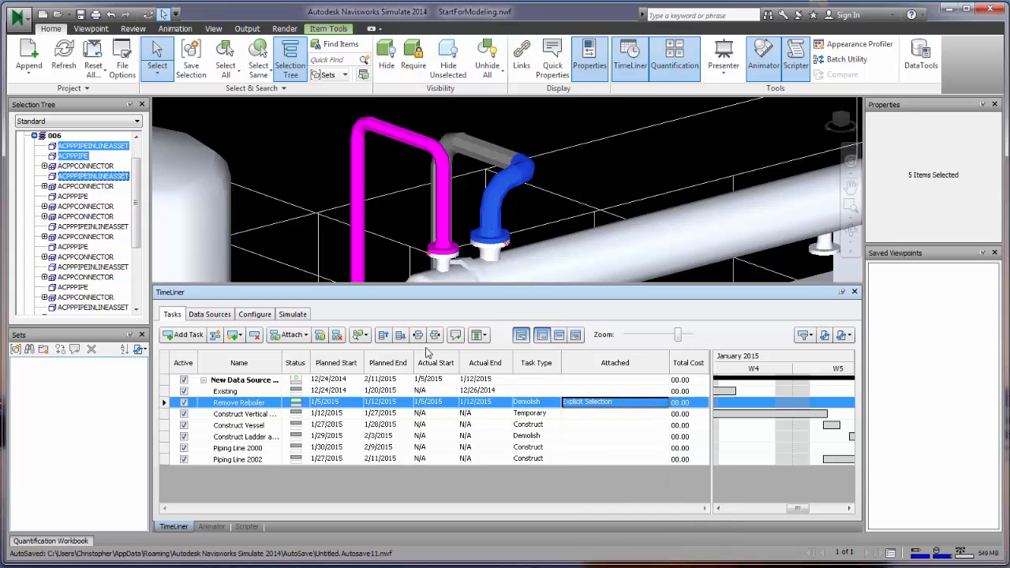
Play the construction schedule simulation, clear the model selection, and replay the simulation without the selection highlight
left_click(292, 315)
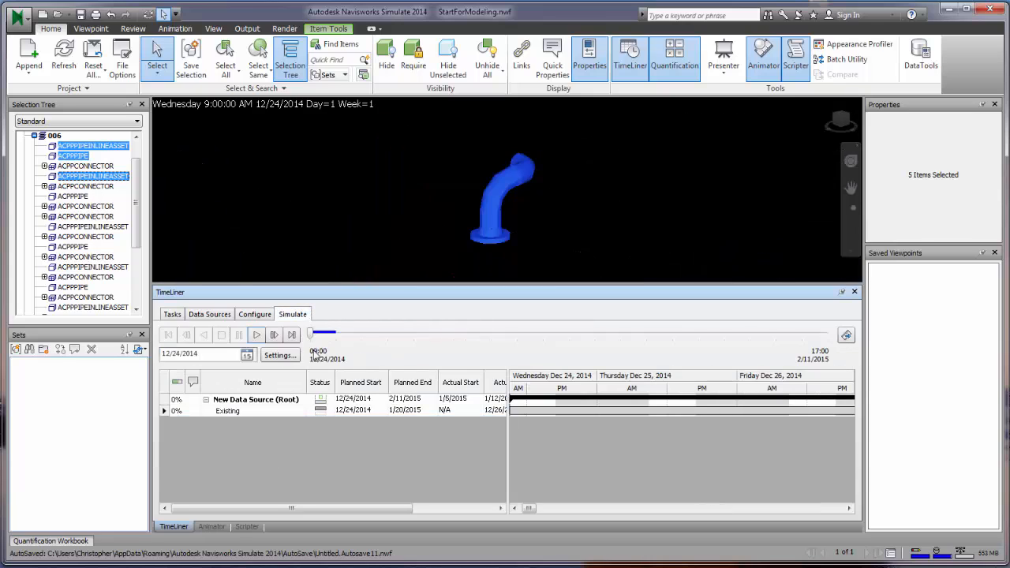
left_click(257, 335)
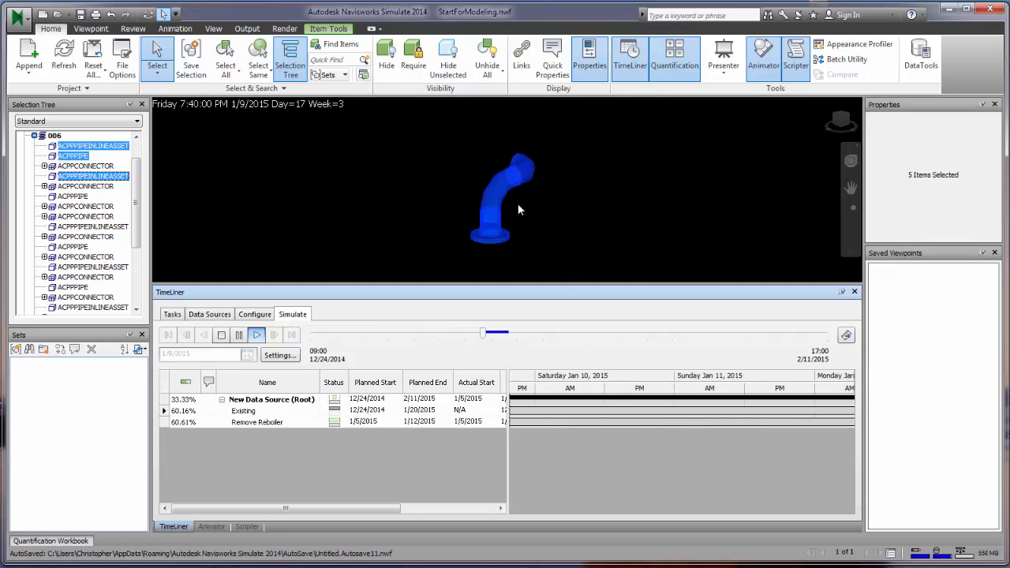
left_click(570, 232)
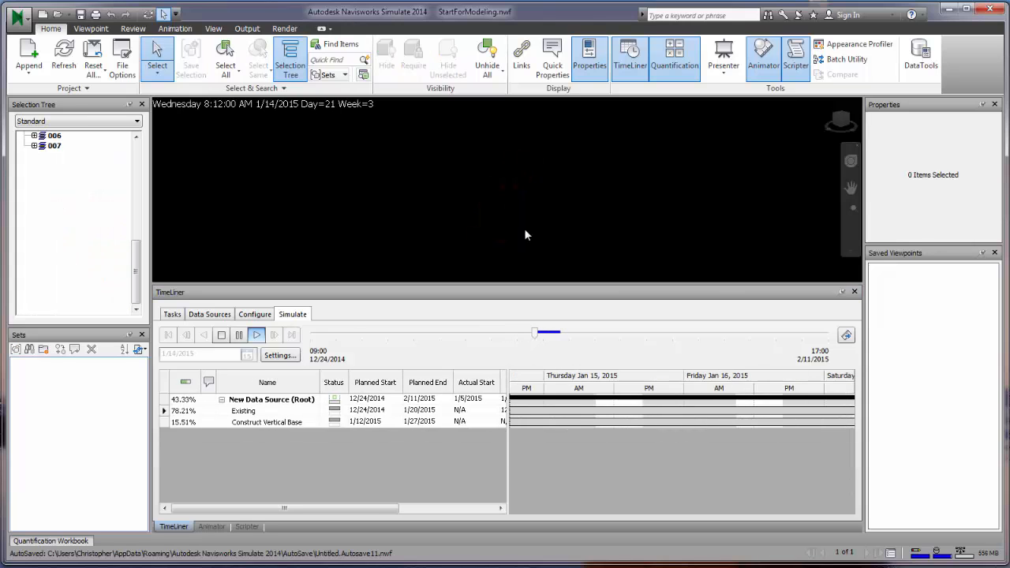
scroll(484, 227, "down", 3)
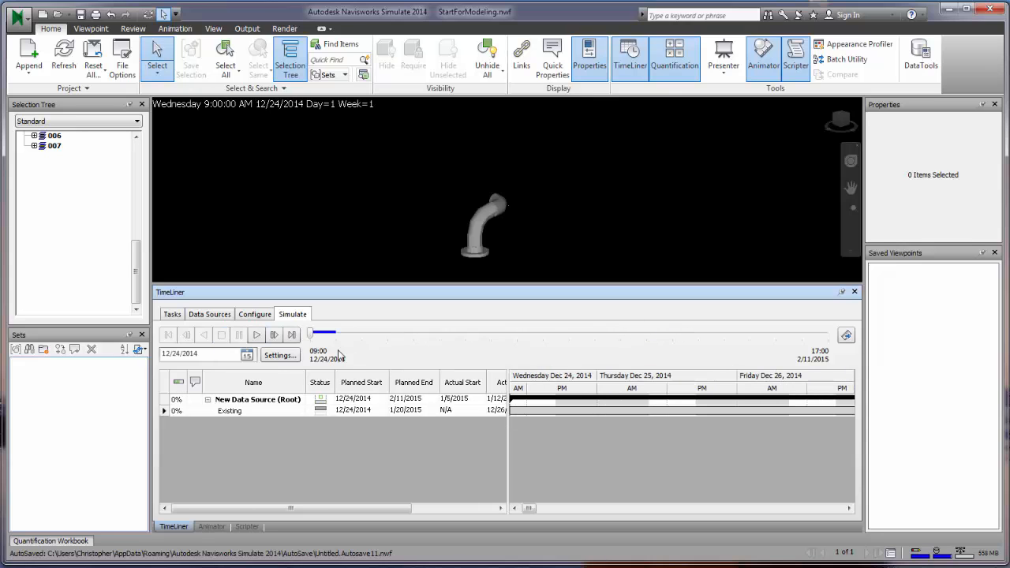
left_click(256, 335)
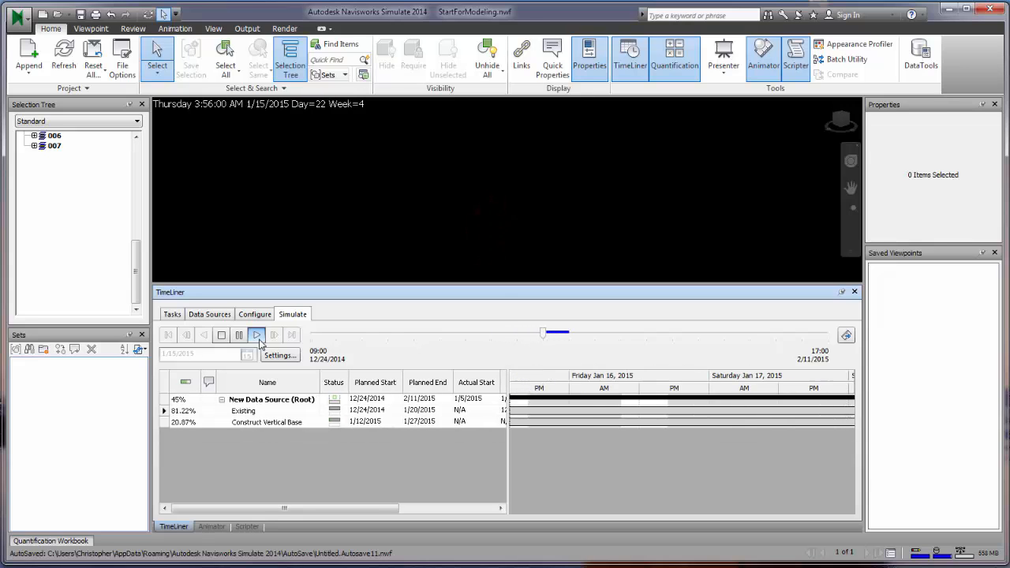
left_click(221, 335)
left_click(172, 314)
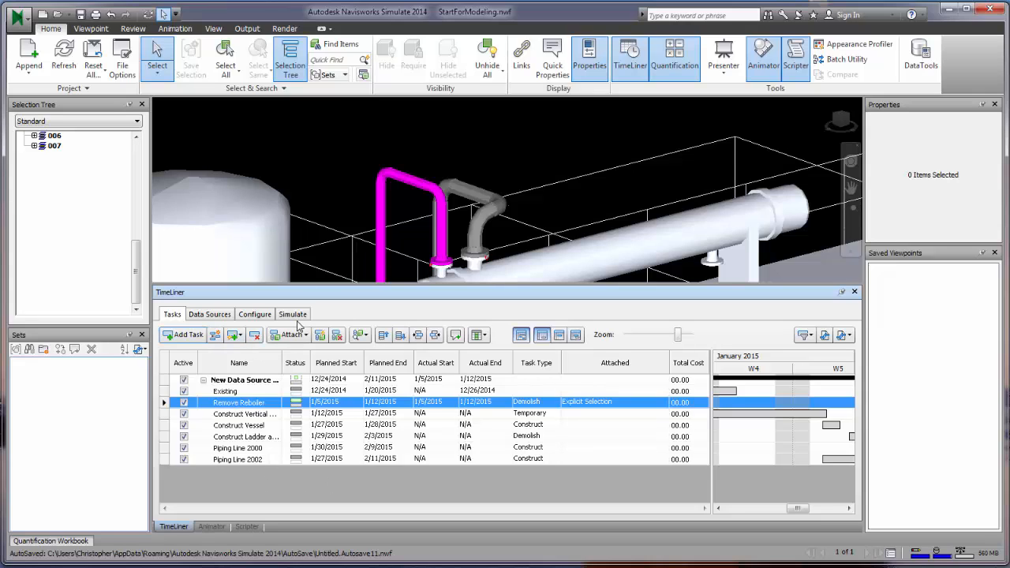
left_click(210, 319)
left_click(253, 320)
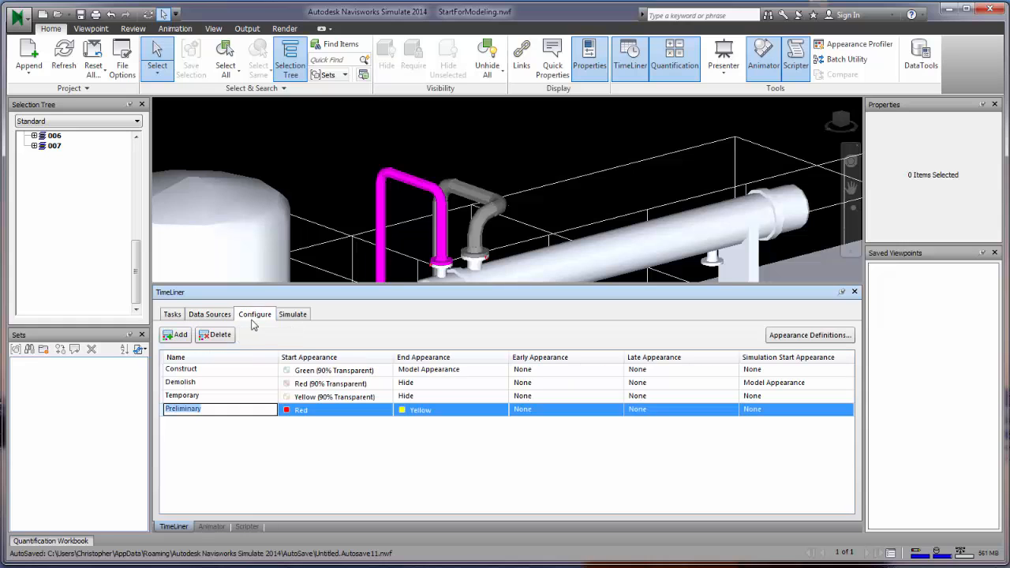
left_click(293, 315)
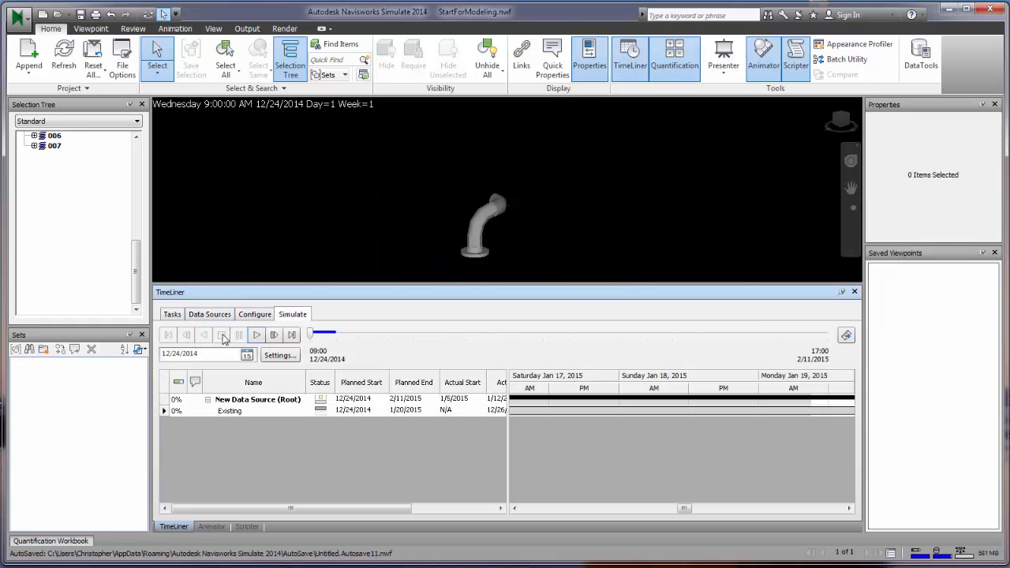
Return to the TimeLiner task list and switch its columns to the Custom set to reach the Animation column
left_click(172, 315)
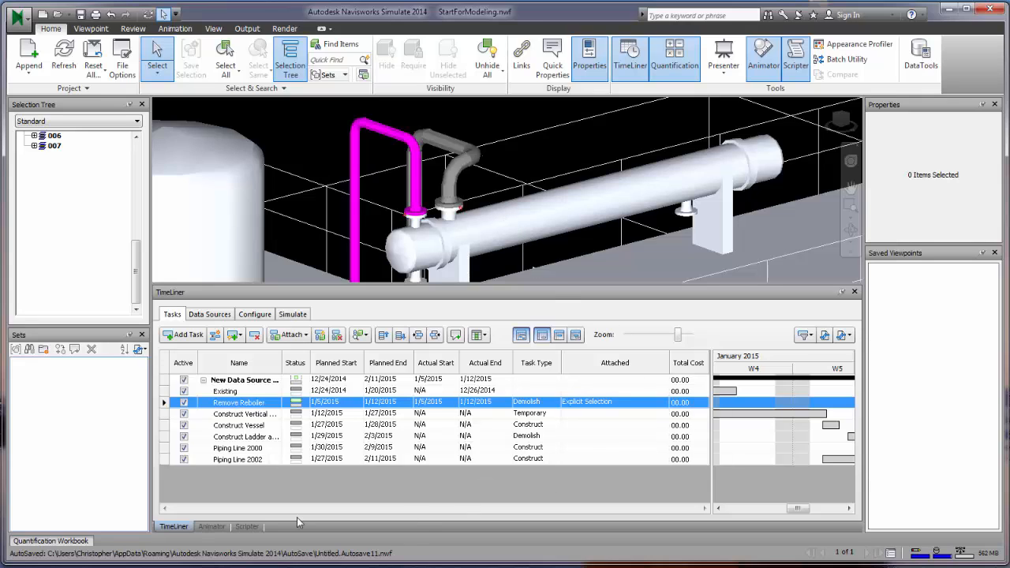
left_click(701, 498)
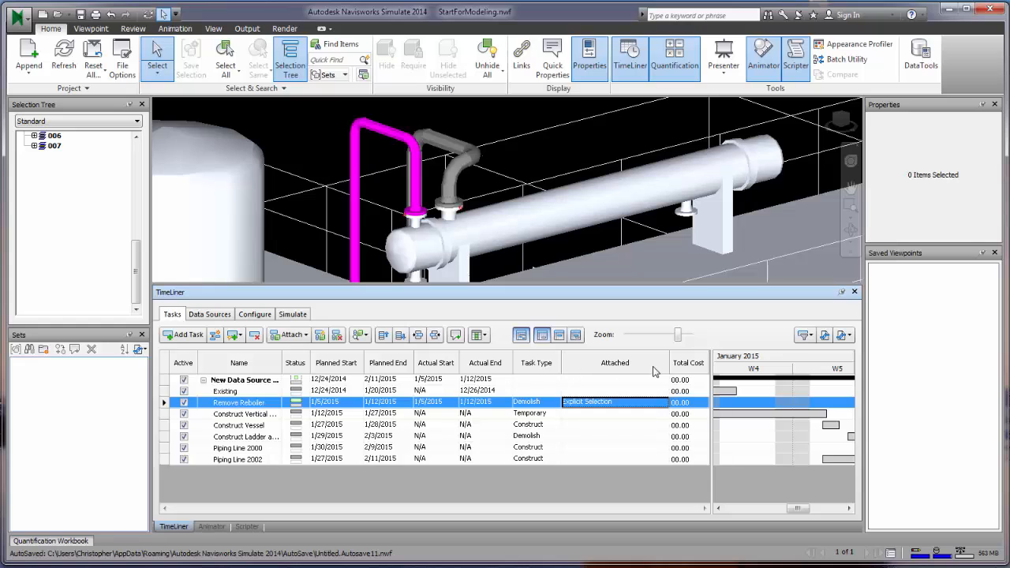
left_click(483, 335)
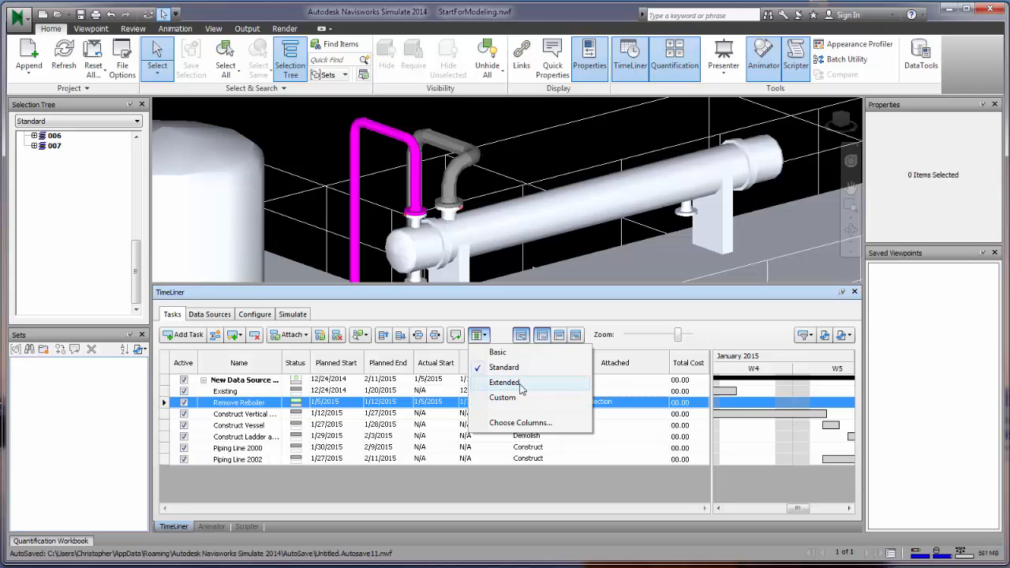
left_click(521, 399)
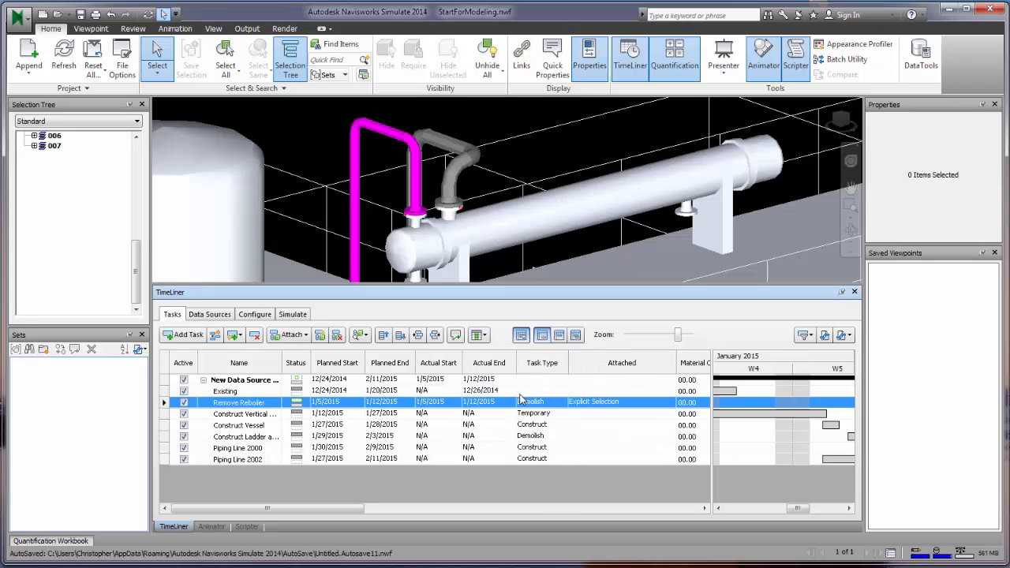
left_click_drag(357, 509, 601, 488)
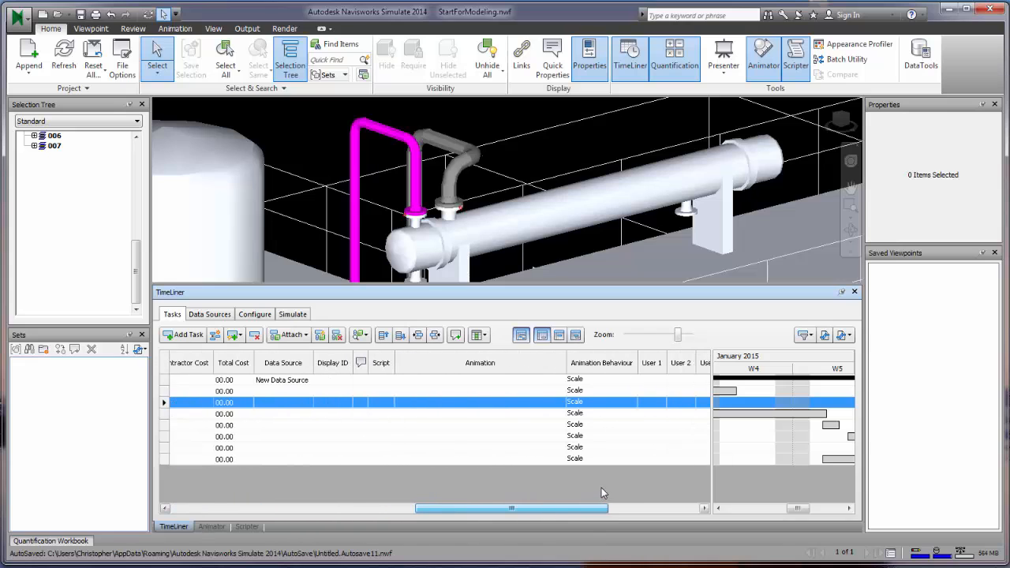
Check the Remove Reboiler task's Animation field and its options for an animation to assign
left_click(525, 406)
right_click(523, 409)
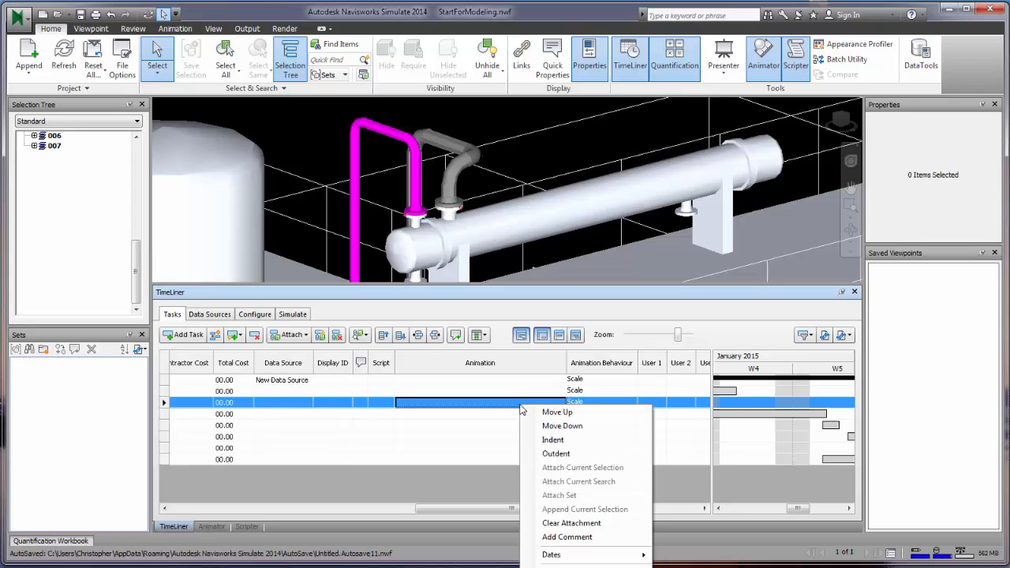
left_click(490, 408)
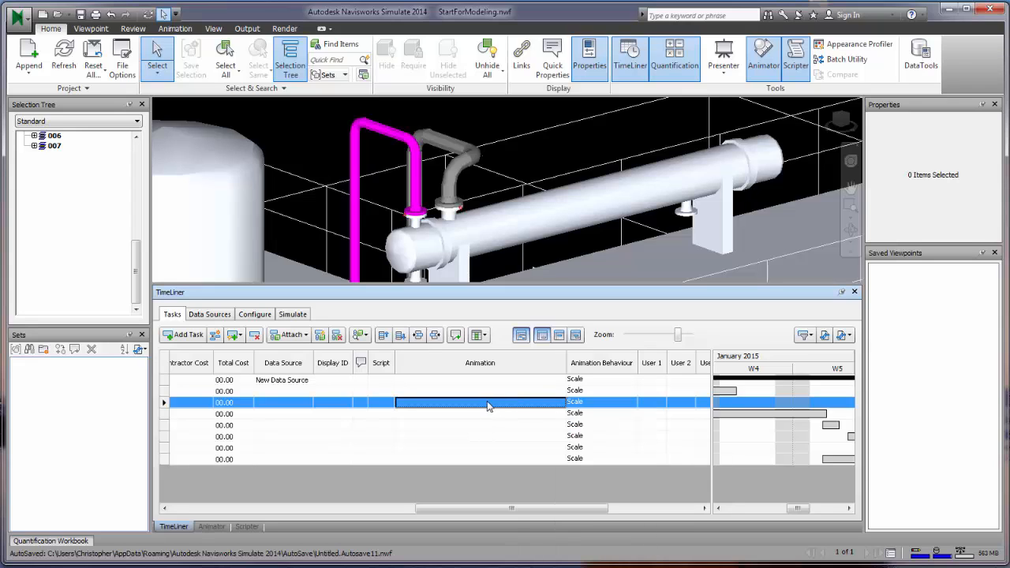
left_click(477, 414)
left_click(476, 406)
In the Animator, add a new scene and rename it Remove Piping
left_click(212, 527)
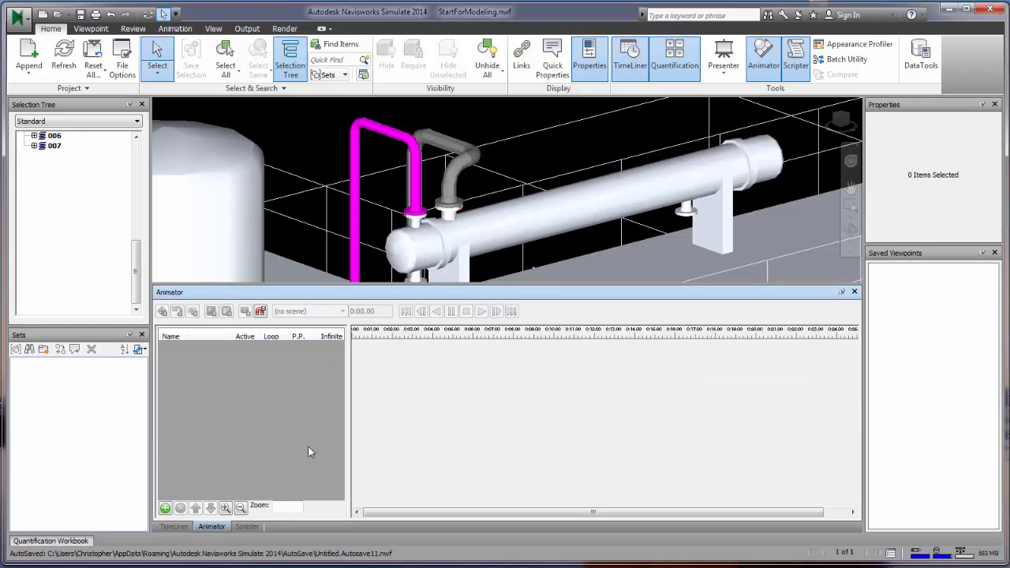
left_click(166, 509)
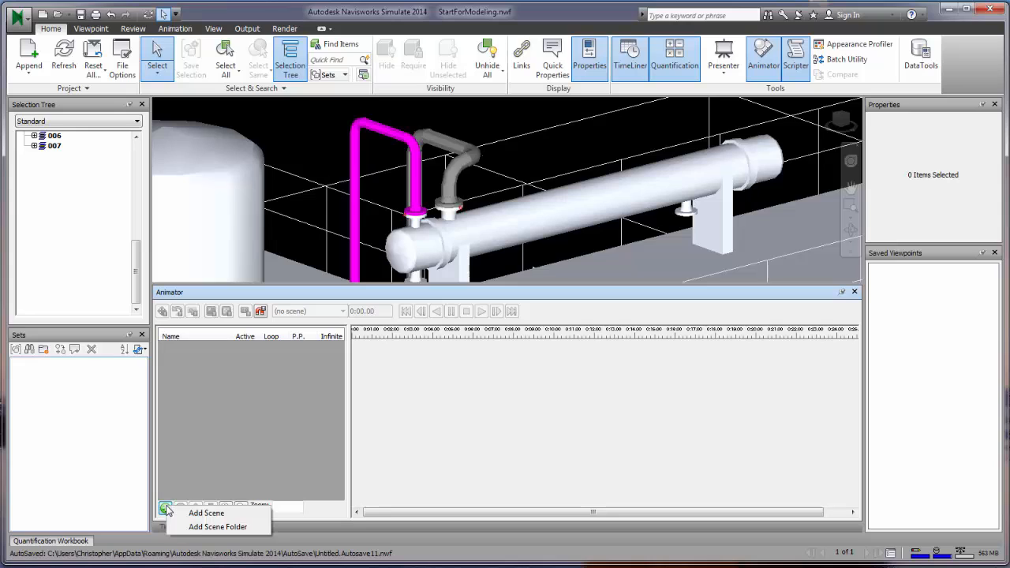
left_click(206, 514)
left_click(210, 351)
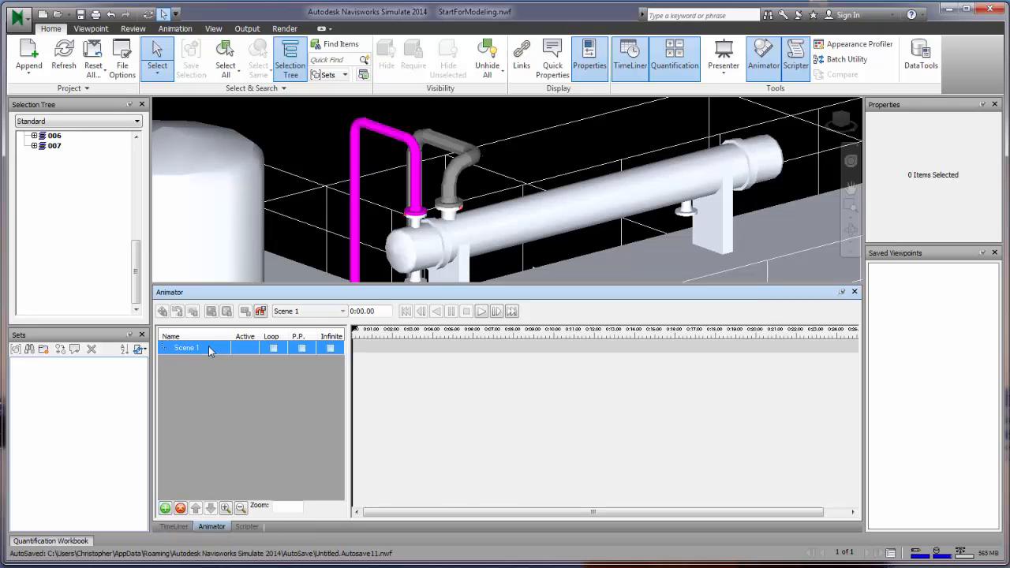
left_click(191, 350)
type("RE")
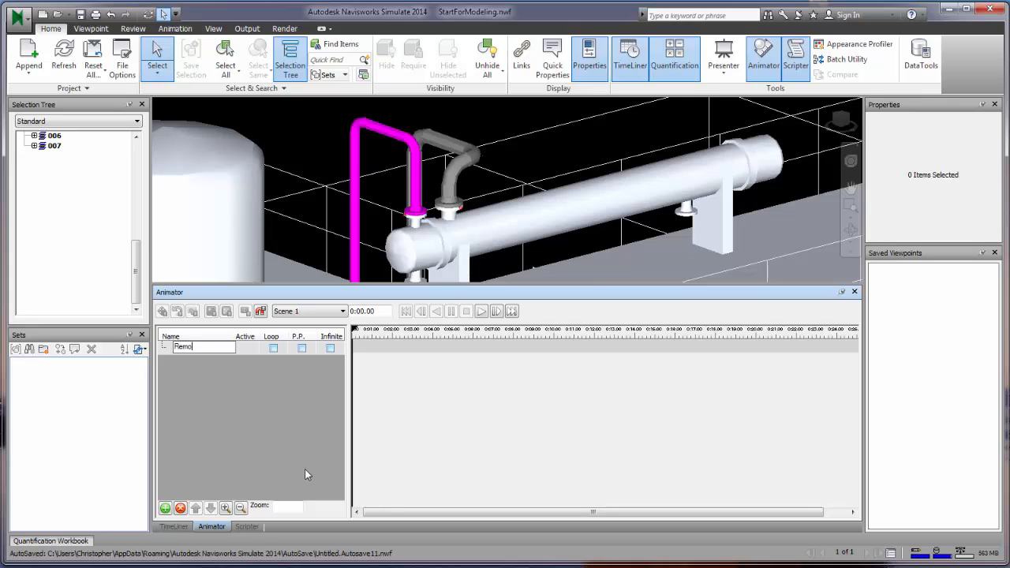
type("move Piping")
key("Return")
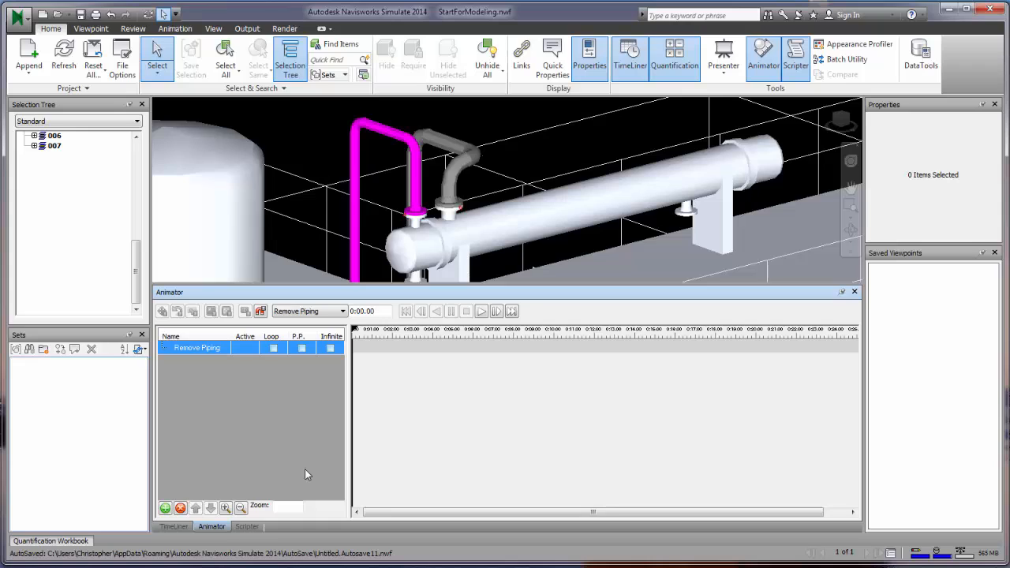
Select the flange, elbows and connecting pipe pieces of the grey line on the horizontal exchanger for the Remove Piping scene
right_click(204, 354)
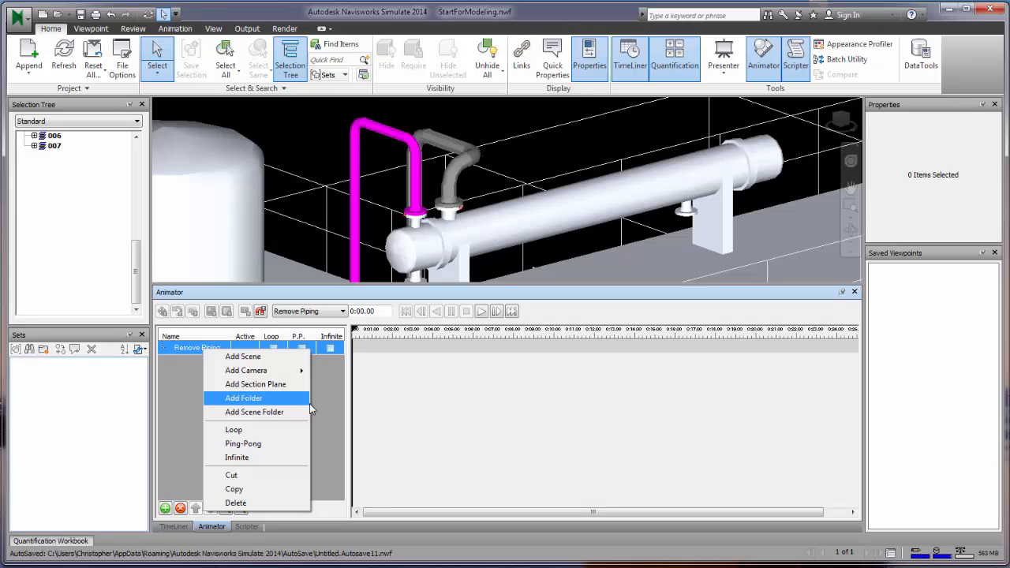
left_click(450, 218)
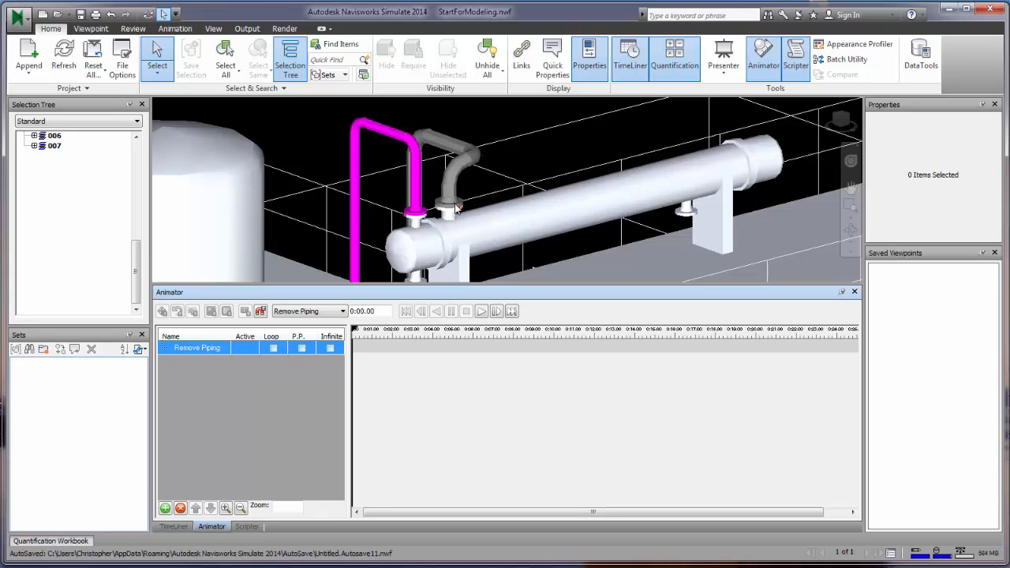
left_click(455, 207)
left_click(449, 191, "ctrl")
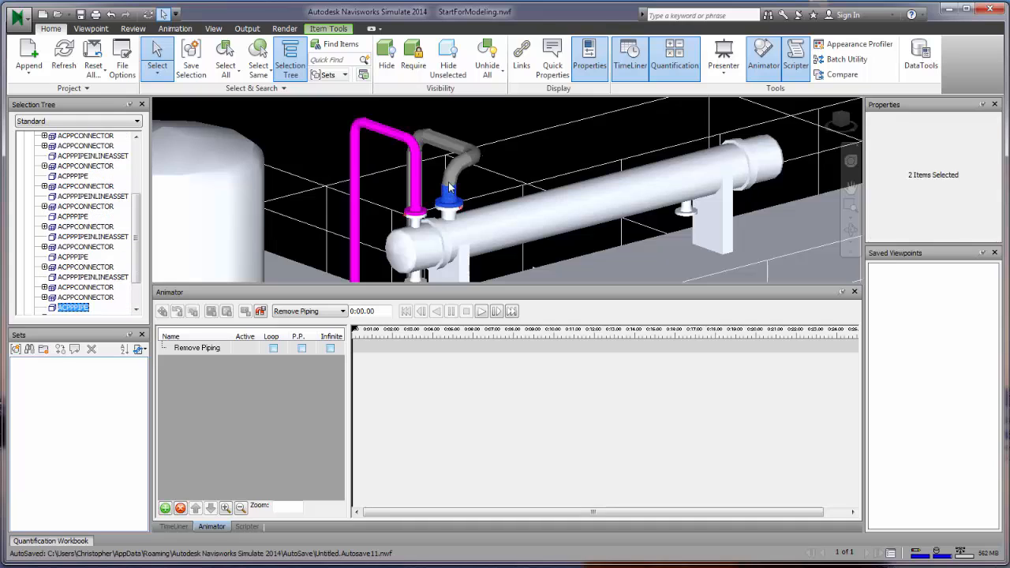
left_click(456, 171, "ctrl")
left_click(471, 160, "ctrl")
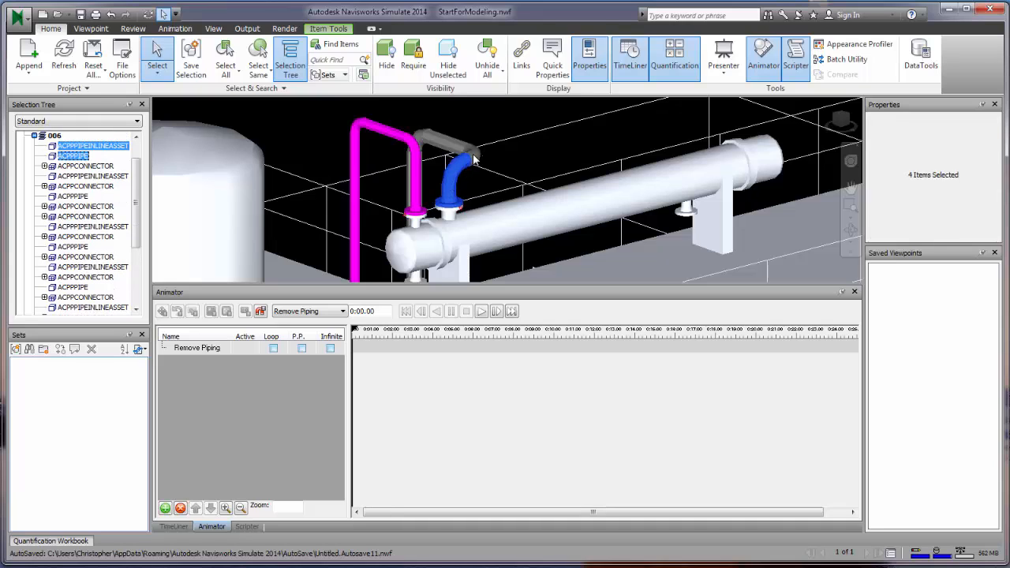
left_click(475, 168, "ctrl")
right_click(195, 348)
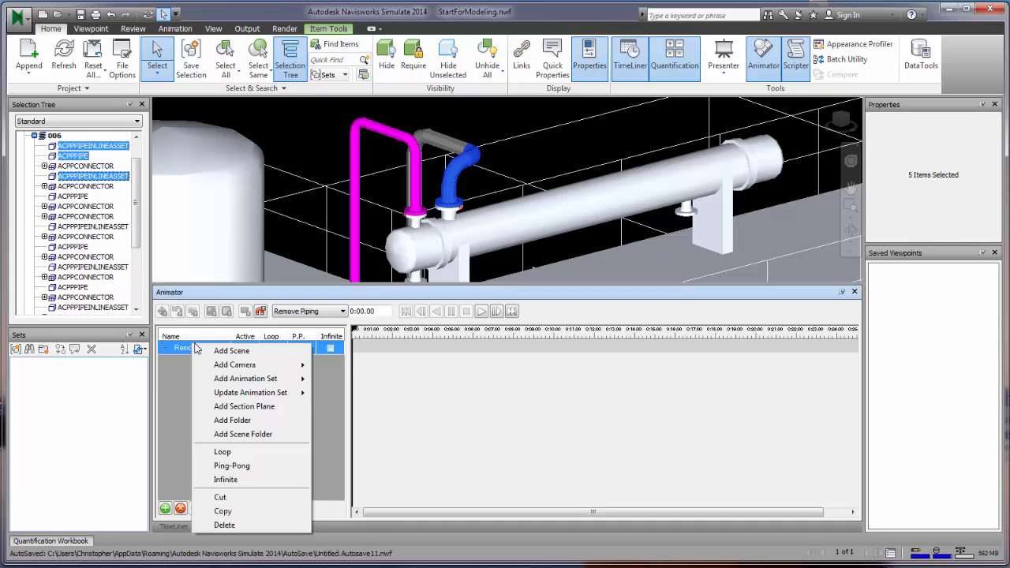
mouse_move(277, 384)
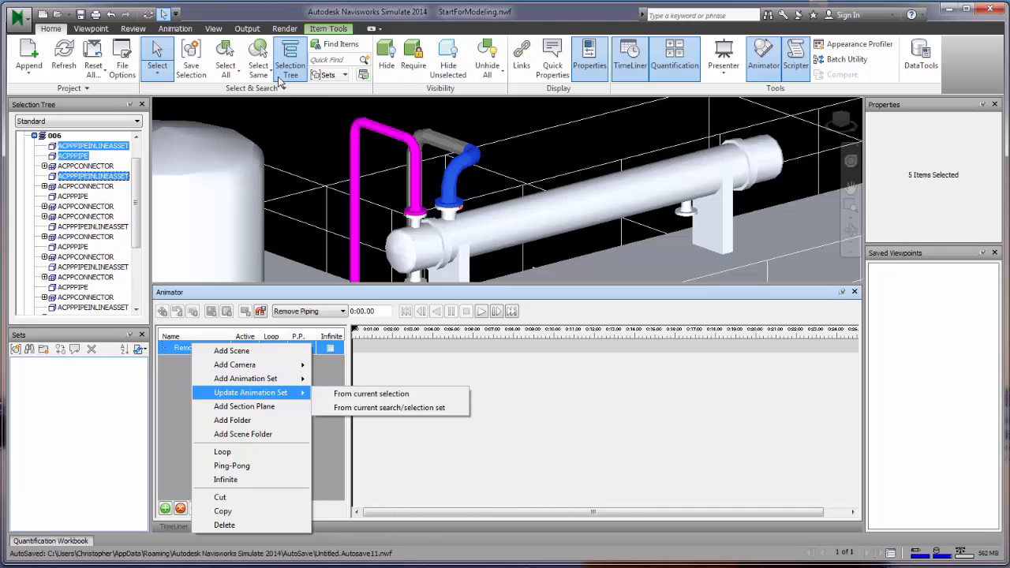
Save the five selected piping pieces as a selection set named PipeRemoval
left_click(330, 79)
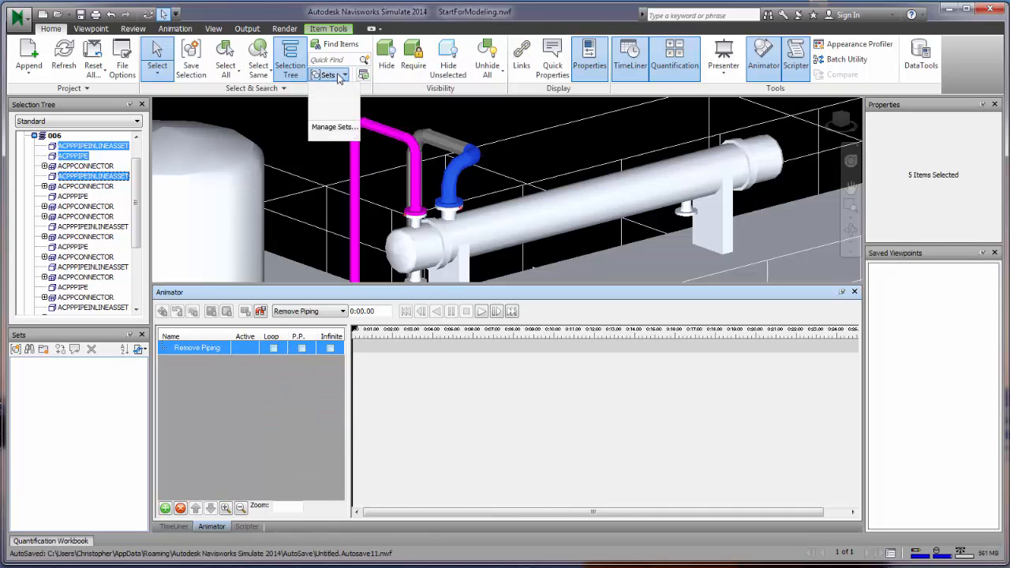
left_click(334, 128)
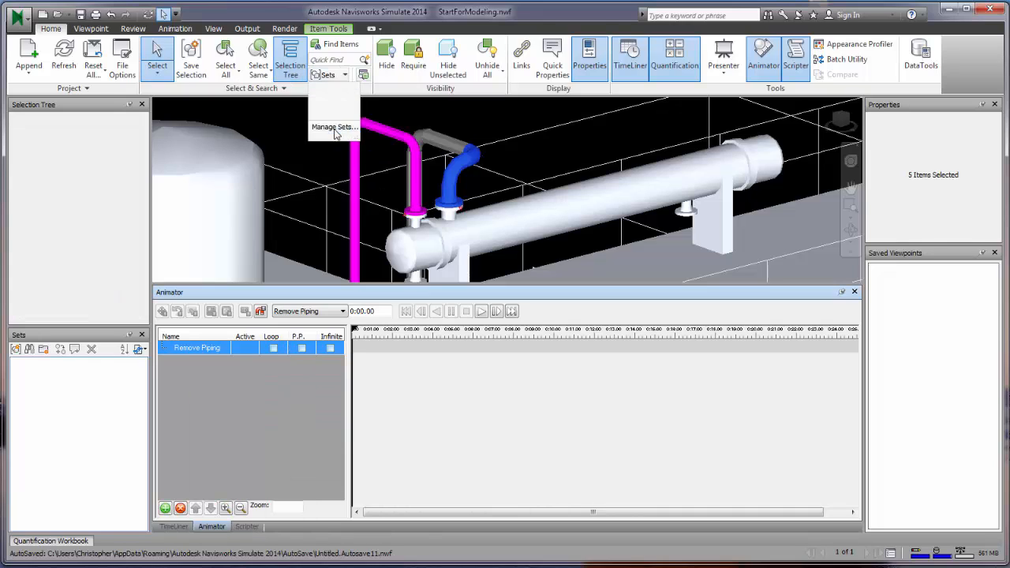
left_click(16, 350)
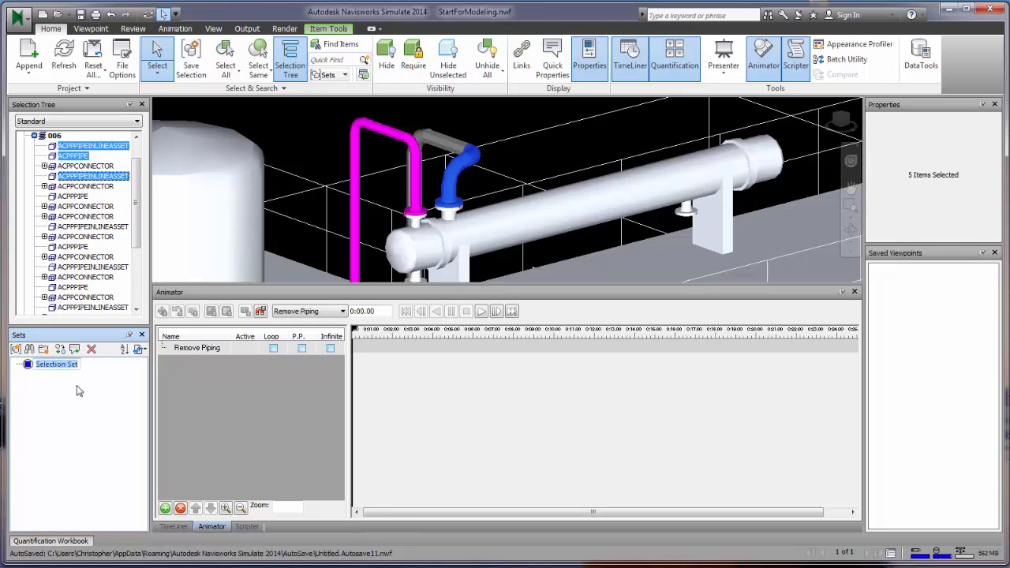
type("PipeRemoval")
key("Return")
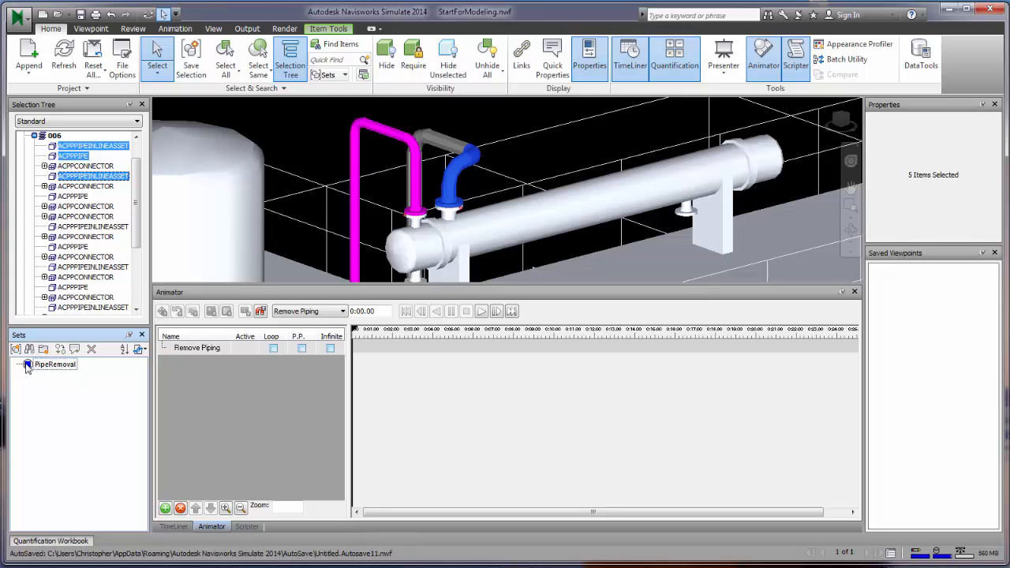
Reselect the piping through the PipeRemoval set and try to update the Remove Piping scene's animation set from the current selection set
left_click(81, 216)
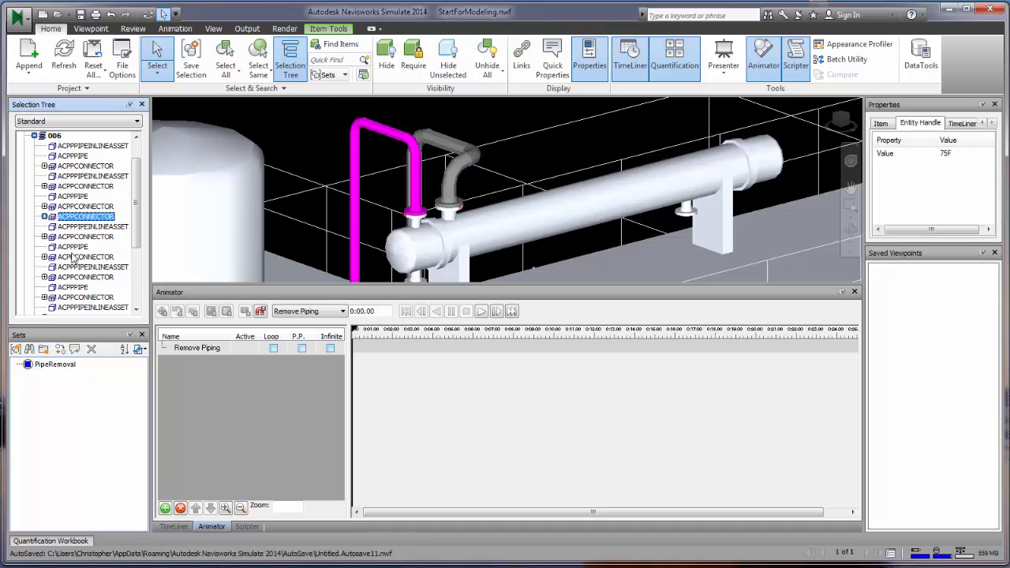
left_click(25, 364)
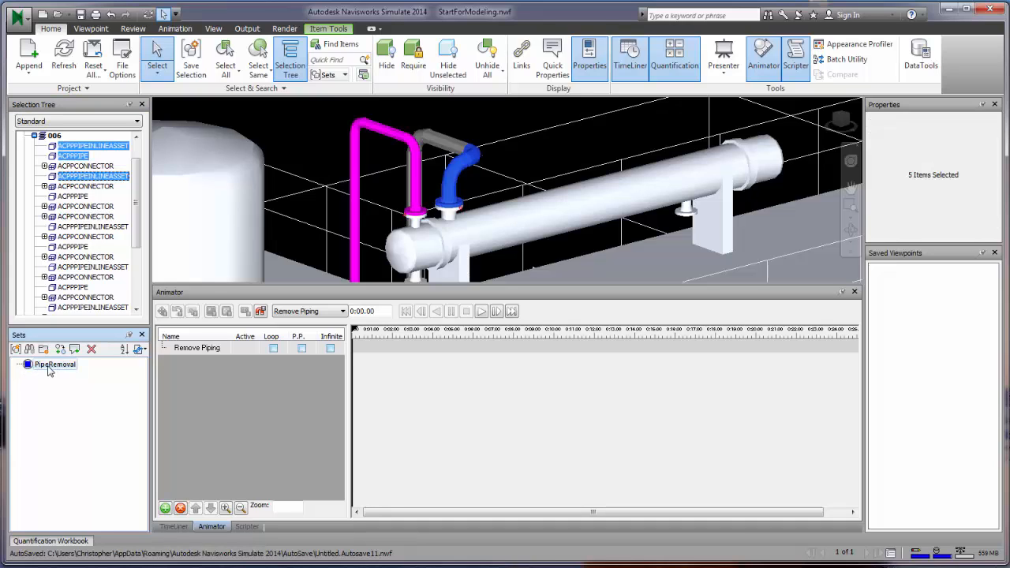
right_click(200, 352)
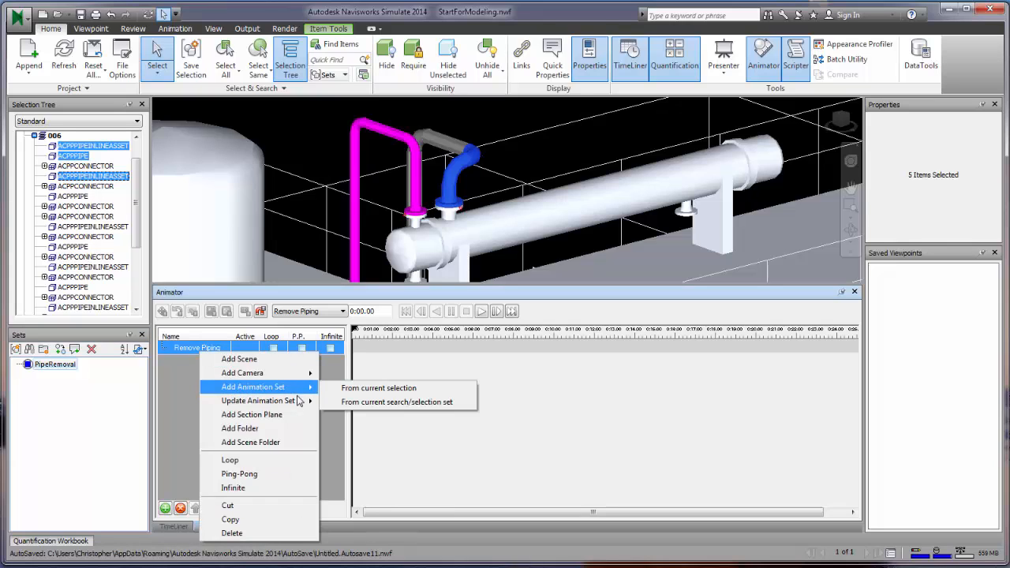
mouse_move(296, 402)
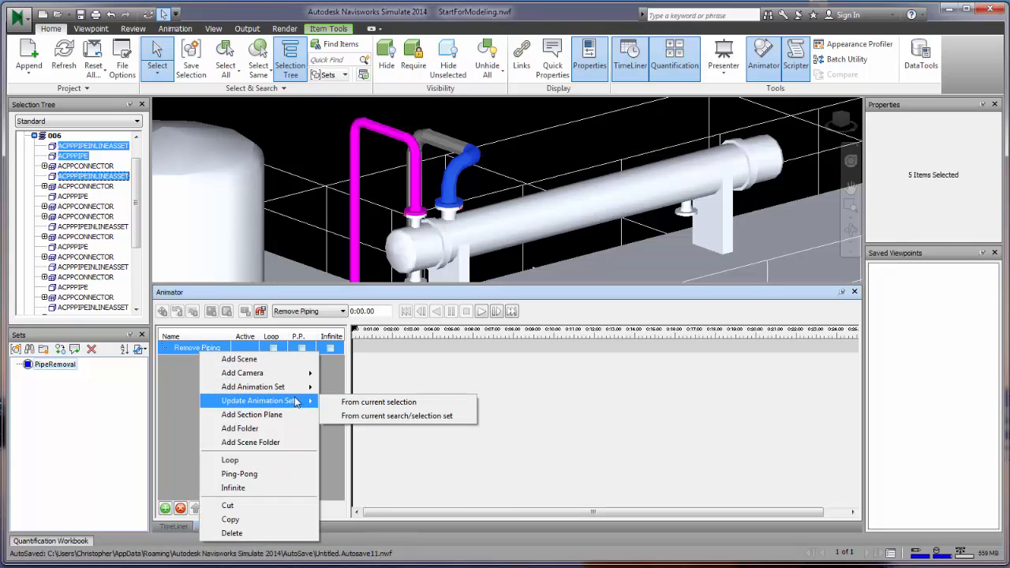
left_click(348, 416)
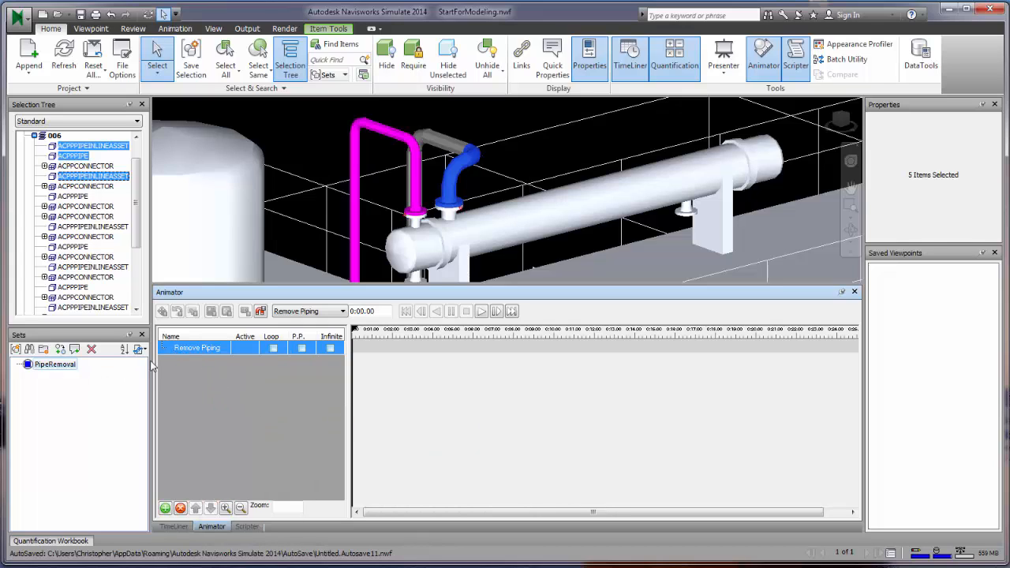
Add an animation set to the Remove Piping scene from the selected piping and name it PipeToRemove
right_click(202, 348)
left_click(168, 367)
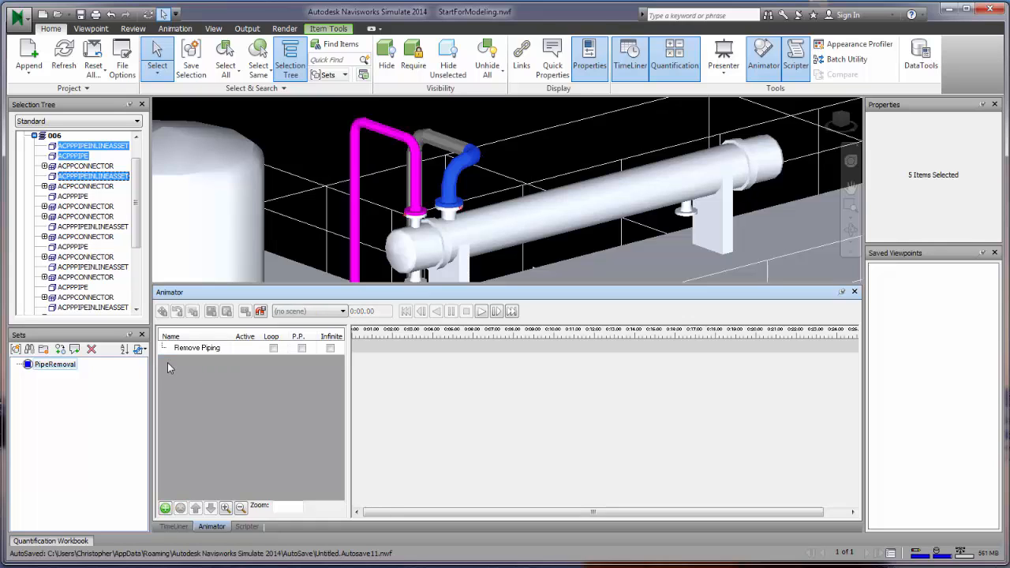
right_click(169, 350)
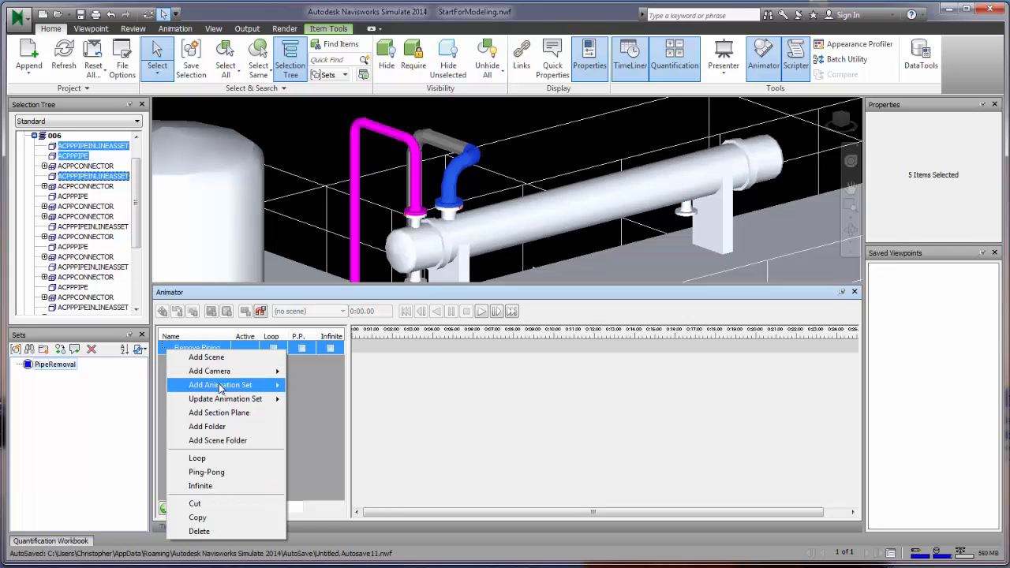
mouse_move(221, 387)
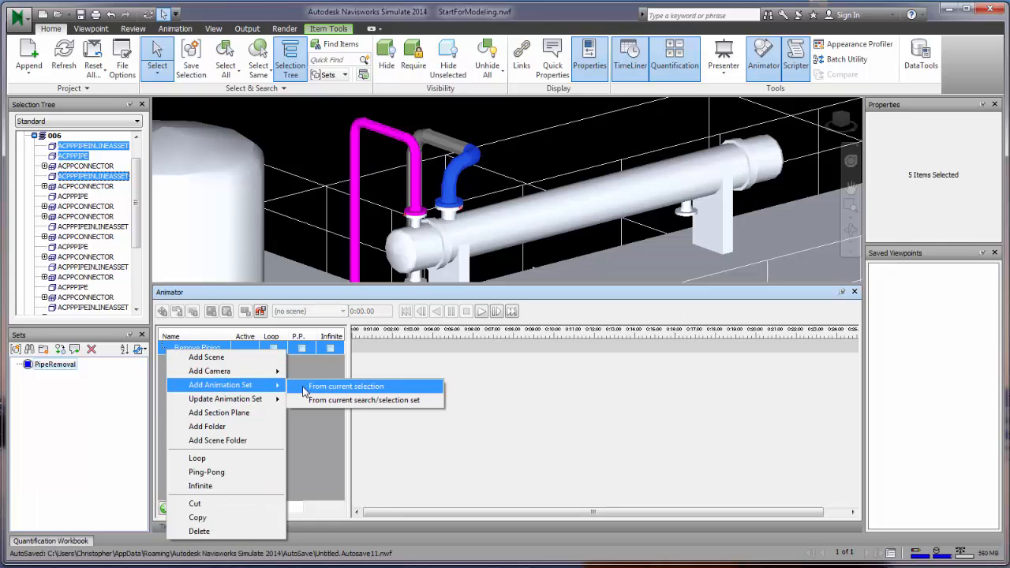
left_click(169, 349)
left_click(183, 365)
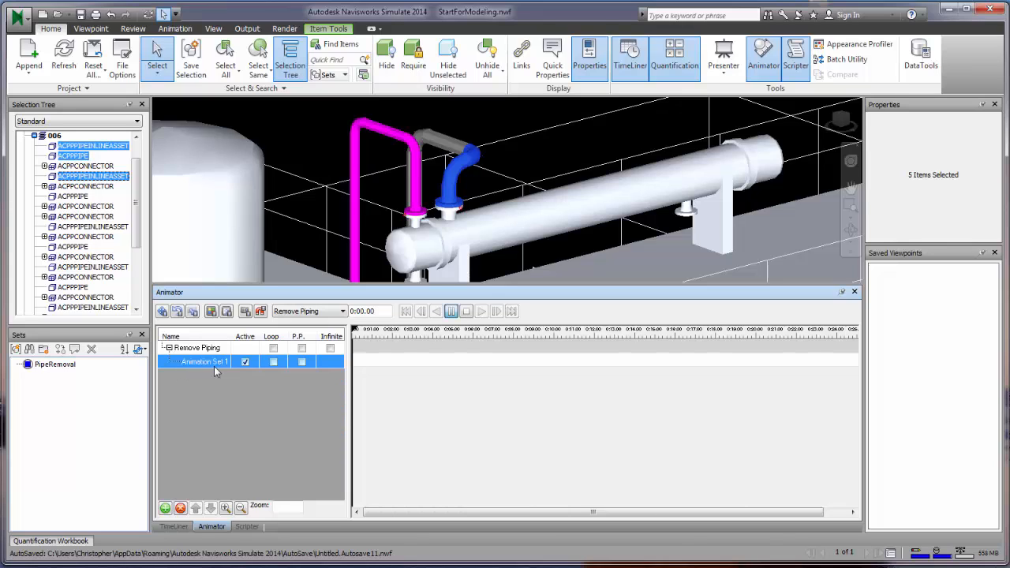
left_click(205, 362)
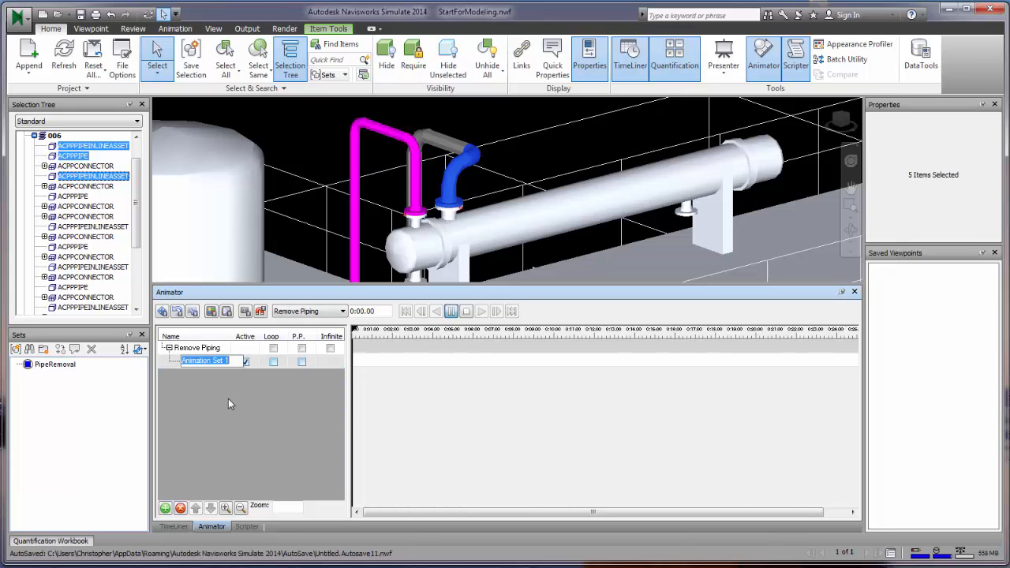
type("PipeToRemove")
key("Return")
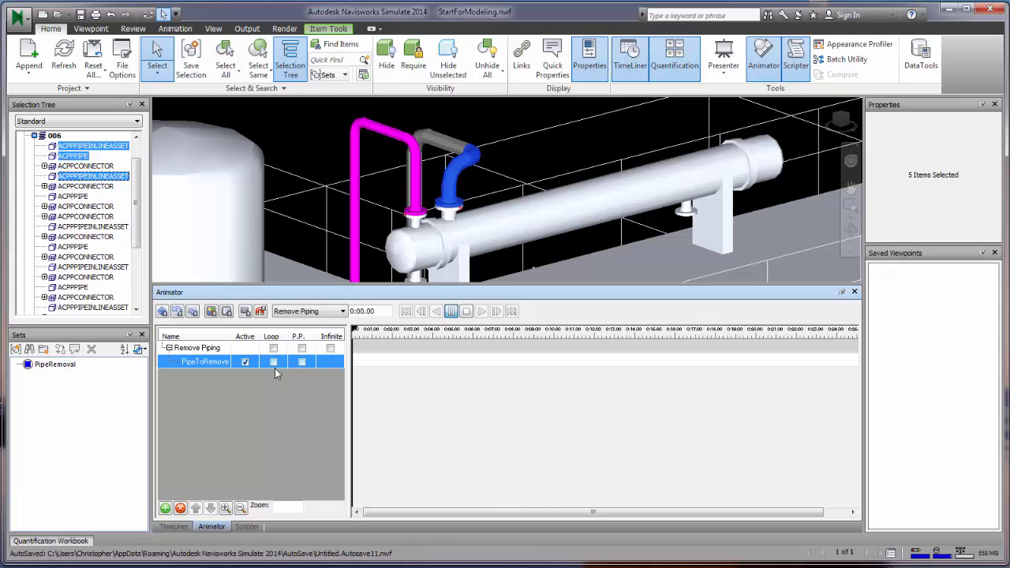
Capture a starting keyframe for the PipeToRemove animation set at 0:00.00, leaving ping-pong off
left_click(302, 363)
left_click(301, 363)
left_click(244, 313)
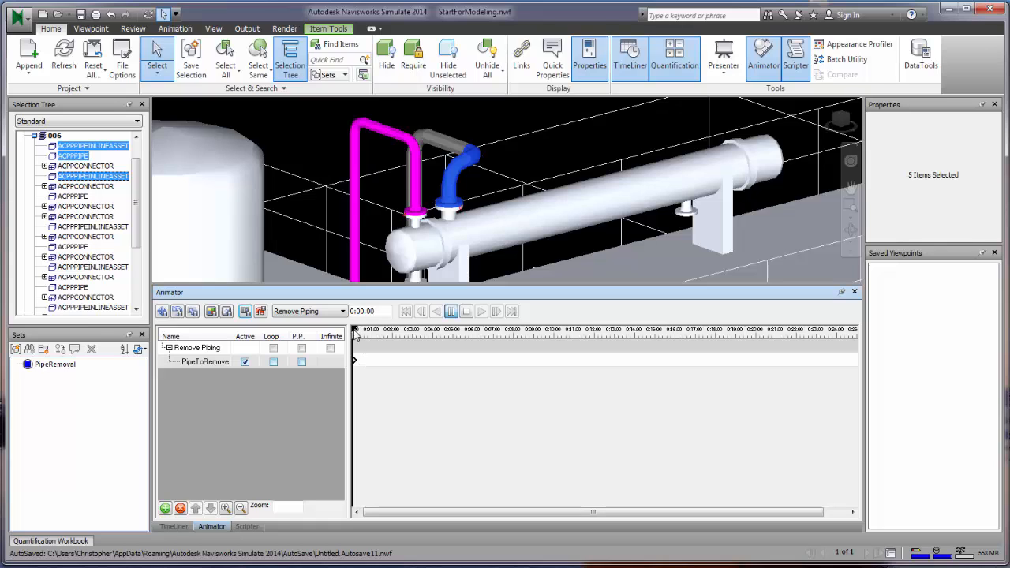
At about 0:03.06, raise the PipeToRemove set about 4.23 ft along Z and capture a keyframe
left_click_drag(354, 336, 416, 338)
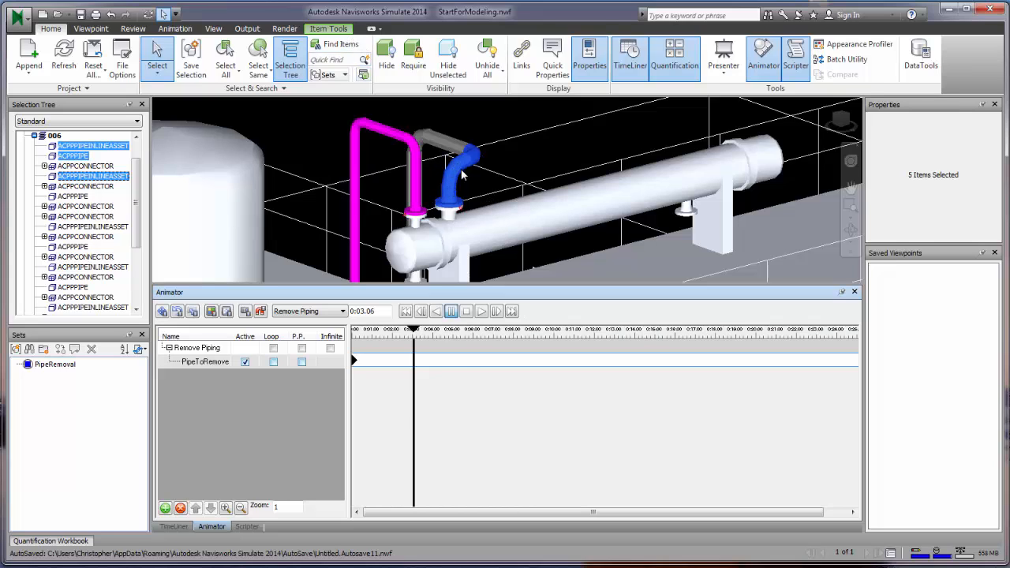
left_click(330, 29)
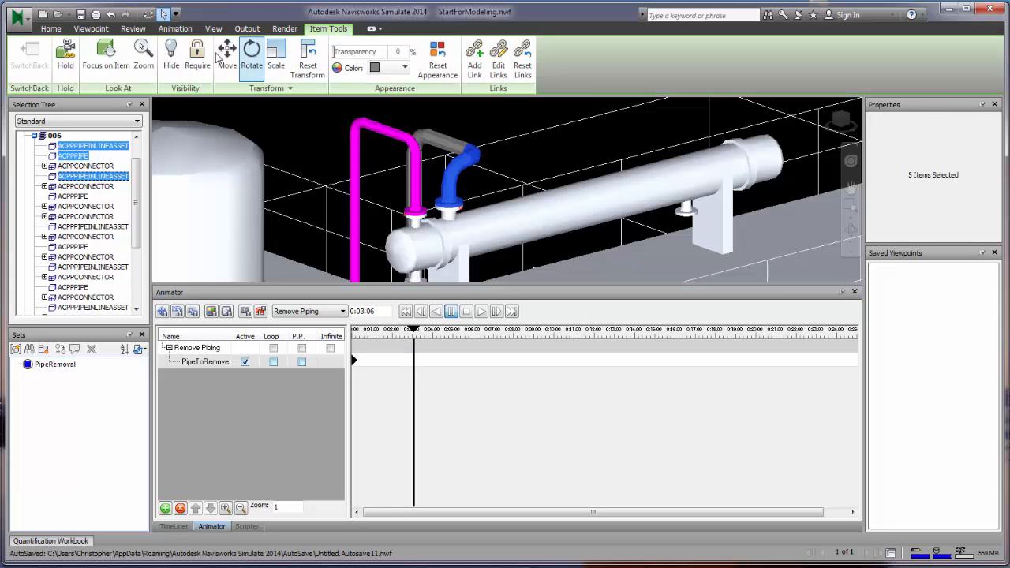
left_click(208, 364)
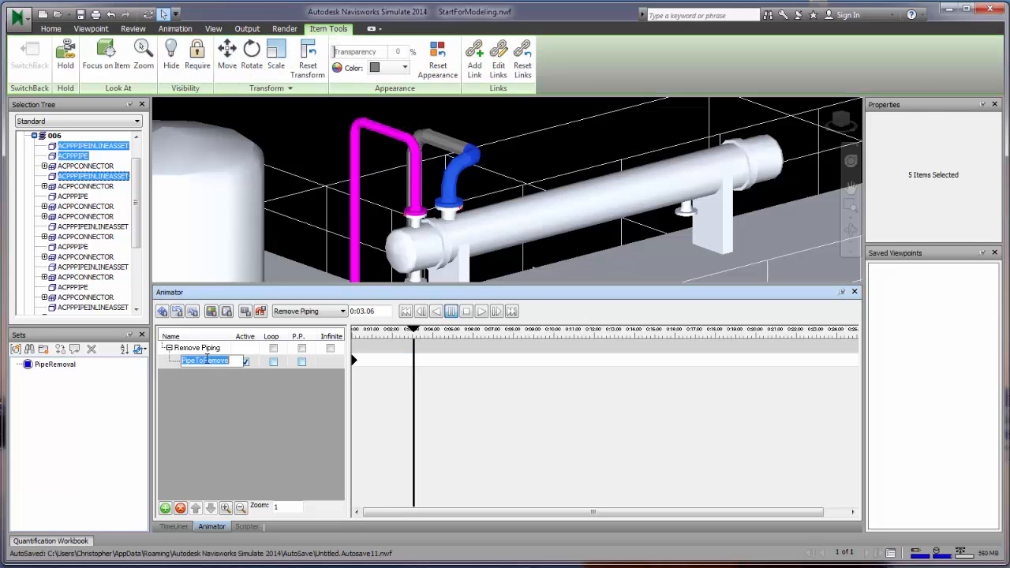
left_click(162, 313)
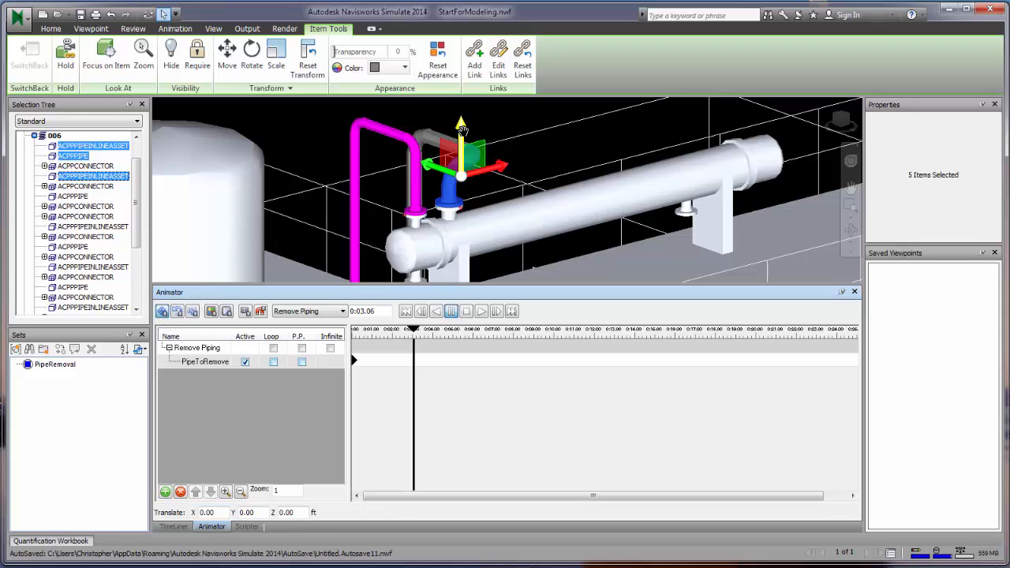
left_click(177, 312)
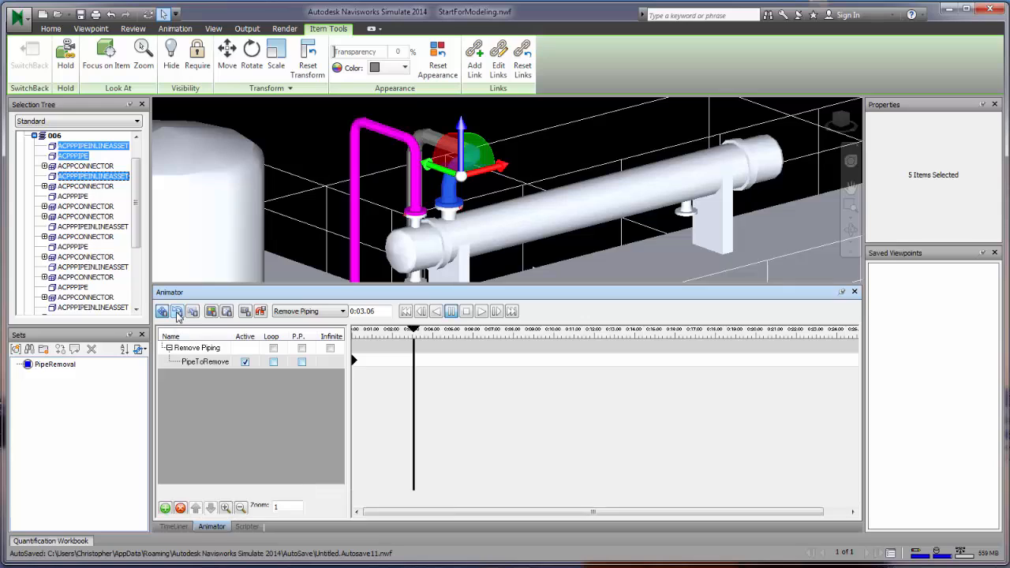
left_click(192, 312)
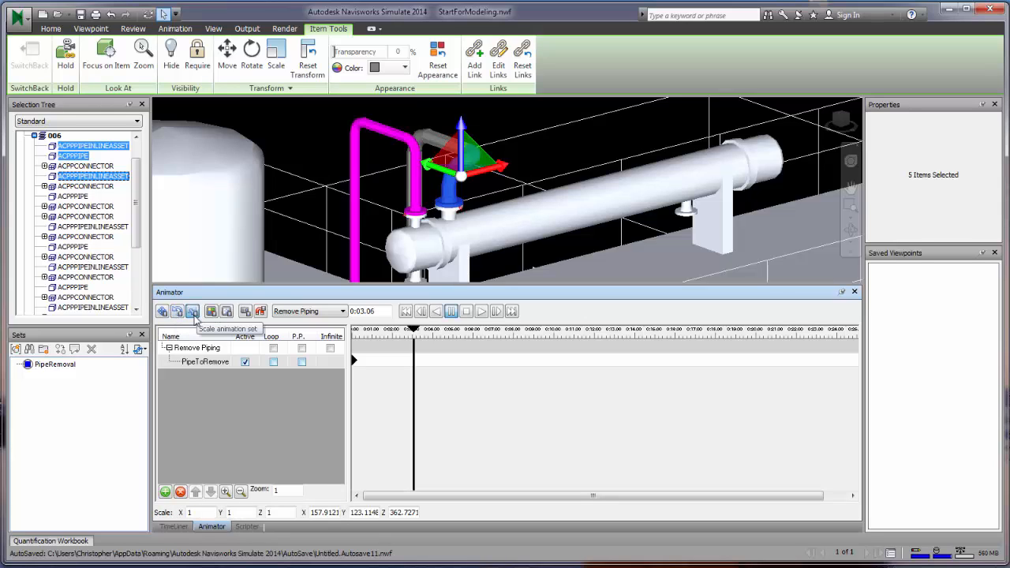
left_click(162, 312)
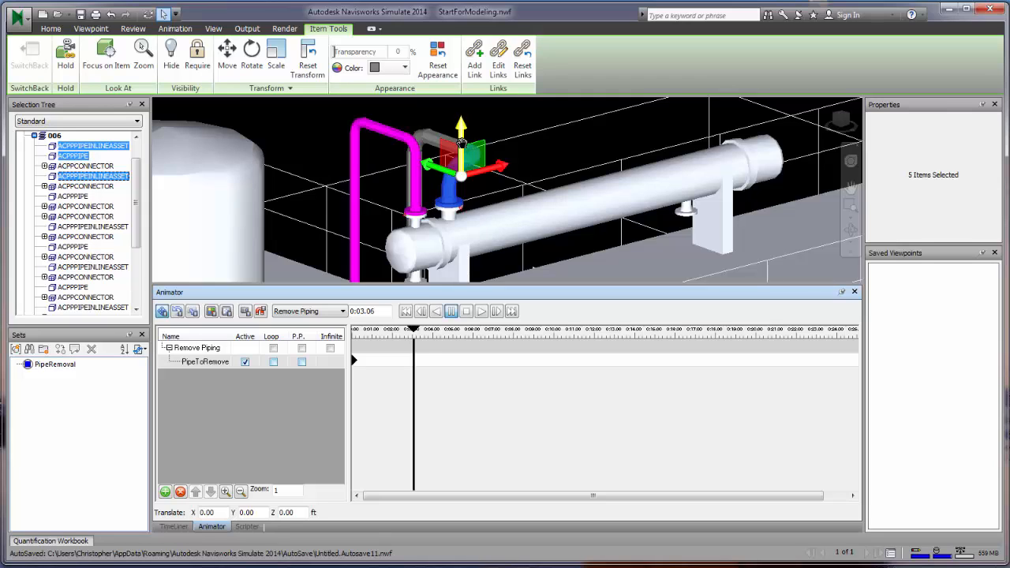
left_click_drag(461, 142, 479, 30)
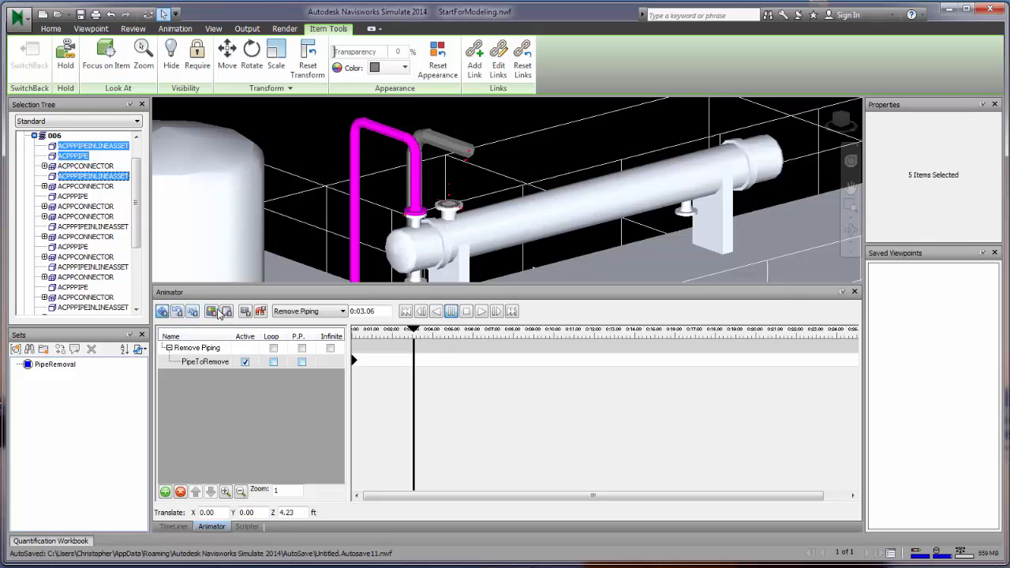
left_click(244, 311)
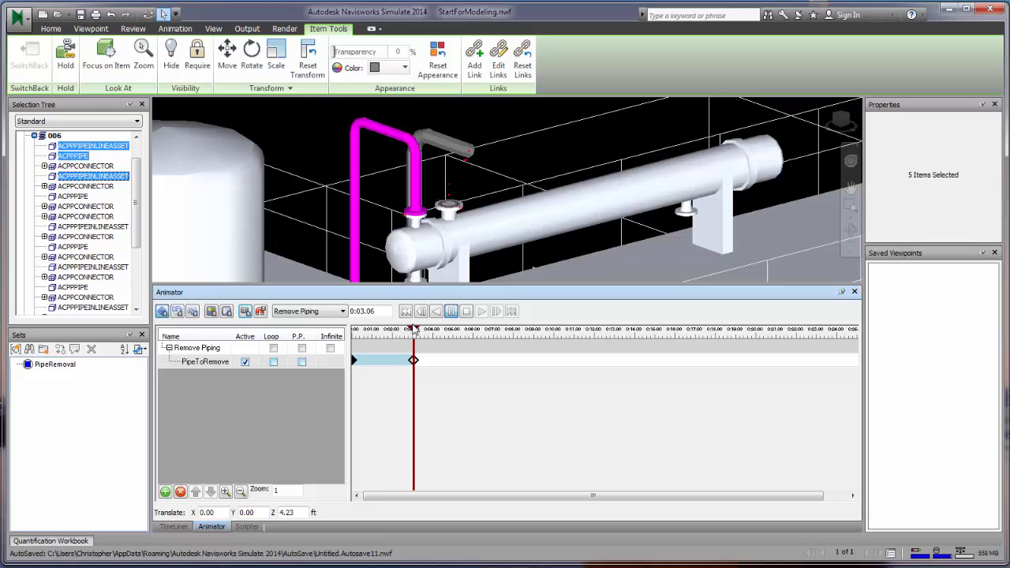
At about 0:06.06, rotate the PipeToRemove set about 70.71° around Y and capture a keyframe
left_click_drag(415, 333, 476, 332)
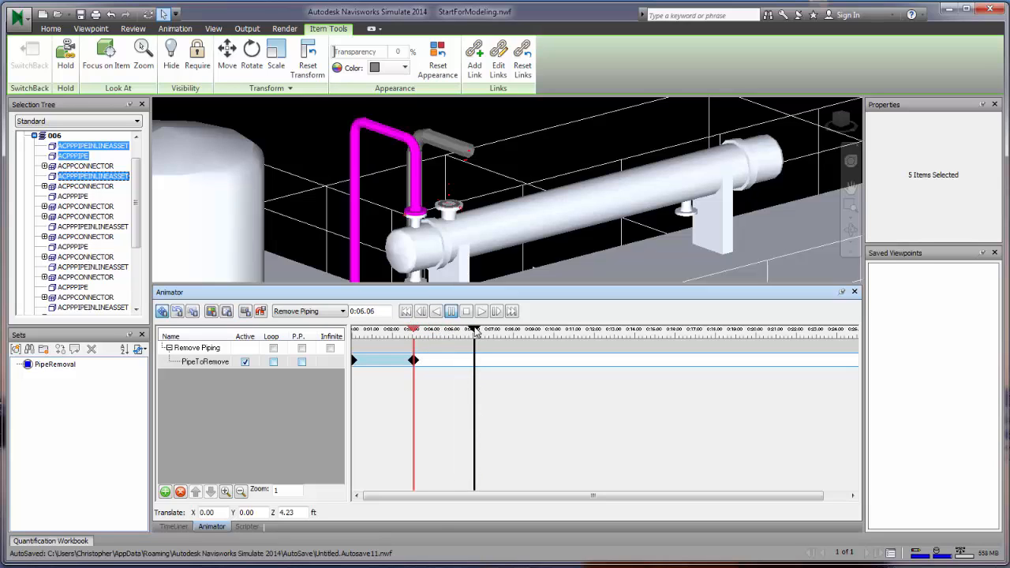
left_click(521, 141)
scroll(486, 229, "down", 5)
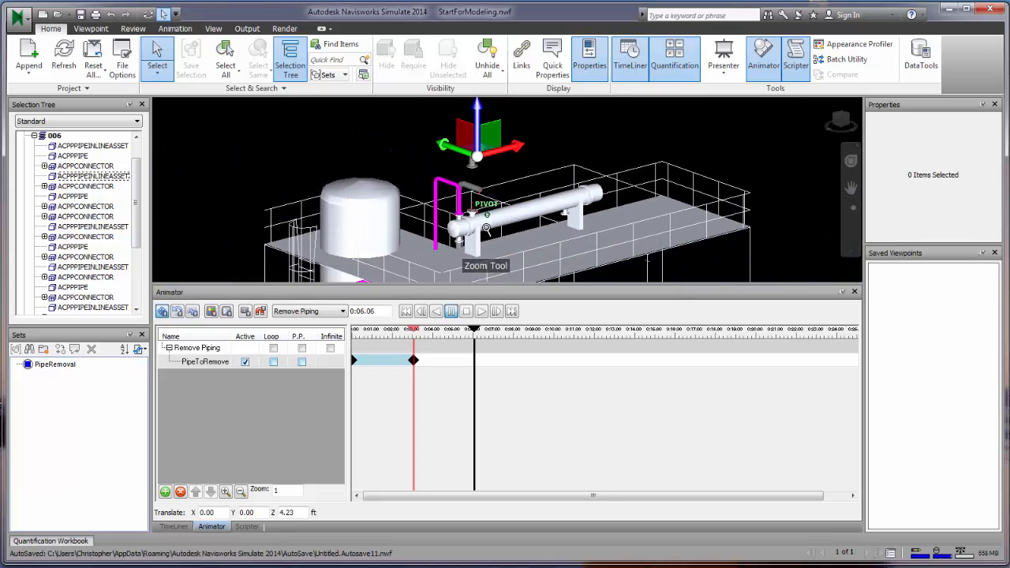
scroll(486, 229, "down", 2)
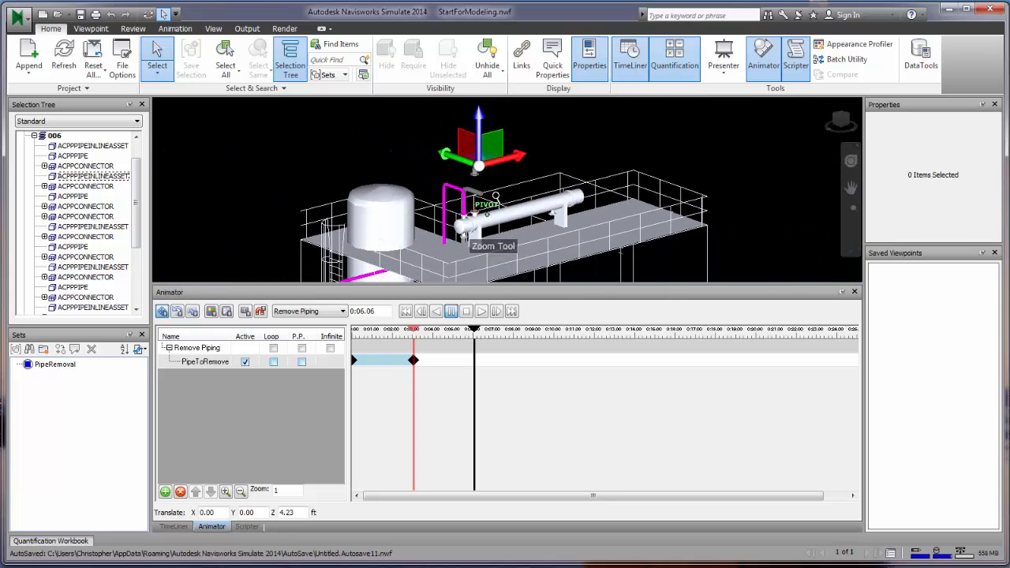
left_click(177, 312)
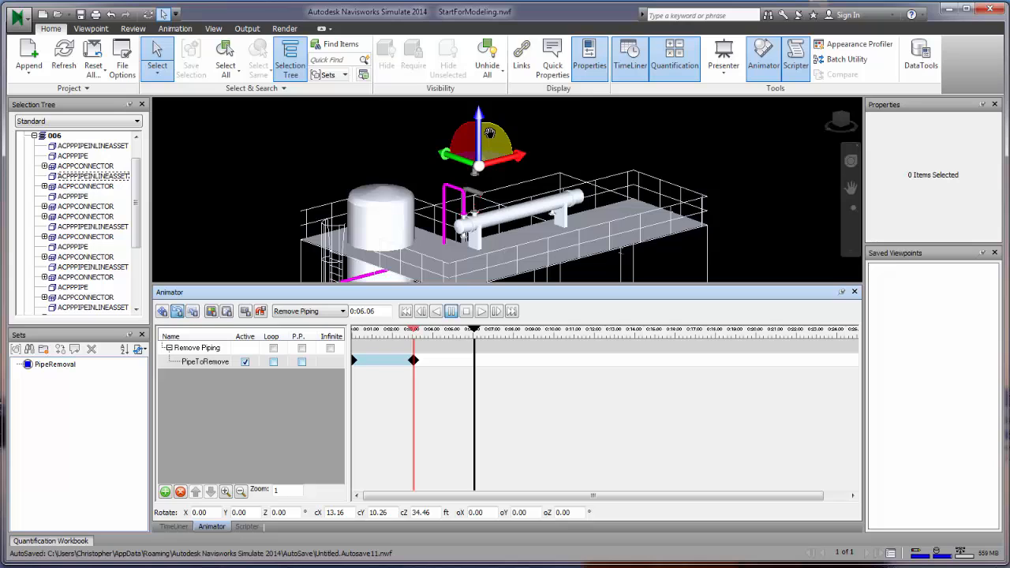
left_click_drag(490, 132, 440, 213)
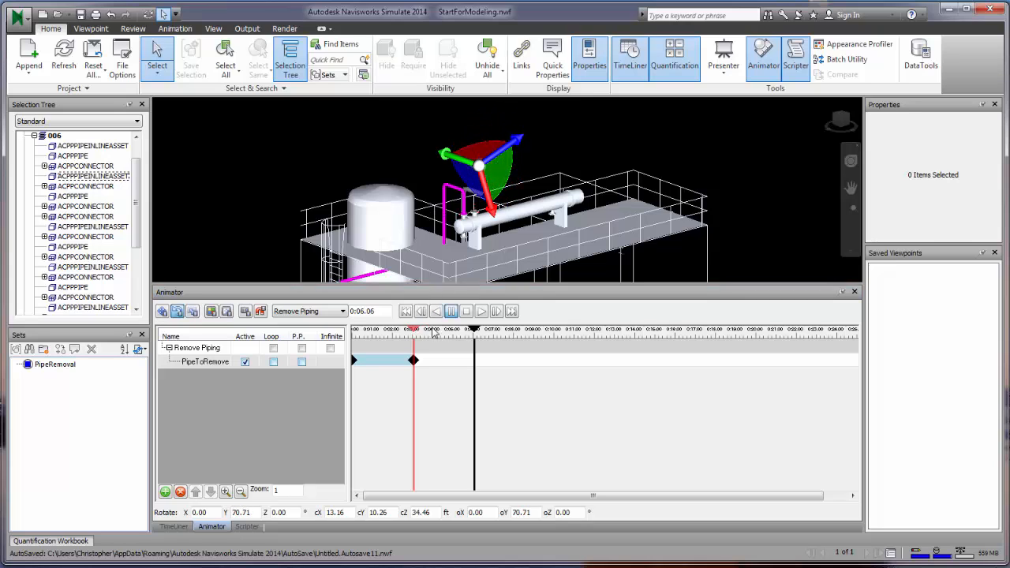
left_click(245, 312)
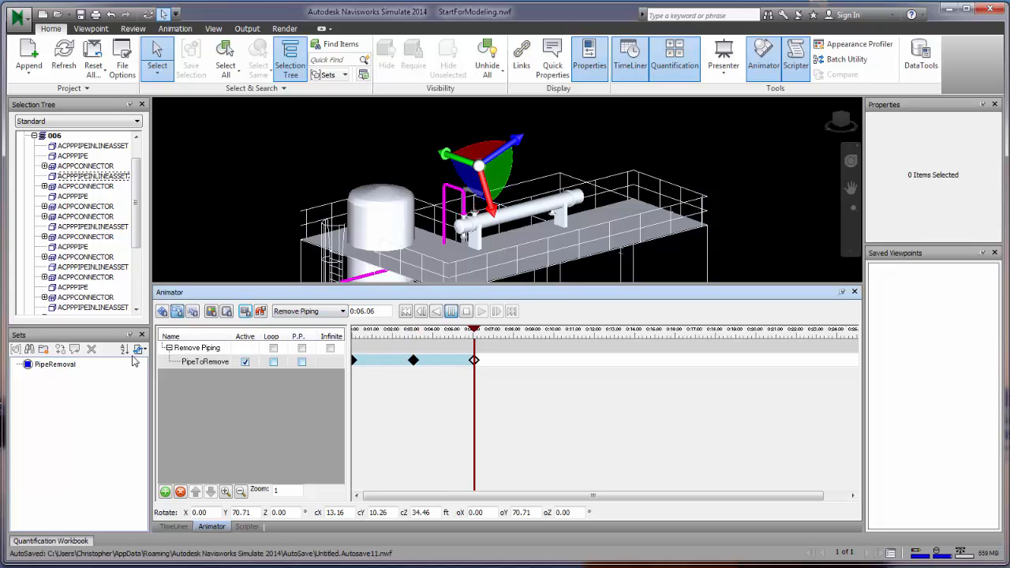
At about 0:08.38, raise the PipeToRemove set to a Z translation of about 48.06 ft and capture a keyframe
left_click(162, 312)
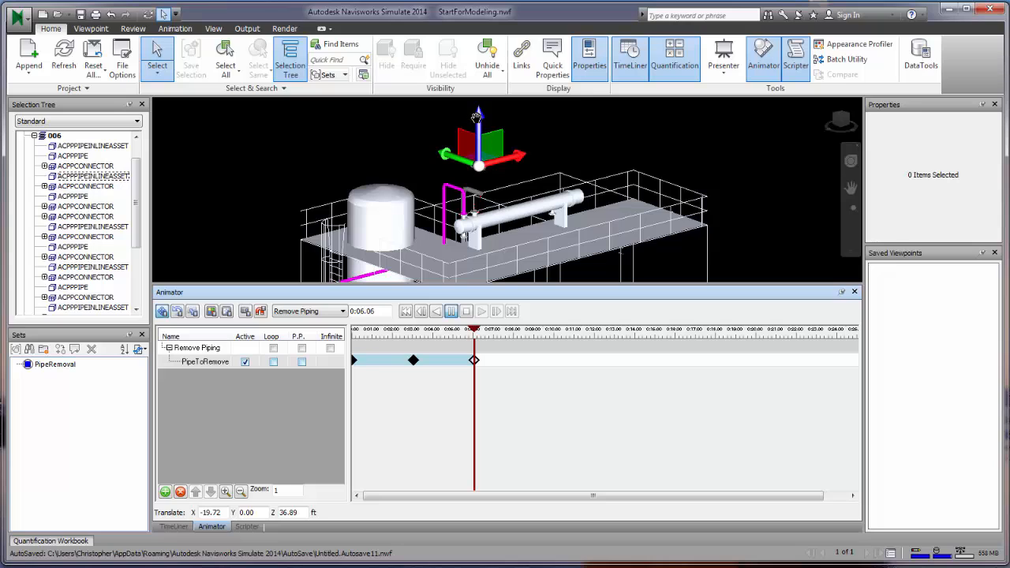
left_click_drag(478, 114, 497, 30)
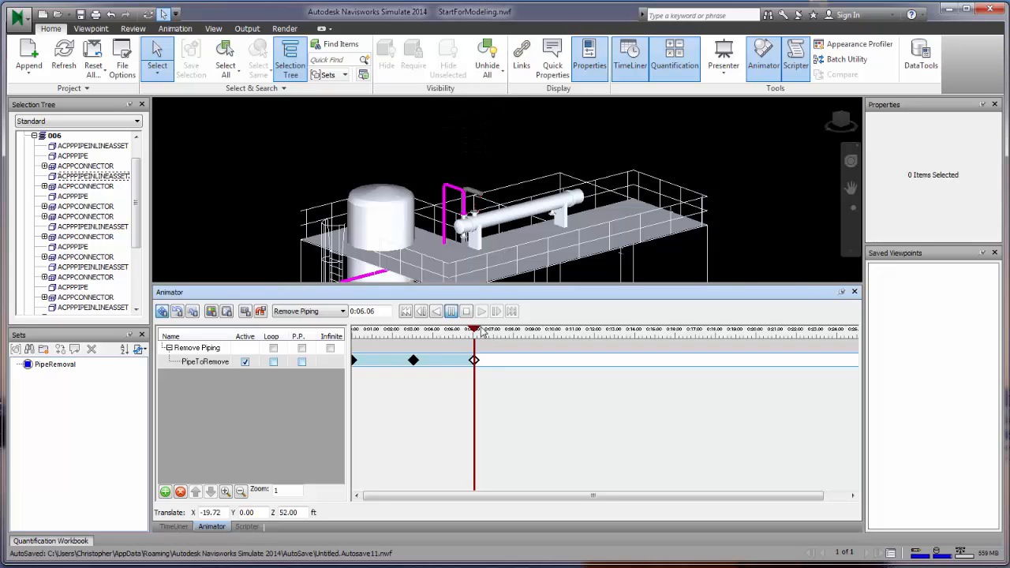
left_click_drag(477, 330, 521, 330)
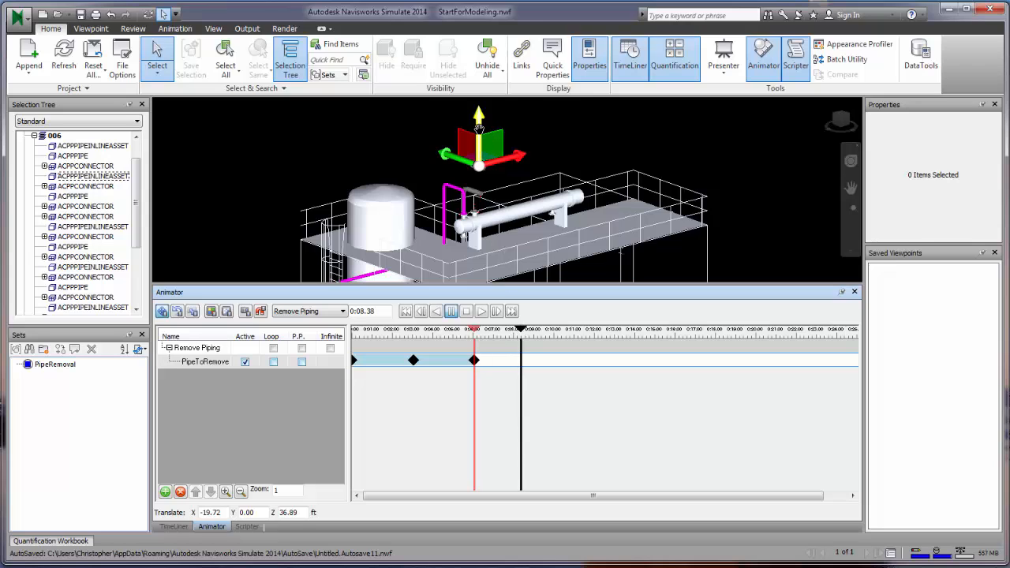
left_click_drag(492, 134, 486, 34)
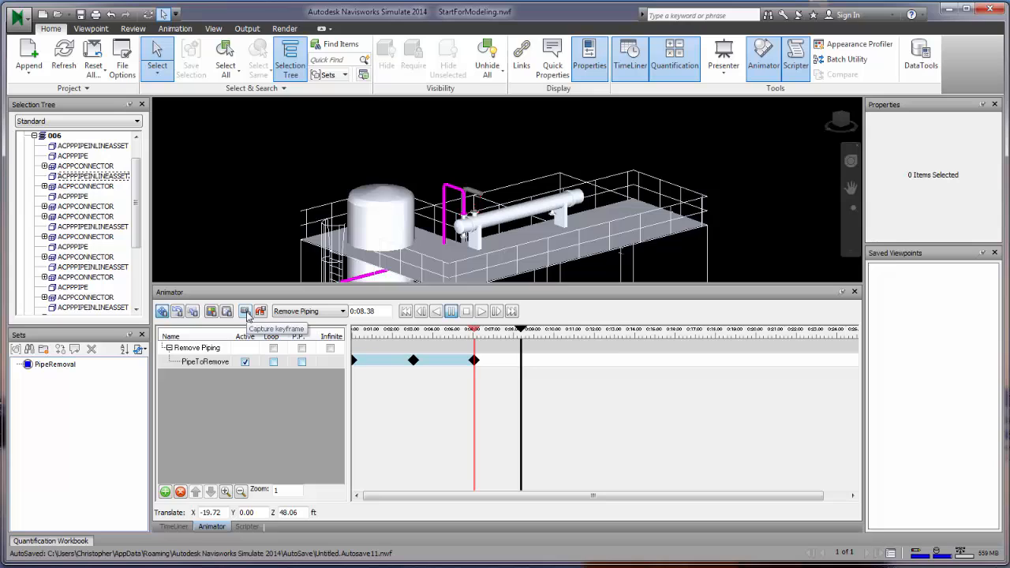
left_click(247, 313)
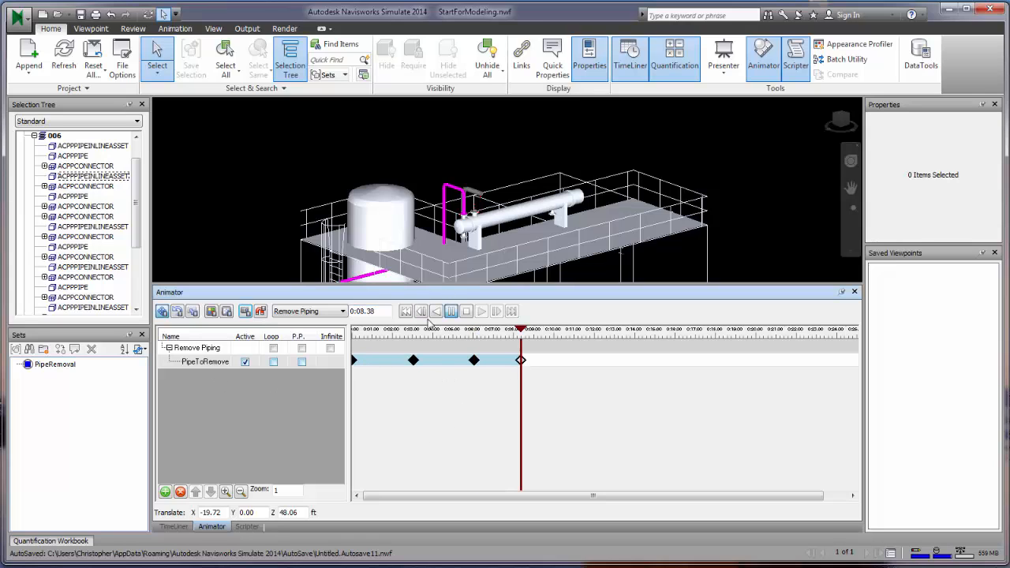
Return the Remove Piping scene to 0:00.00 and play the animation through
left_click_drag(521, 330, 768, 335)
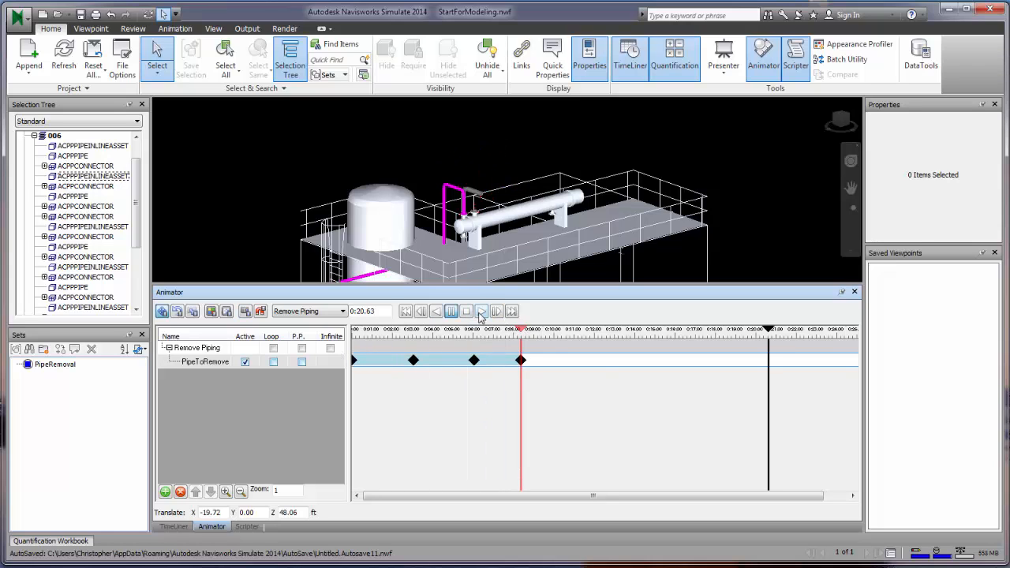
left_click(482, 313)
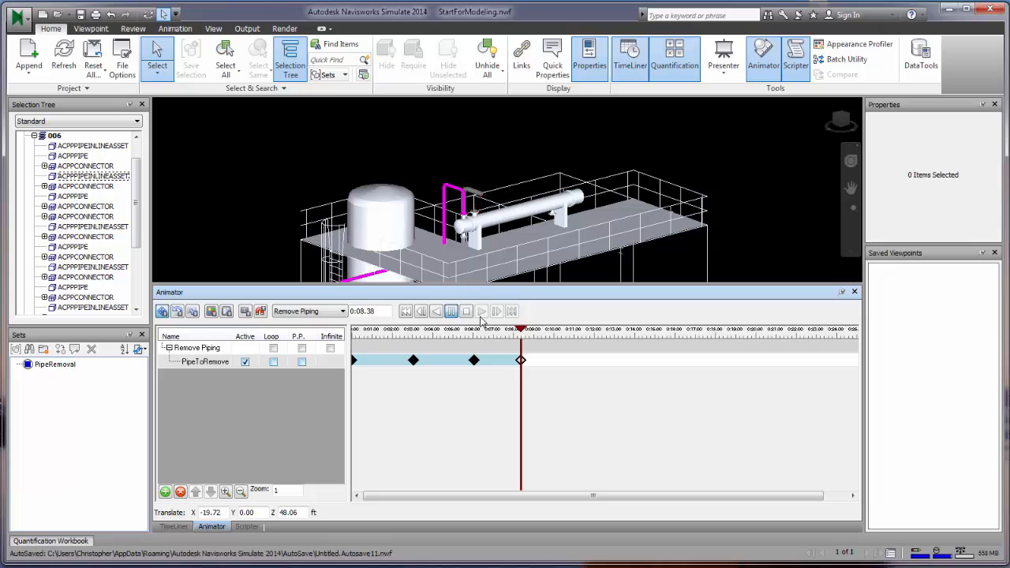
left_click_drag(521, 333, 352, 334)
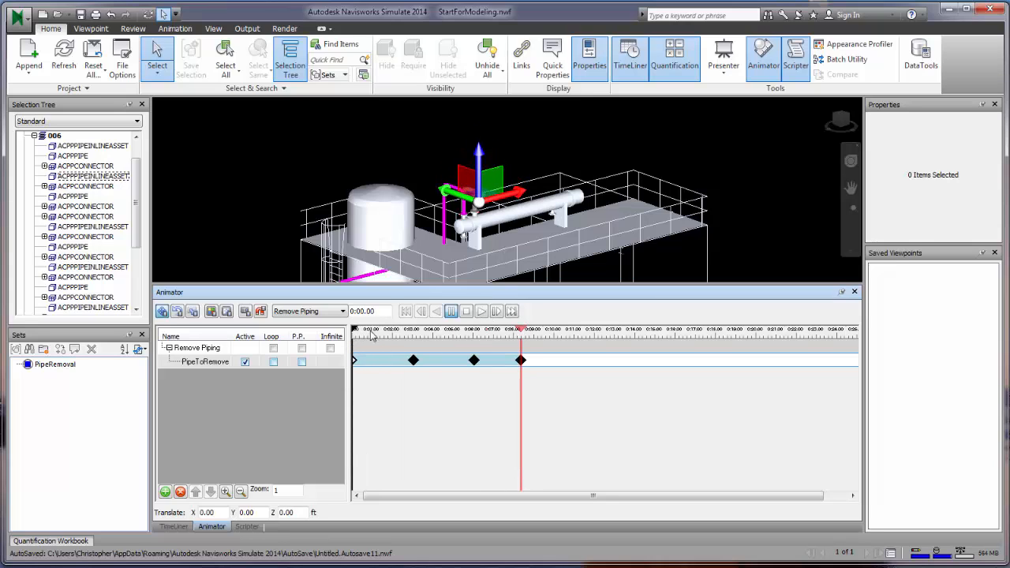
left_click(482, 312)
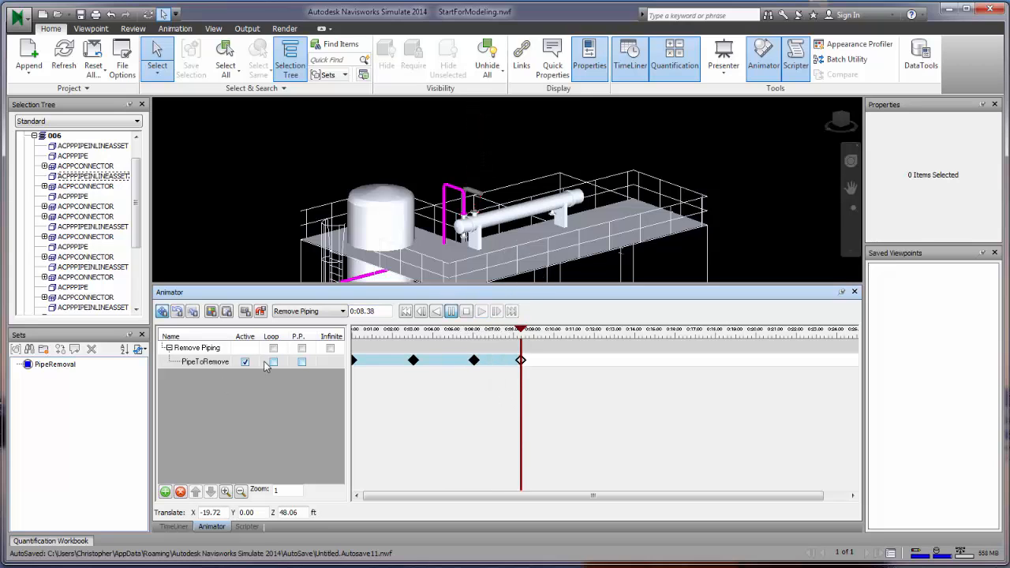
Enable ping-pong playback for the PipeToRemove animation set and replay the scene from the start
left_click(302, 362)
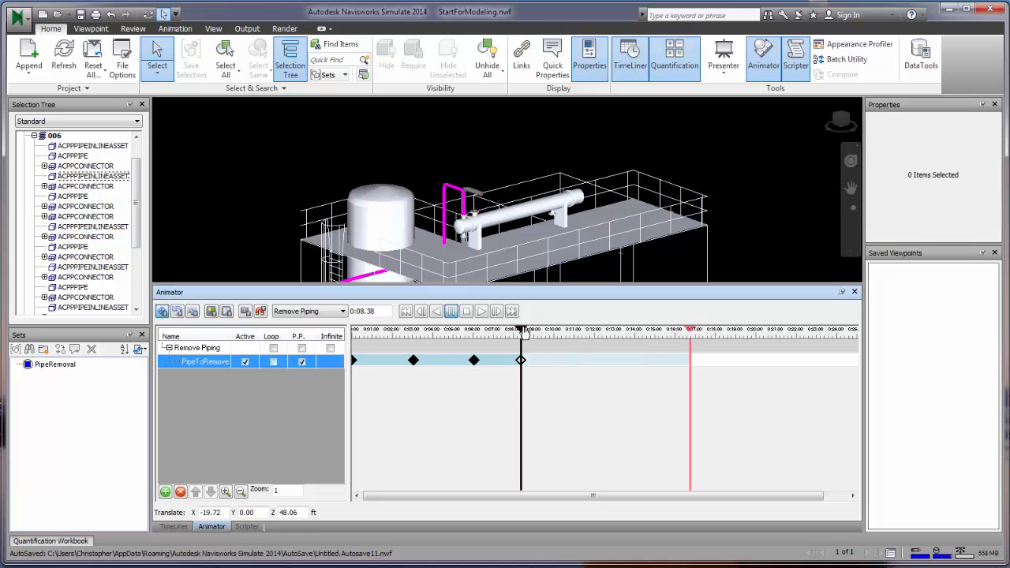
left_click(406, 312)
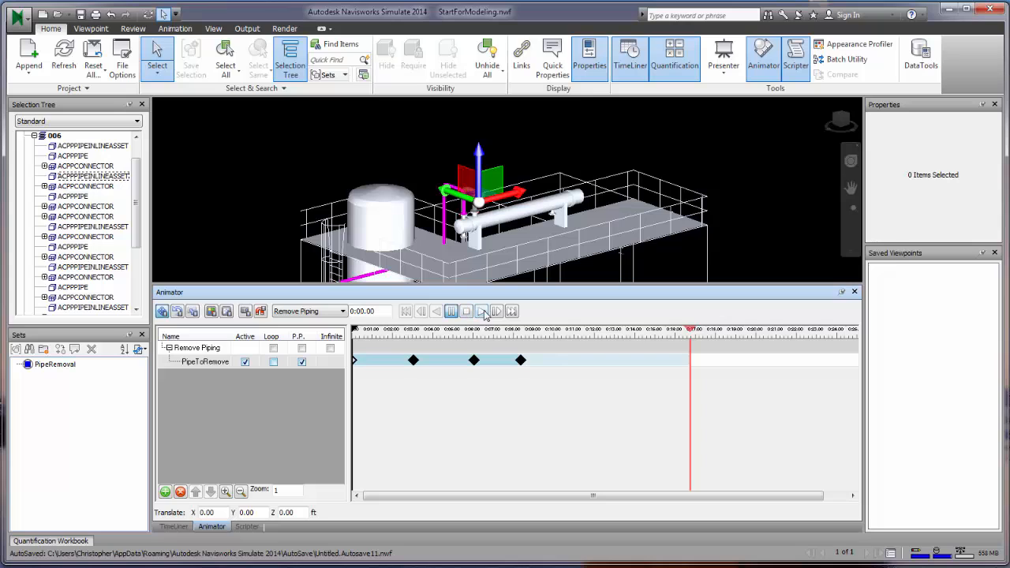
left_click(482, 311)
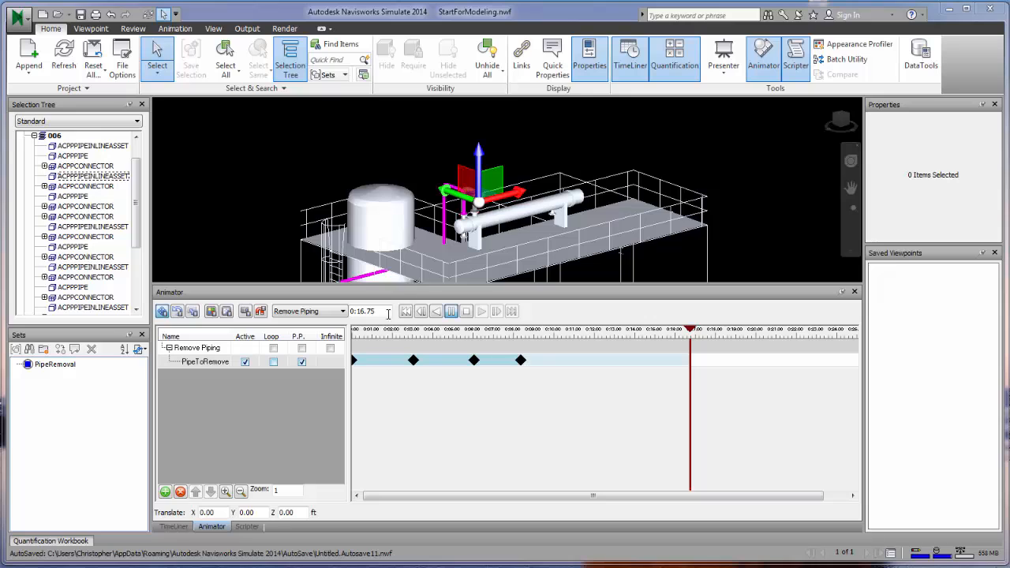
Add an animation set from the selected horizontal reboiler to the Remove Piping scene and name it Tank
right_click(199, 368)
right_click(187, 361)
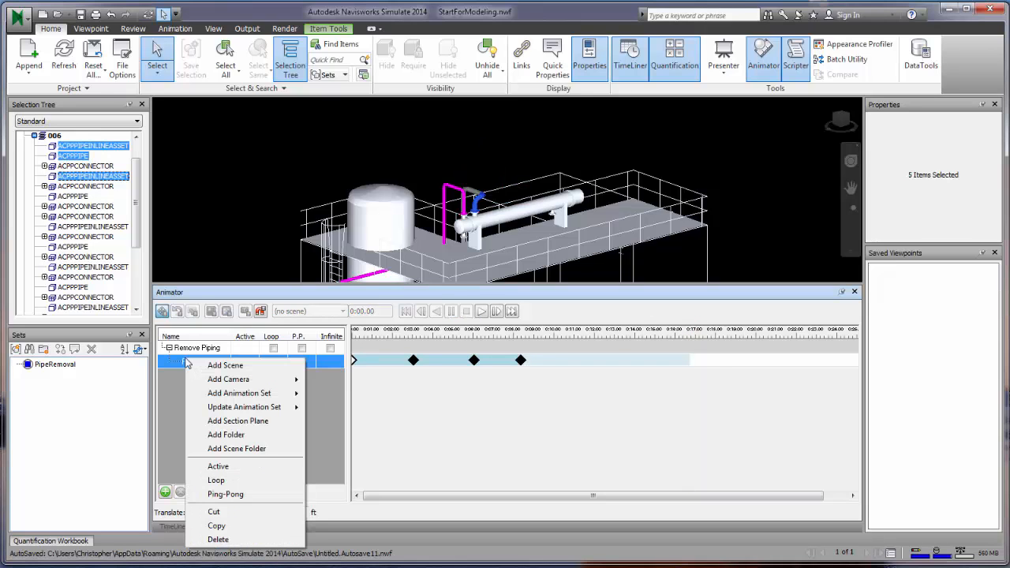
left_click(527, 163)
left_click(517, 212)
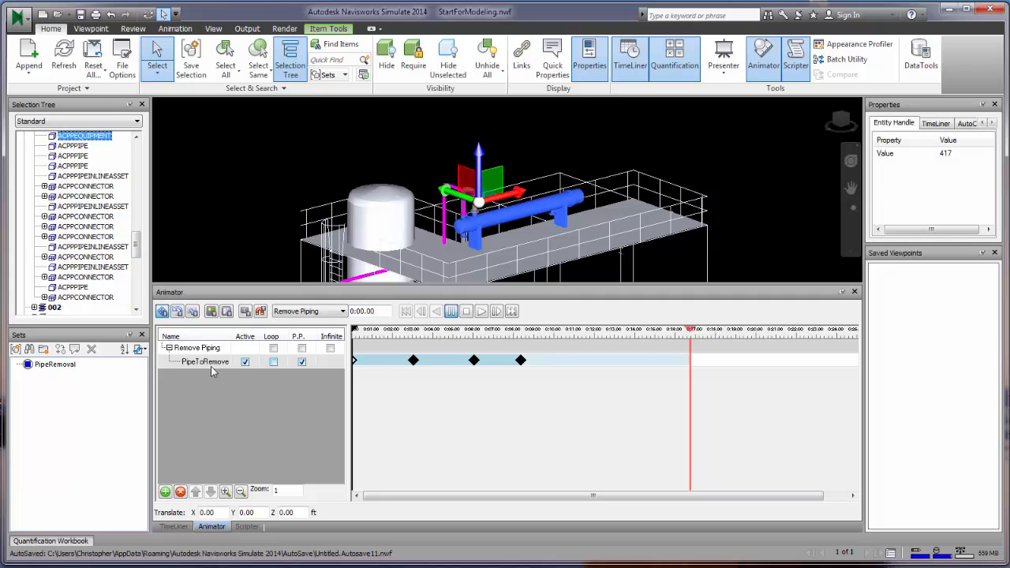
right_click(197, 349)
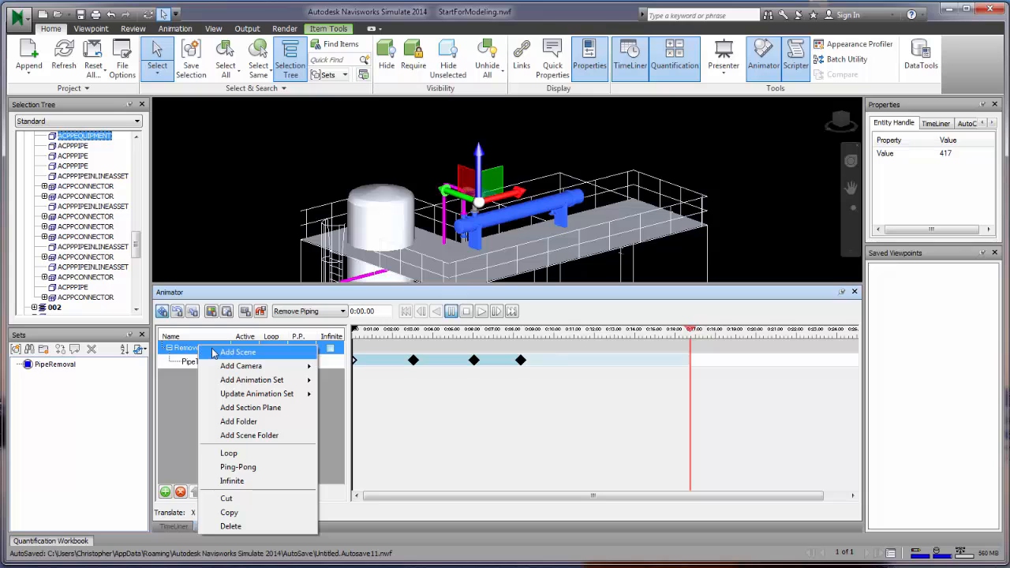
mouse_move(269, 380)
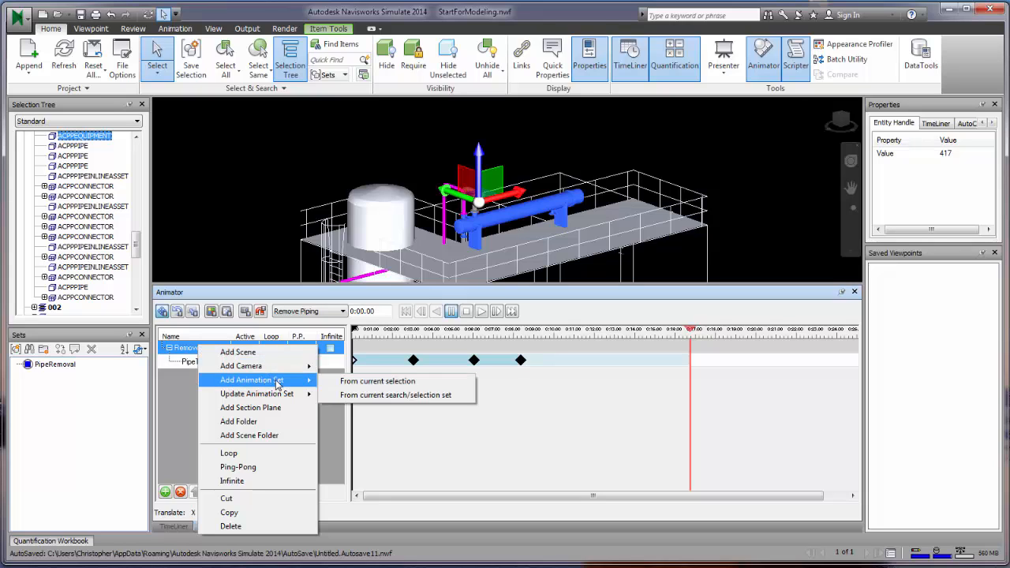
left_click(337, 382)
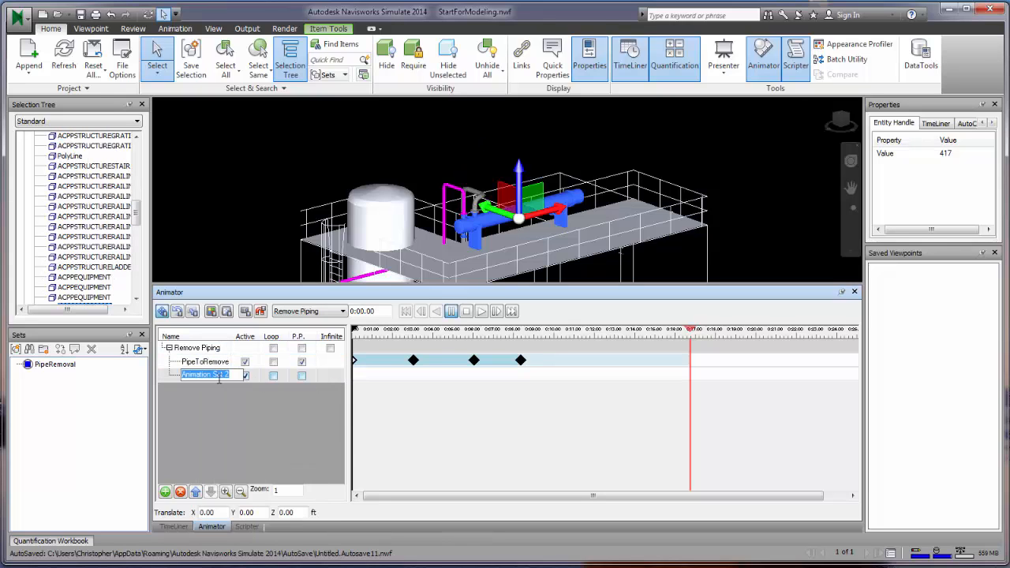
type("Tank")
key("Return")
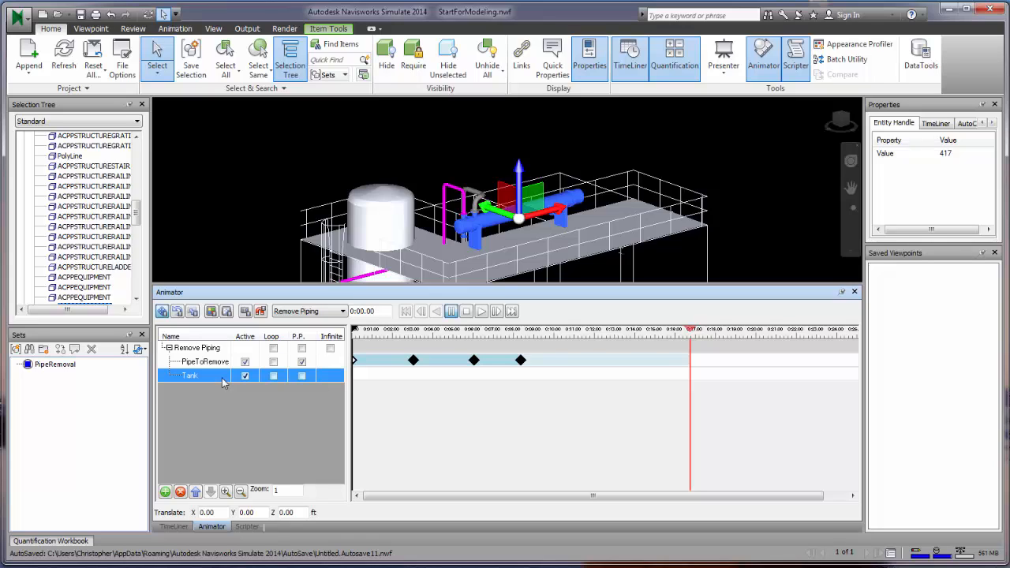
Capture a starting keyframe for the Tank animation set at about 0:01.84
left_click(188, 349)
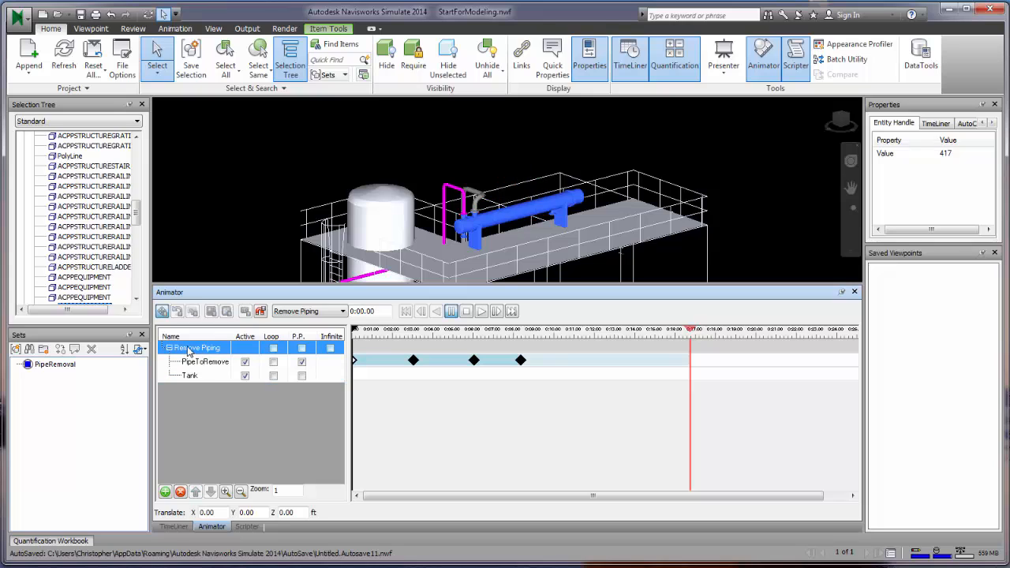
left_click(190, 376)
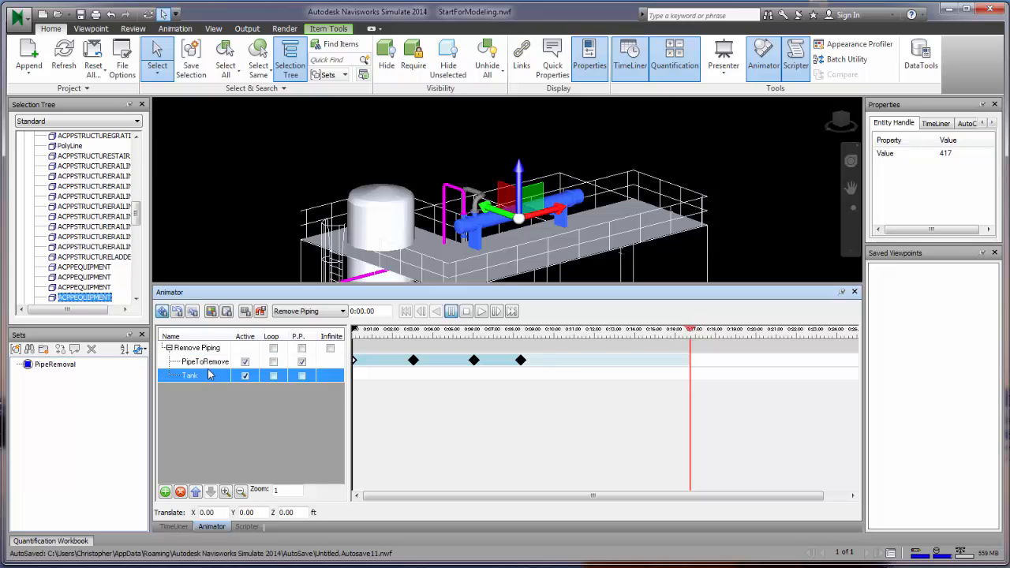
left_click(190, 376)
left_click(177, 388)
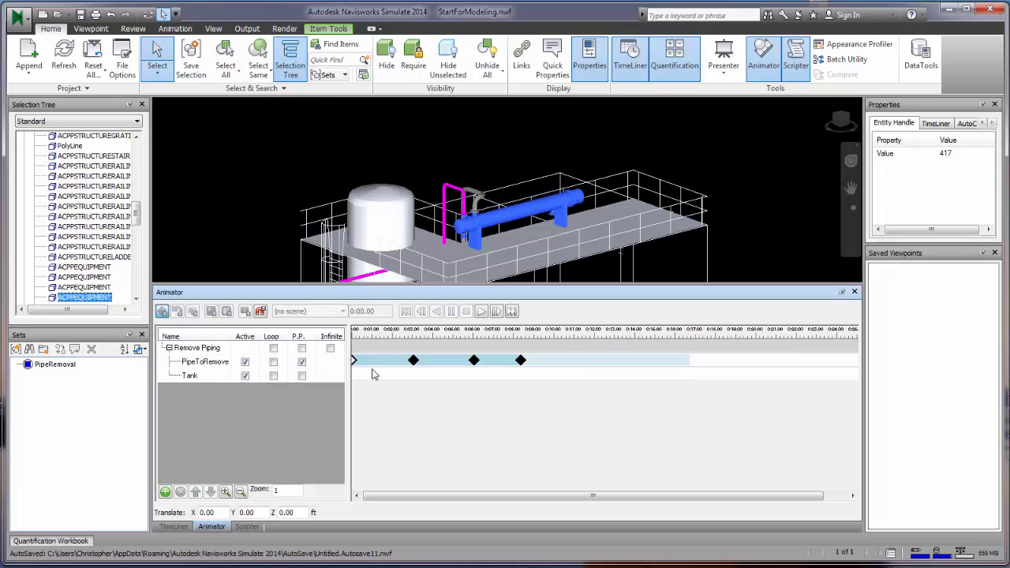
left_click(187, 376)
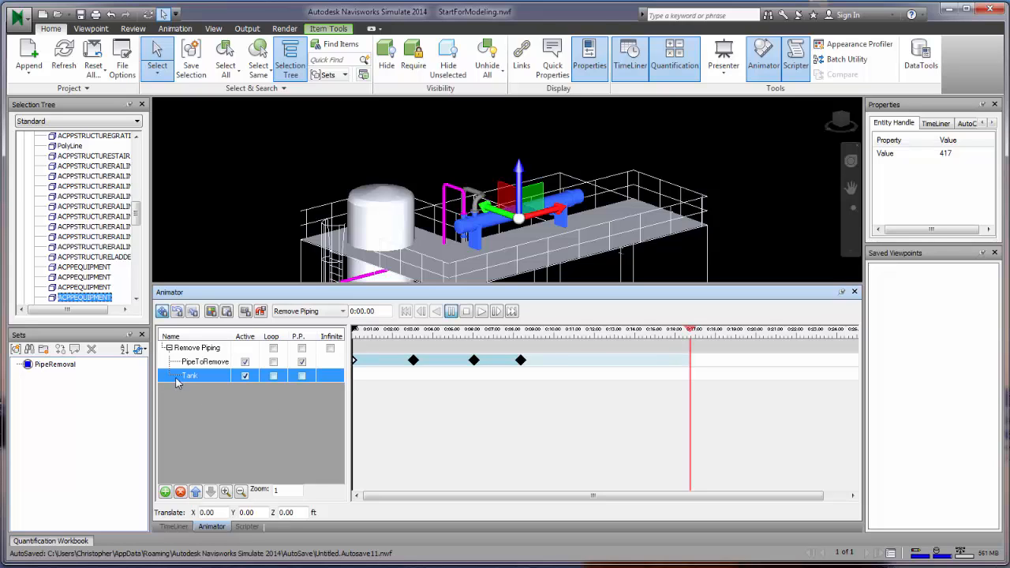
left_click_drag(356, 331, 387, 336)
left_click_drag(393, 335, 391, 338)
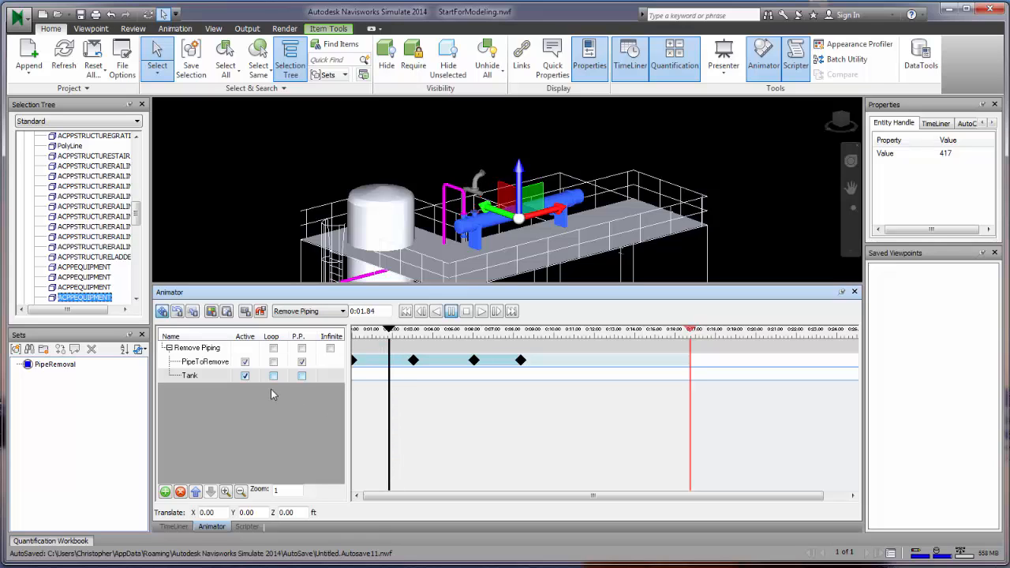
left_click(246, 311)
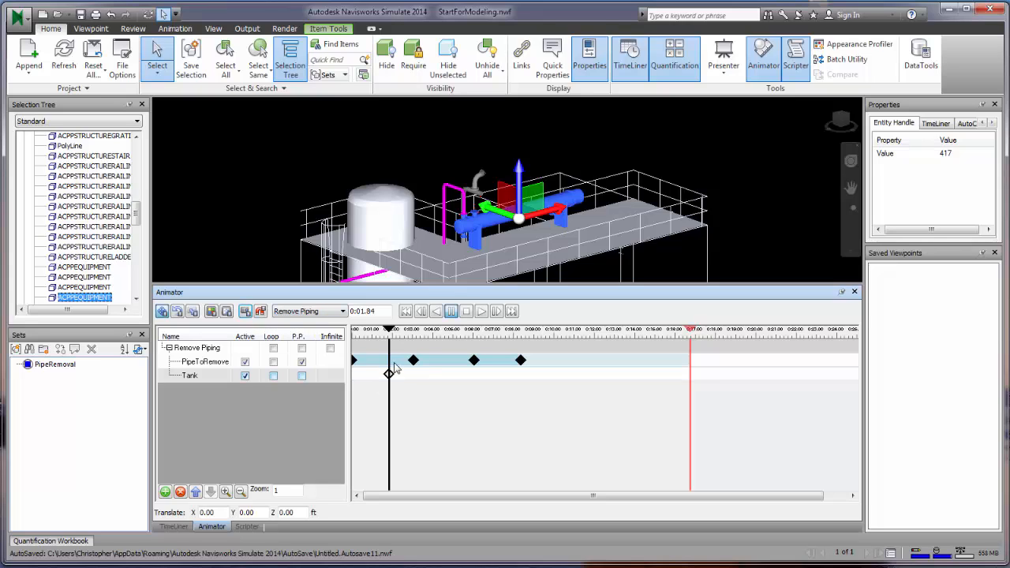
At about 0:05.25, raise the Tank set to a Z translation of about 13.36 ft and capture a keyframe
left_click_drag(521, 182, 525, 51)
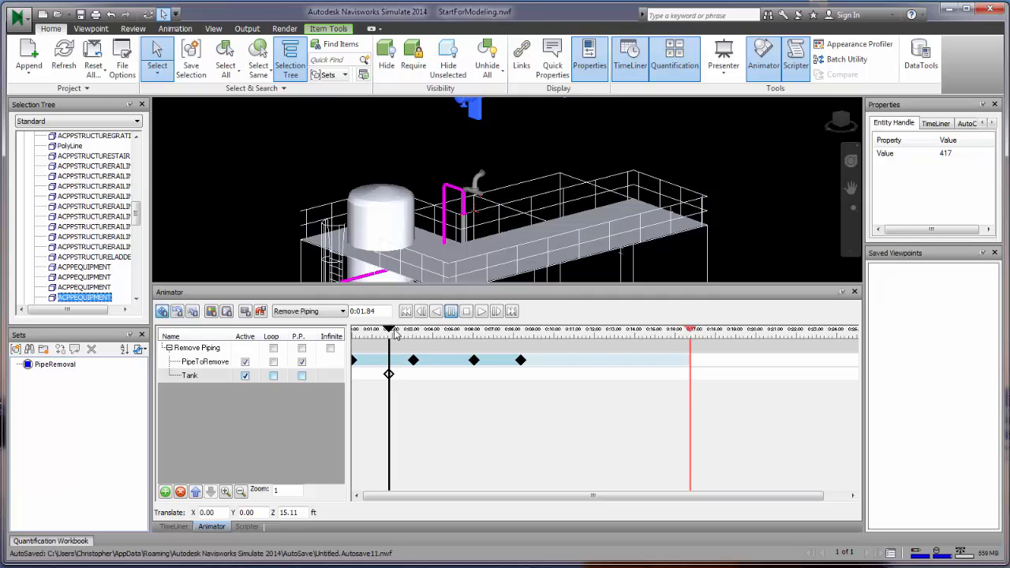
left_click_drag(396, 335, 458, 331)
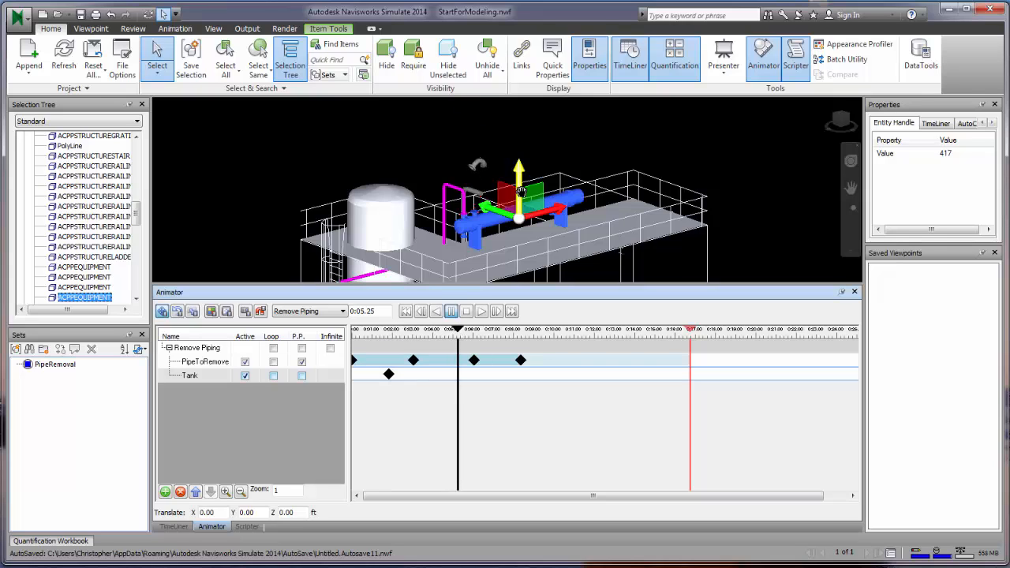
left_click_drag(521, 191, 521, 90)
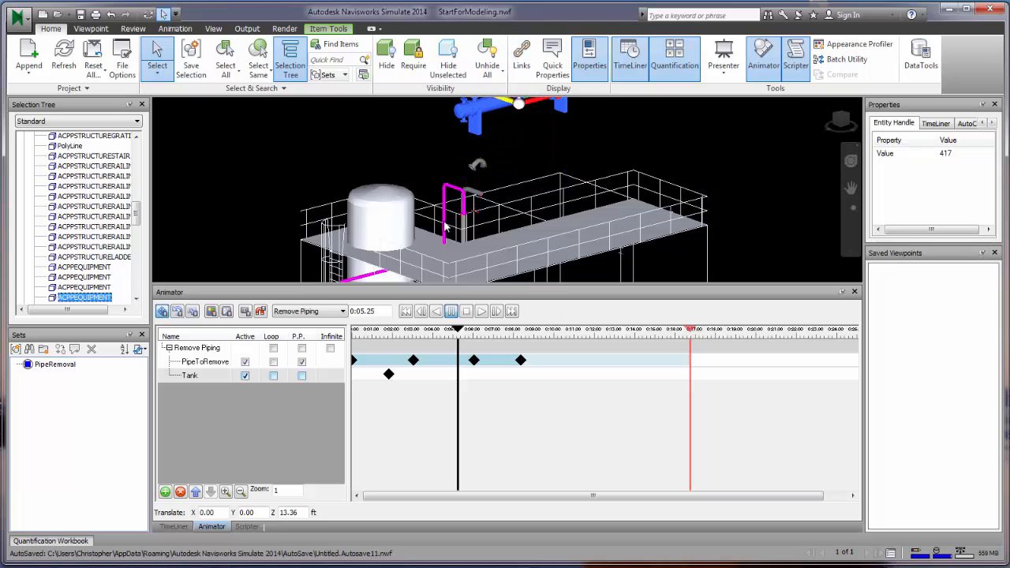
left_click(261, 312)
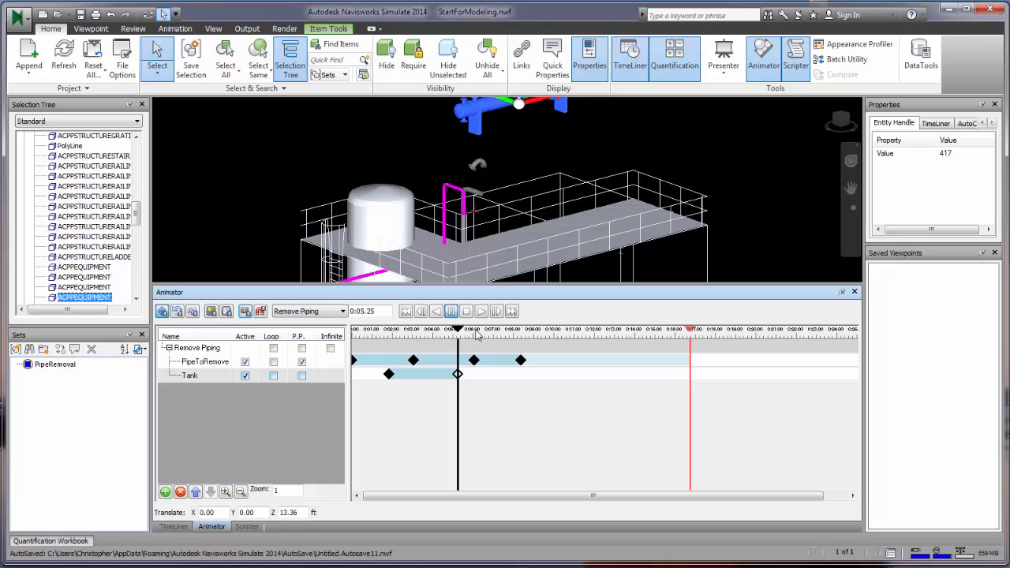
Play the Remove Piping scene through to check the combined pipe and tank motion, then clear the scene selection
left_click(481, 312)
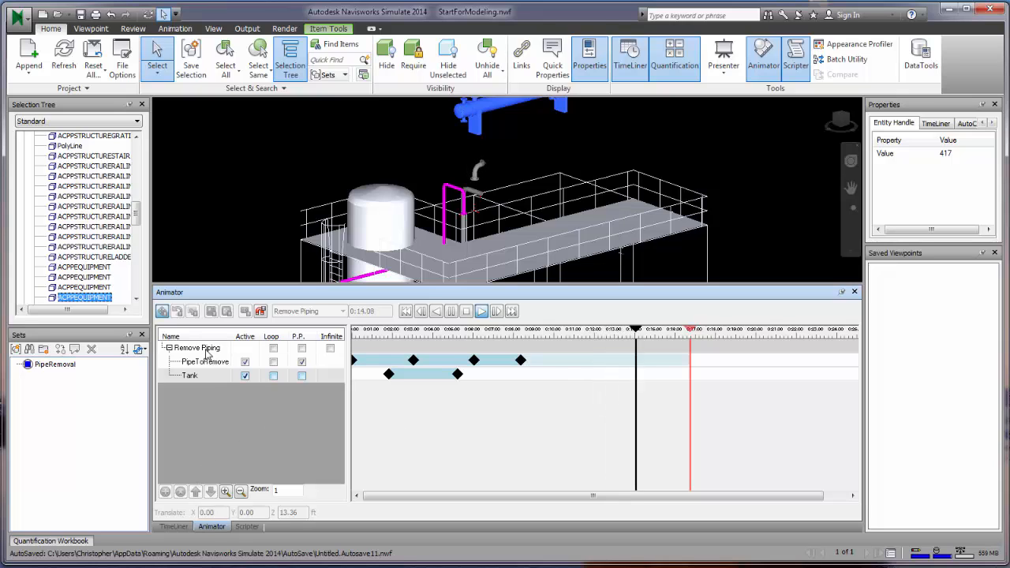
left_click(476, 315)
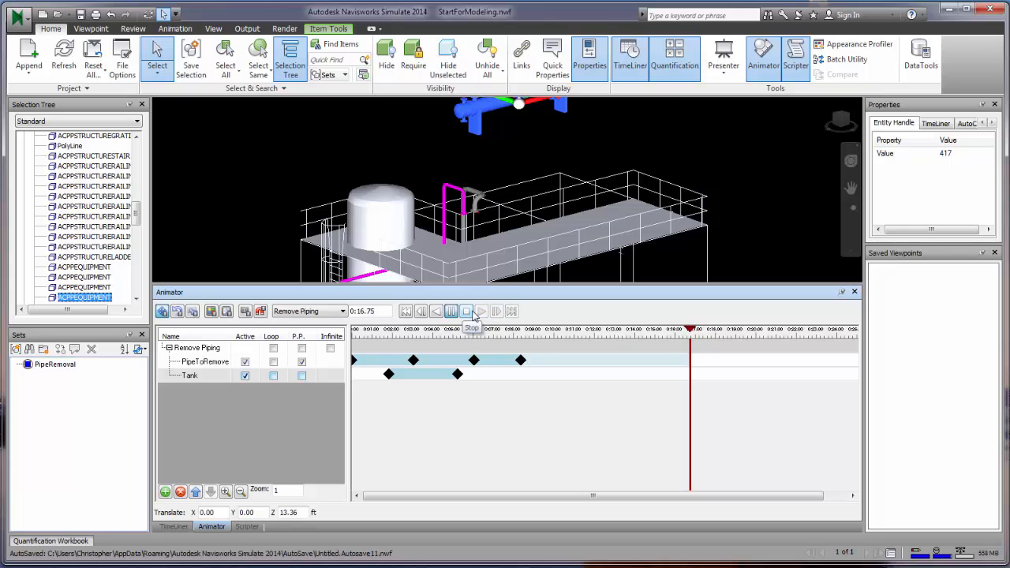
left_click(342, 312)
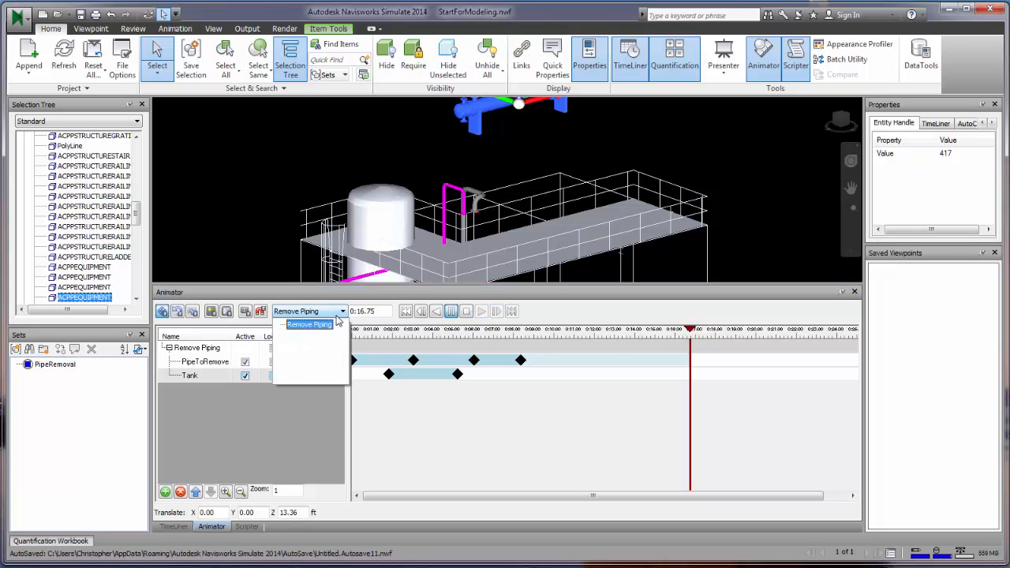
left_click(340, 320)
left_click(289, 421)
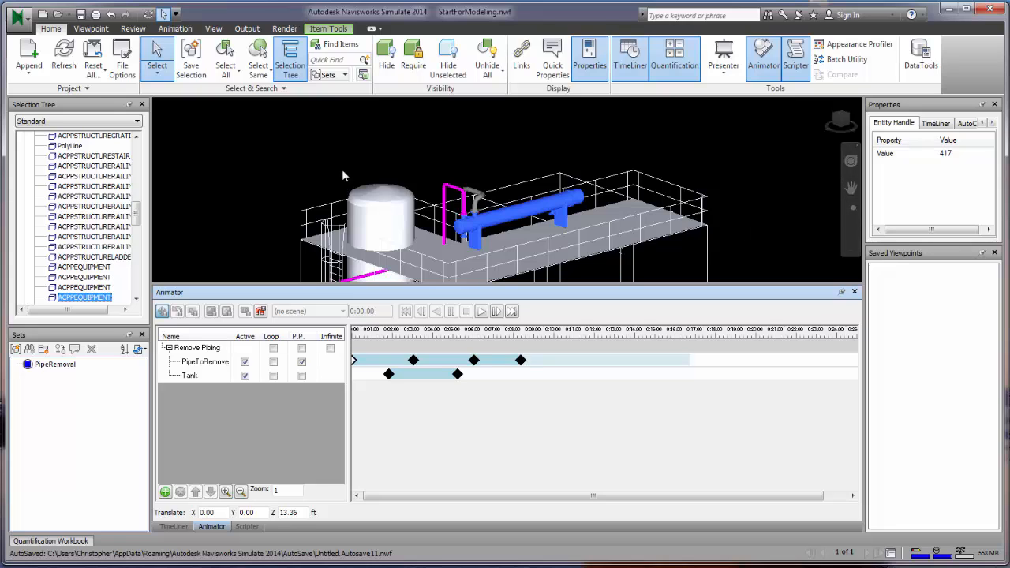
Assign the Remove Piping animation scene to the Remove Reboiler task in TimeLiner
left_click(174, 527)
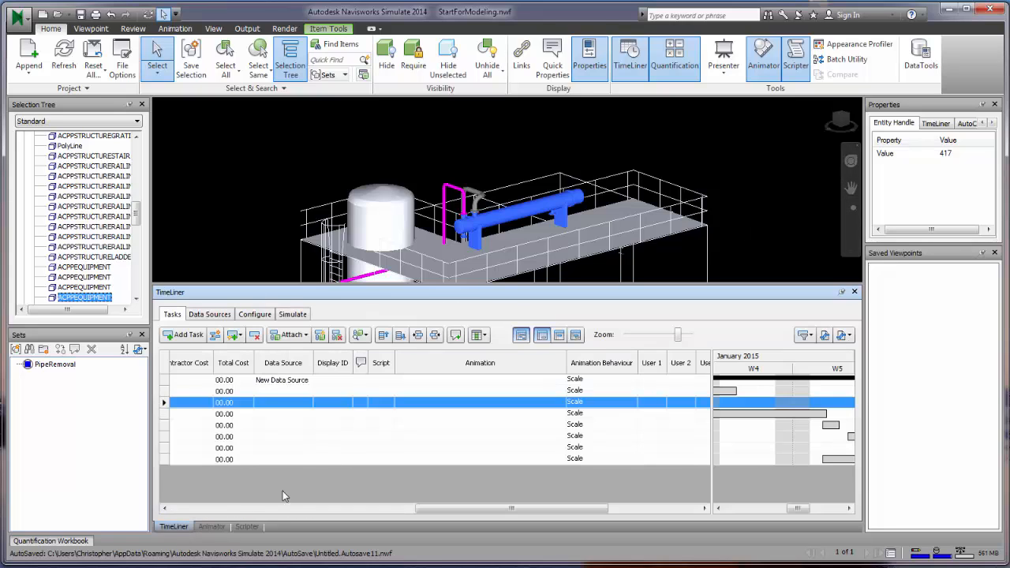
left_click(545, 407)
left_click(542, 406)
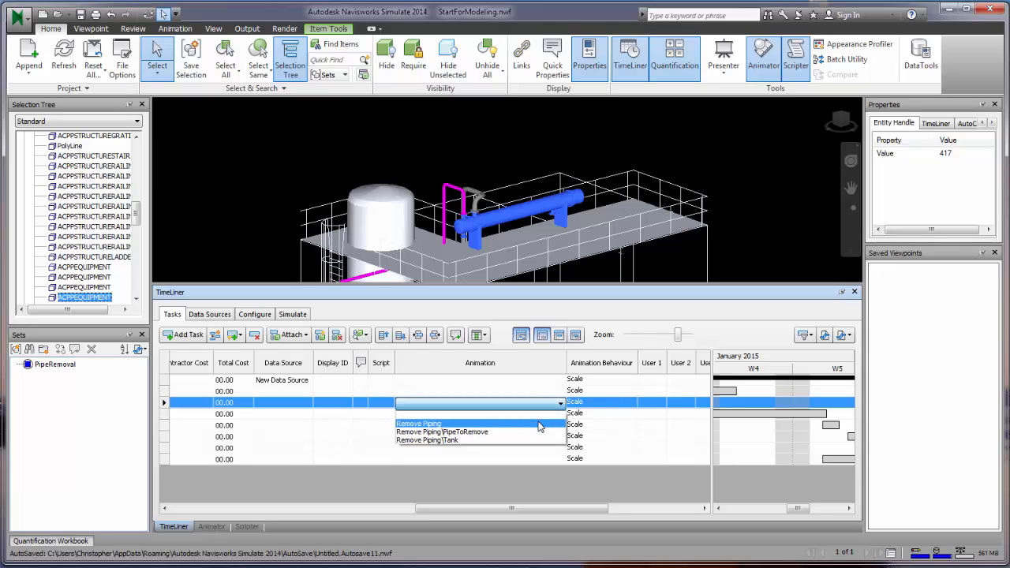
left_click(469, 431)
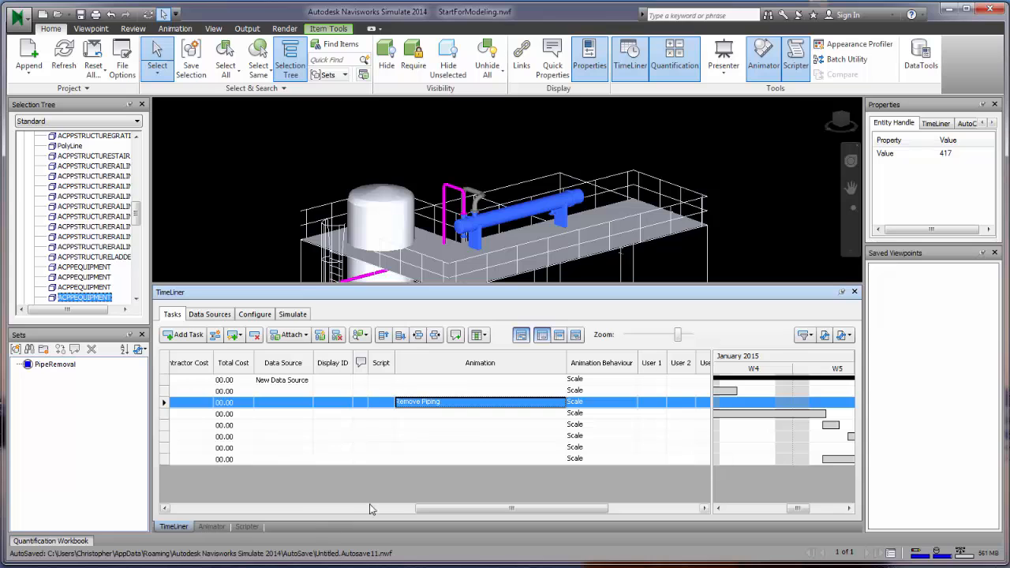
left_click_drag(440, 511, 197, 511)
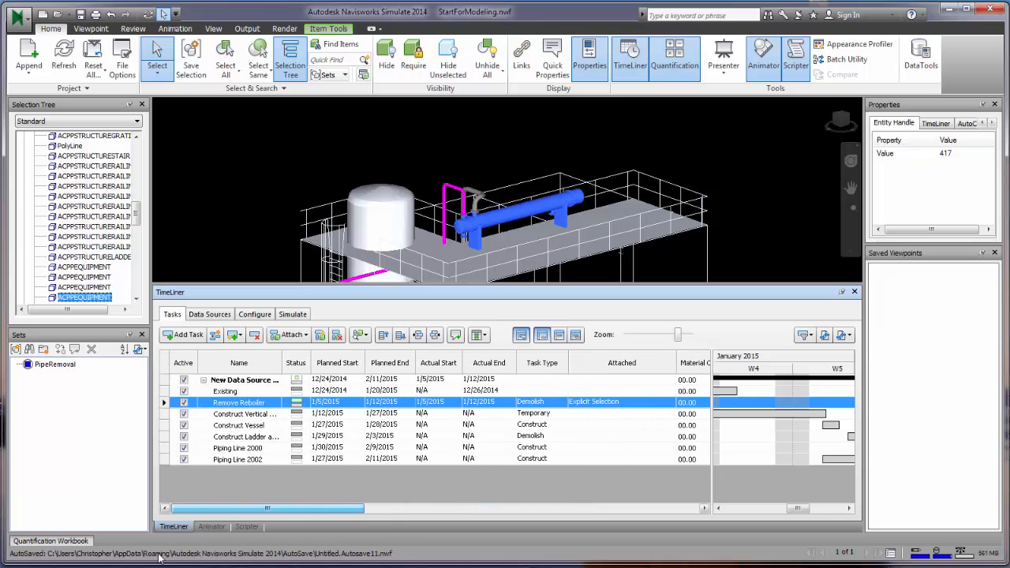
Zoom in on the reboiler and examine which items appear at the start of the TimeLiner simulation
left_click(566, 166)
scroll(498, 187, "up", 5)
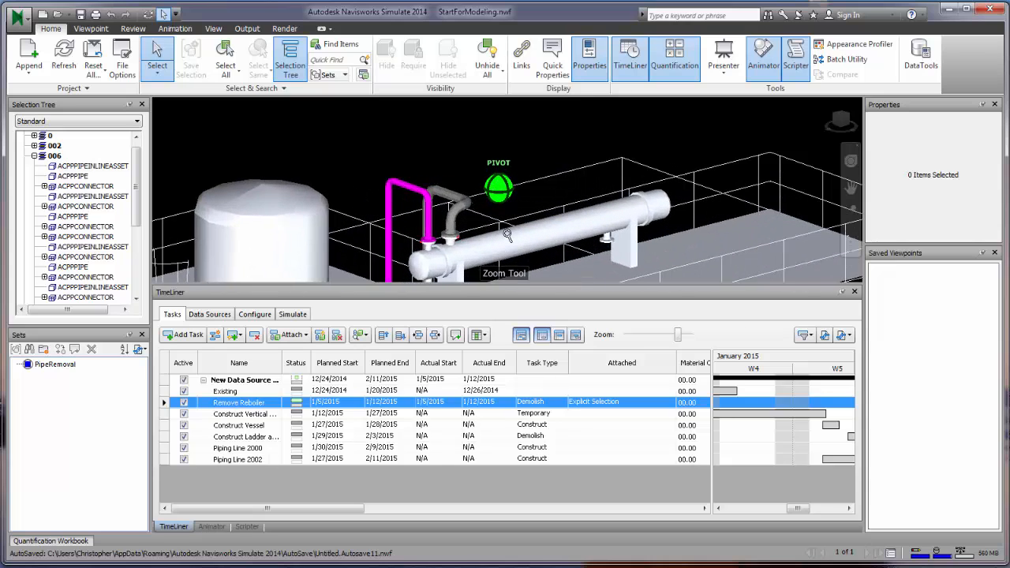
scroll(507, 236, "down", 2)
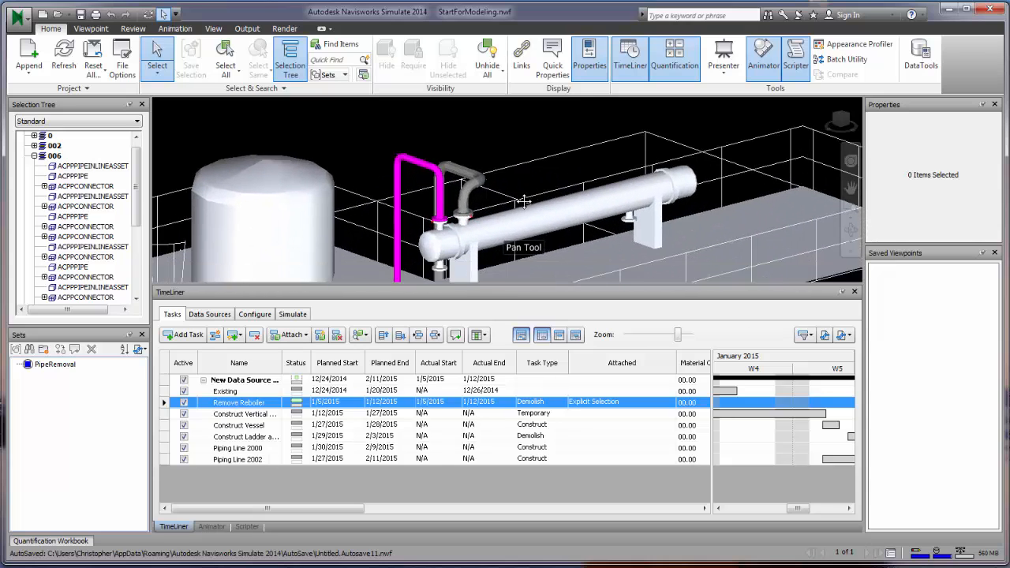
left_click(293, 314)
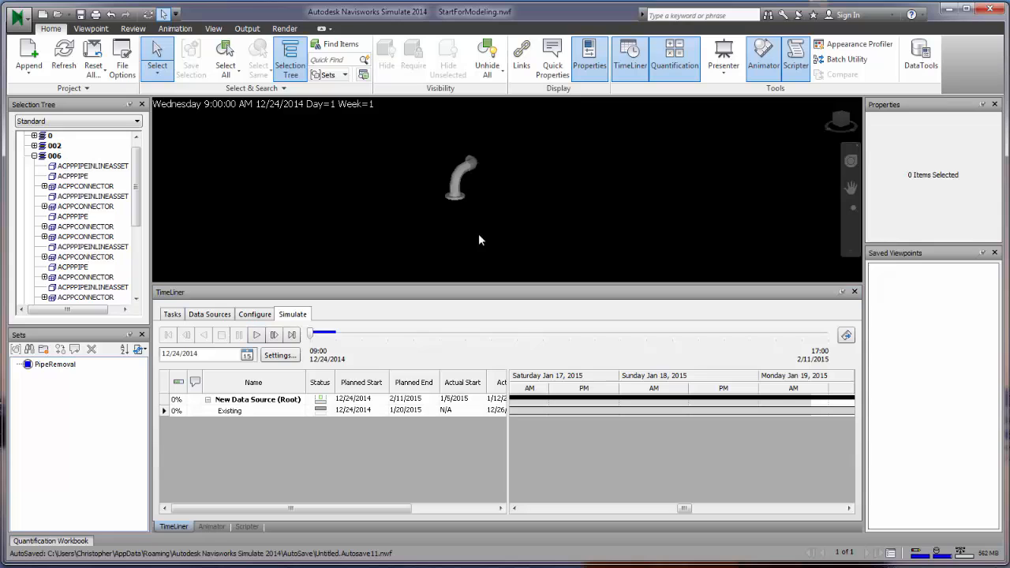
Append the horizontal reboiler to the selection attached to the Remove Reboiler task
left_click(175, 315)
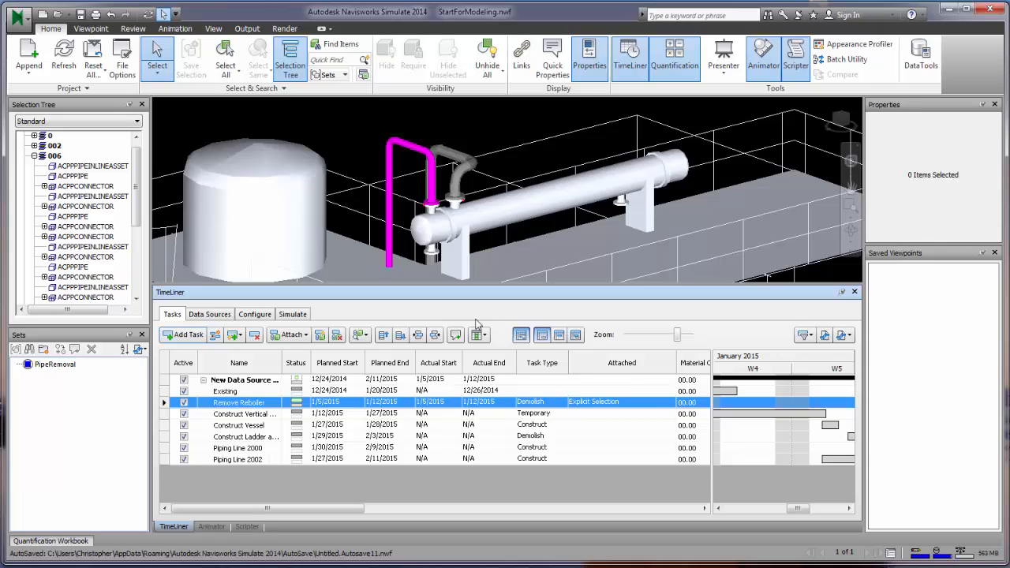
left_click(507, 209)
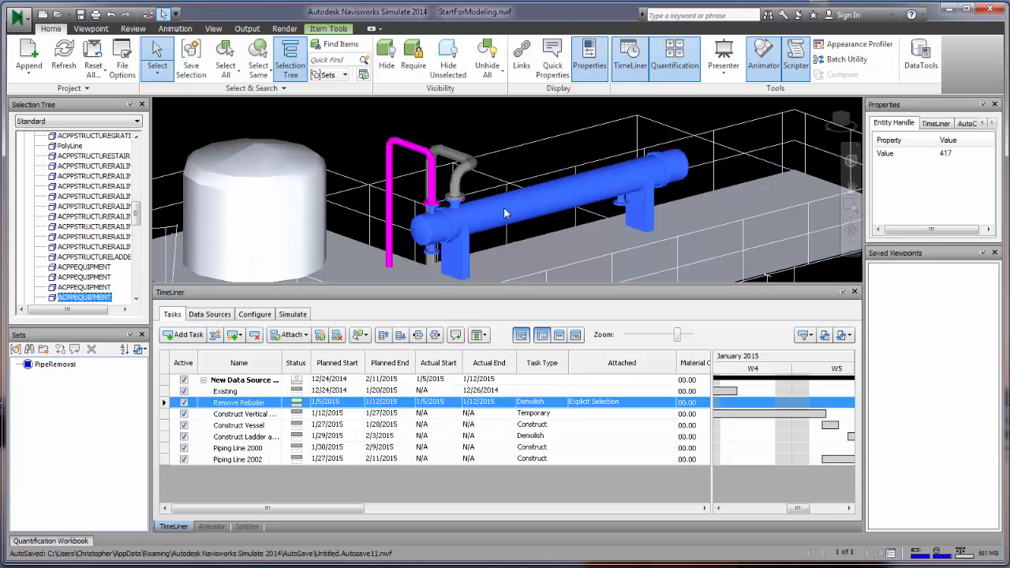
right_click(458, 403)
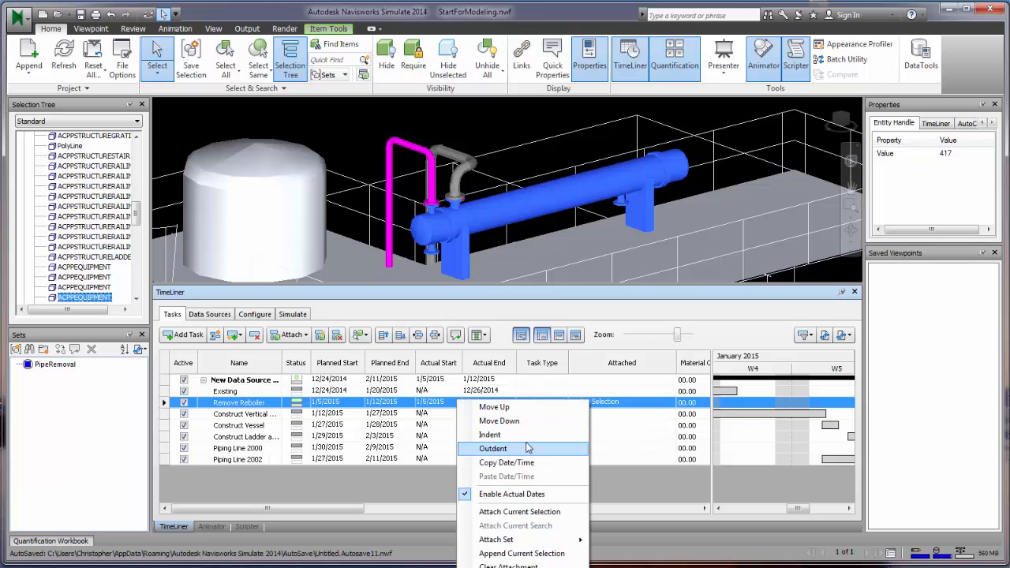
left_click(545, 554)
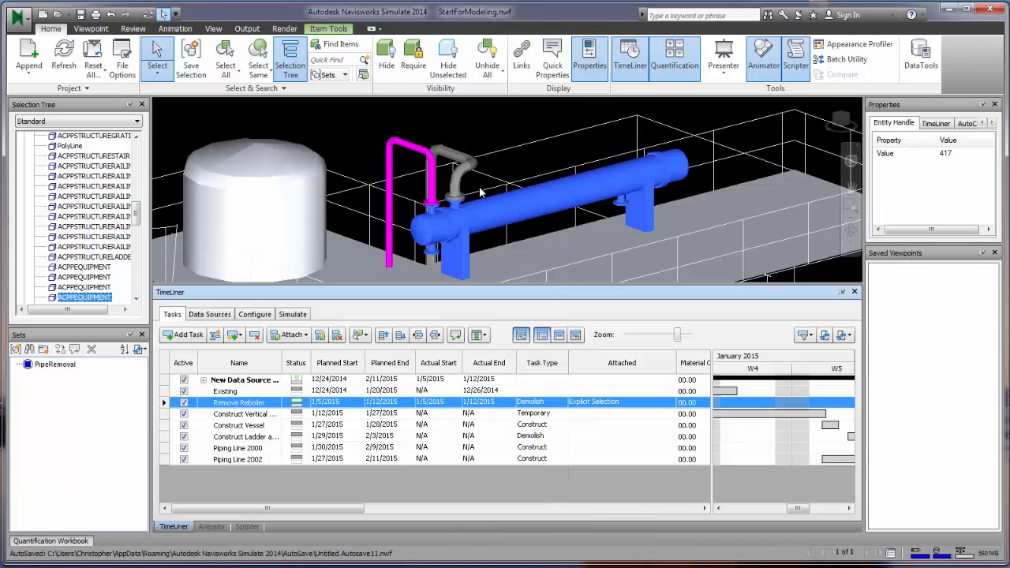
Clear the selection, play the TimeLiner simulation to review the reboiler removal, and stop the playback
left_click(537, 154)
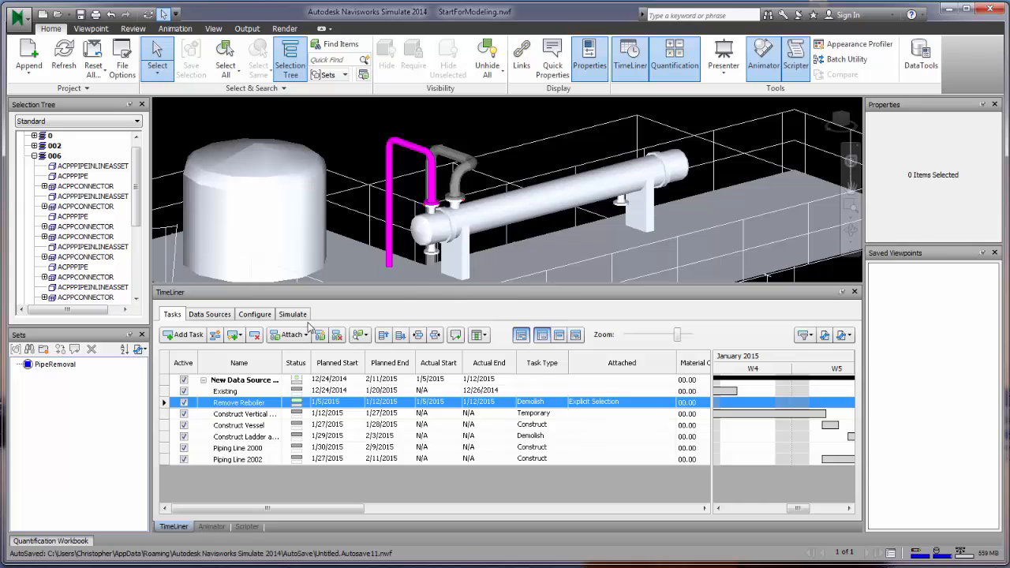
left_click(292, 314)
left_click(257, 336)
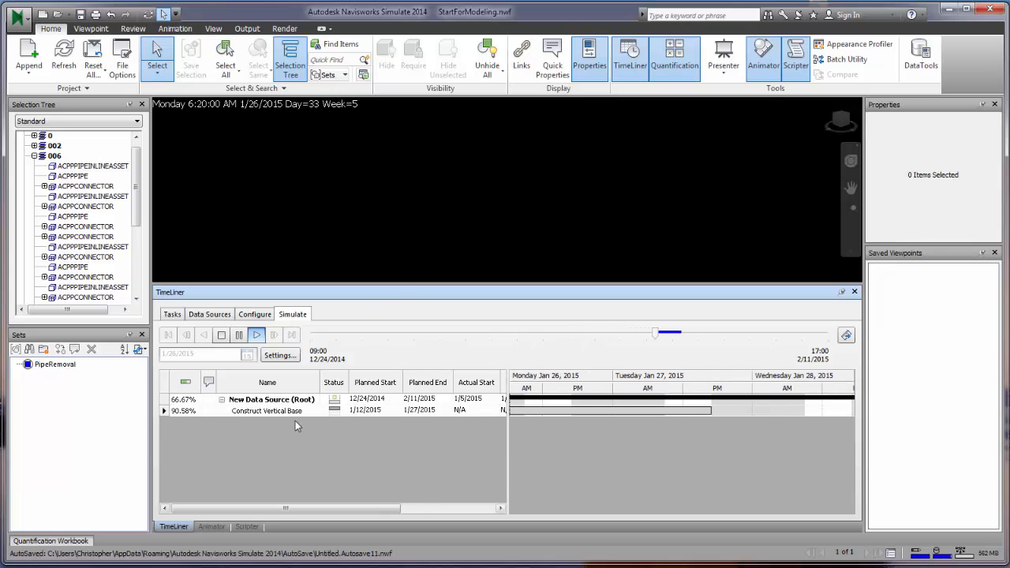
left_click(221, 335)
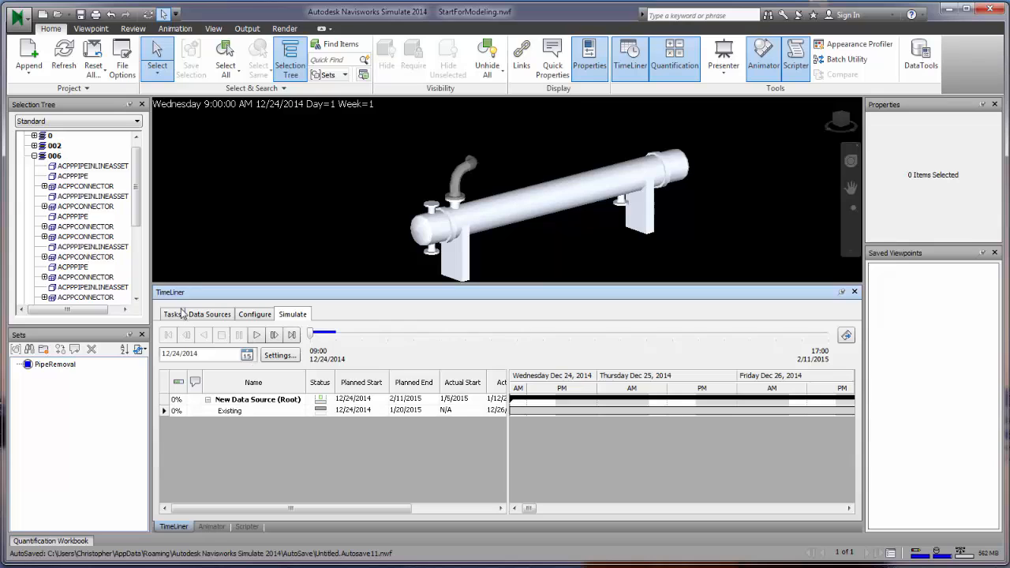
Set the Demolish task type's start appearance to Green and its end appearance to Red in the TimeLiner configuration
left_click(239, 317)
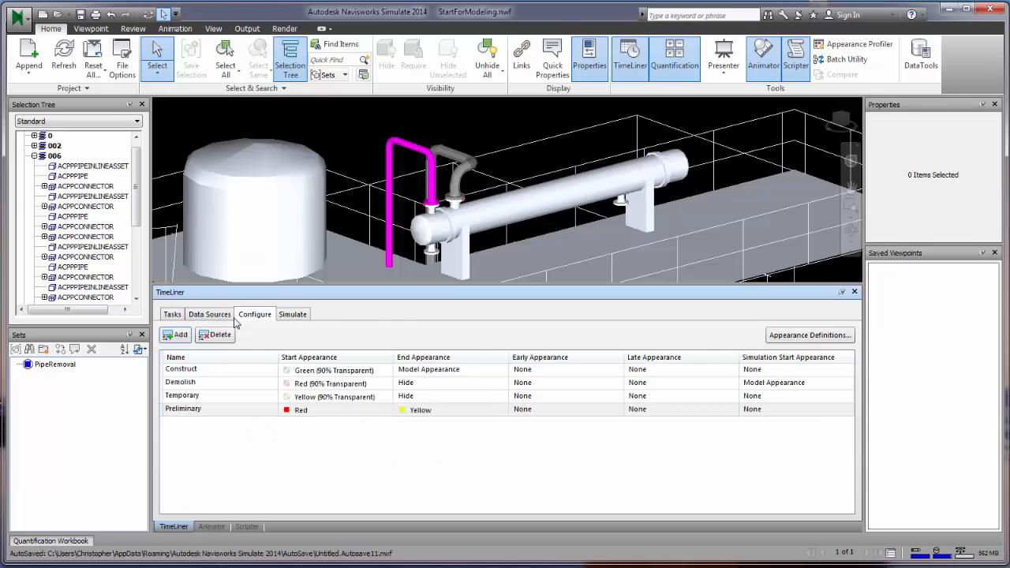
left_click(253, 386)
left_click(470, 382)
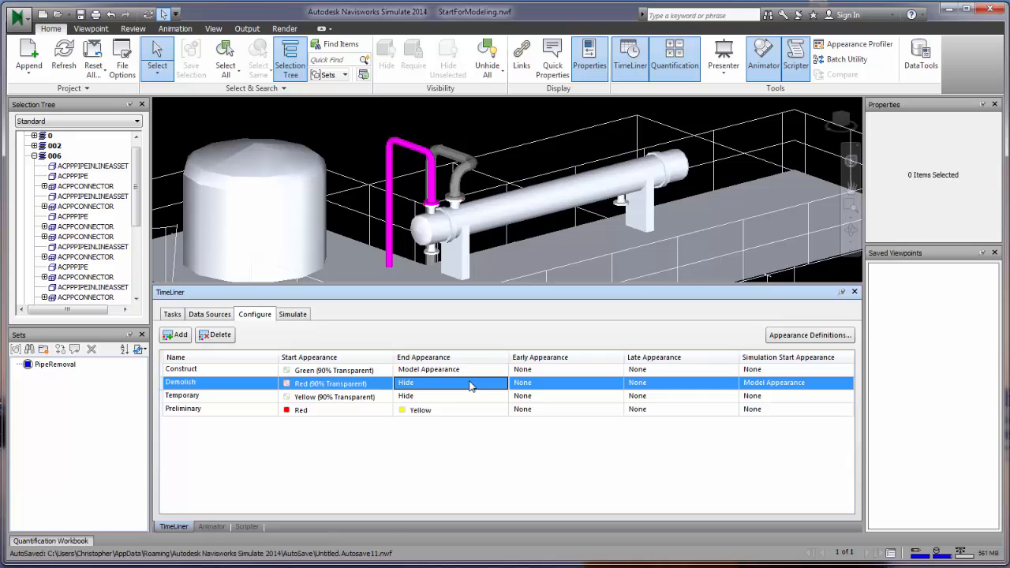
left_click(384, 386)
left_click(384, 386)
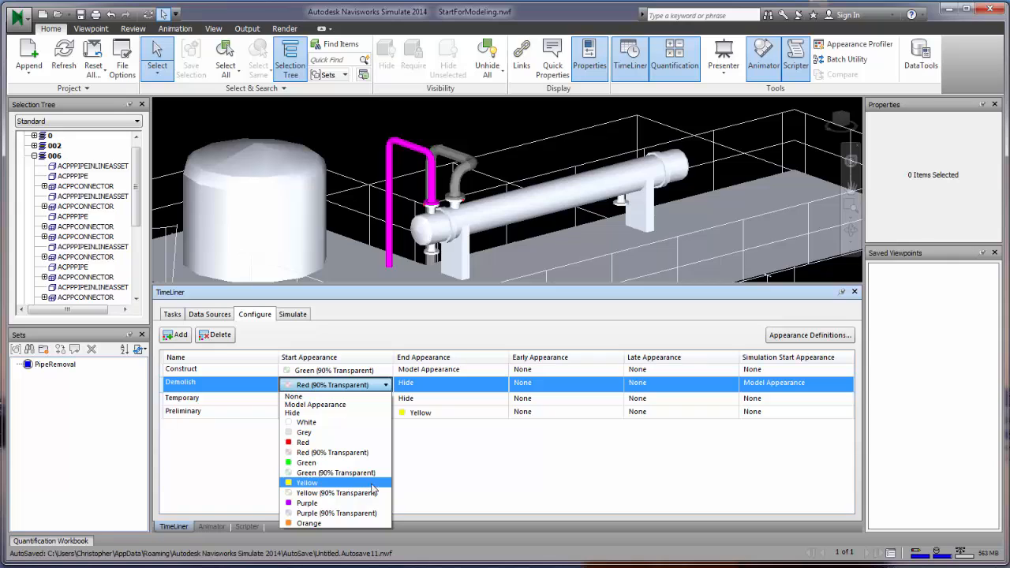
left_click(371, 463)
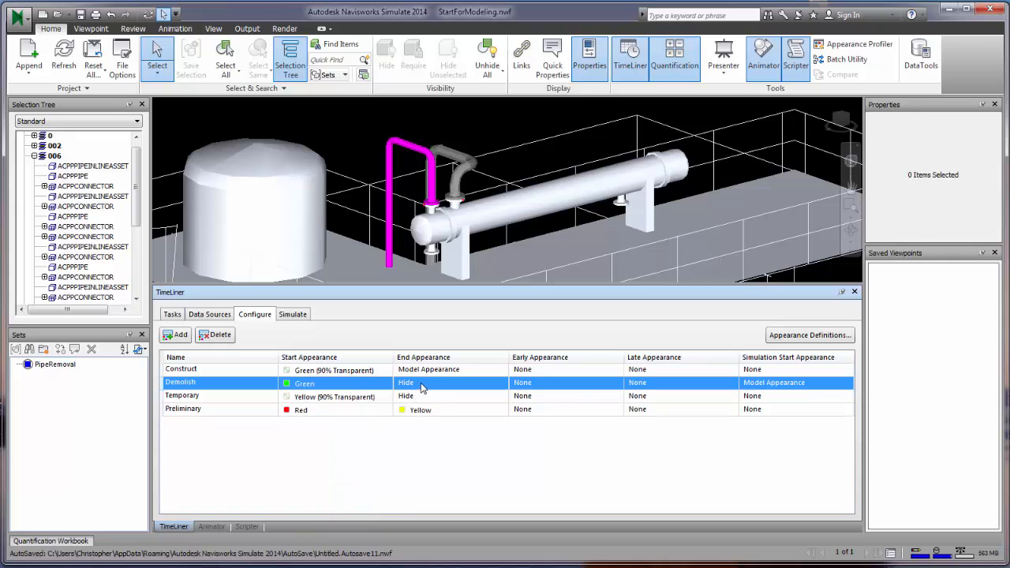
left_click(422, 387)
left_click(430, 385)
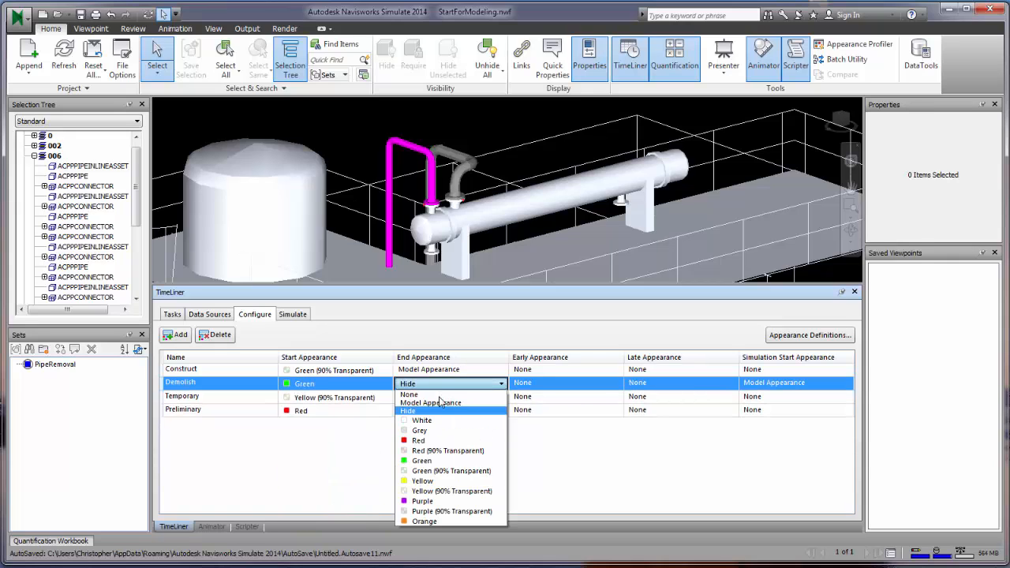
left_click(439, 442)
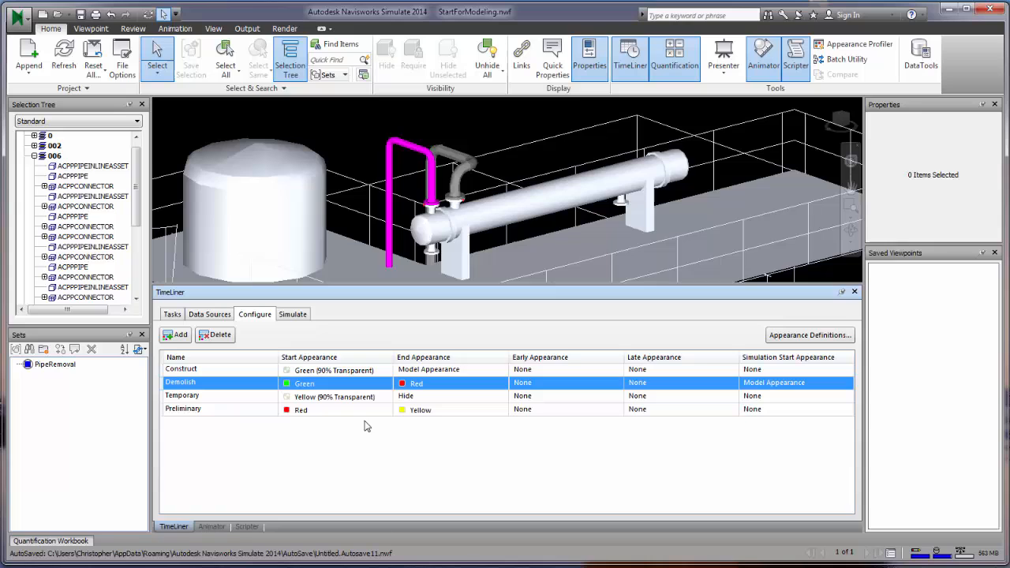
Play the TimeLiner simulation to review the Demolish appearance colours on the reboiler, and stop the playback
left_click(291, 315)
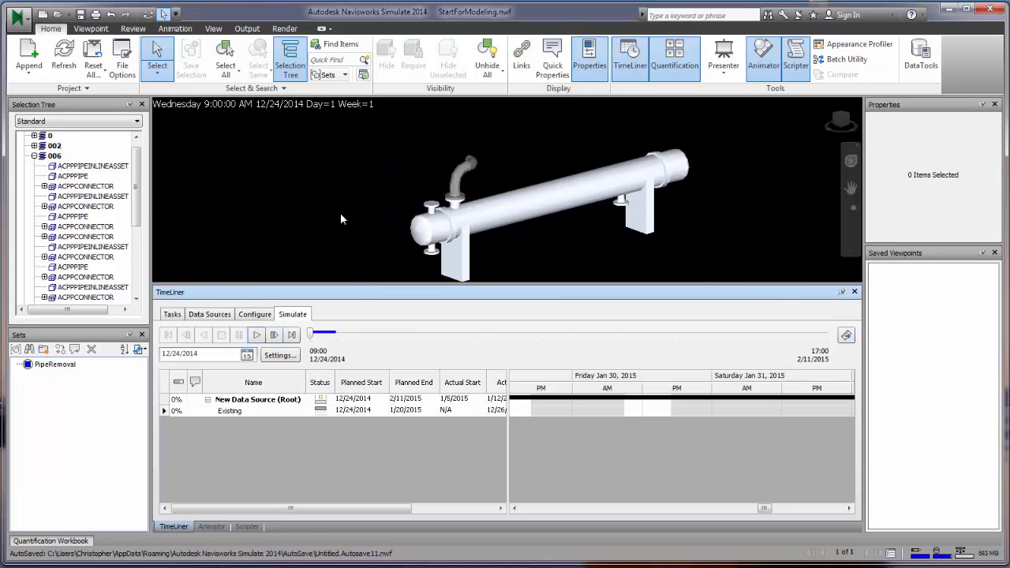
left_click(259, 336)
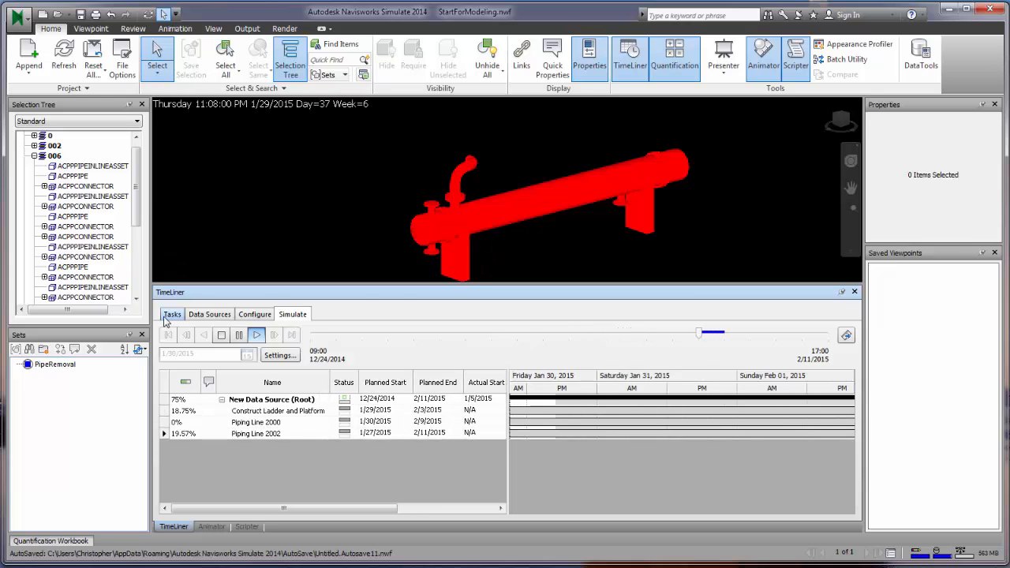
left_click(220, 334)
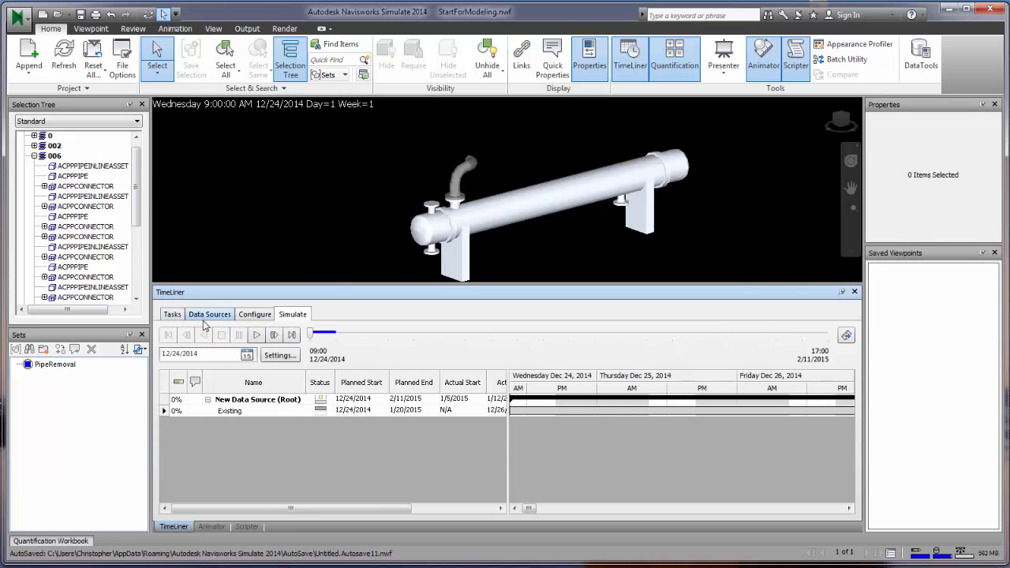
Return to the task list and add a saved viewpoints animation named "Looking In Model"
left_click(172, 314)
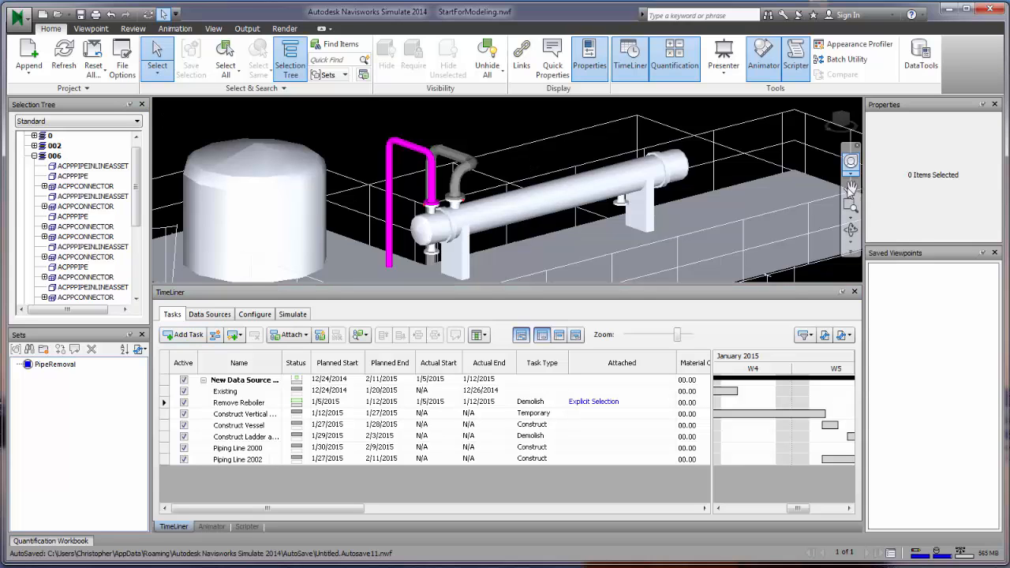
scroll(553, 172, "down", 5)
scroll(552, 172, "down", 2)
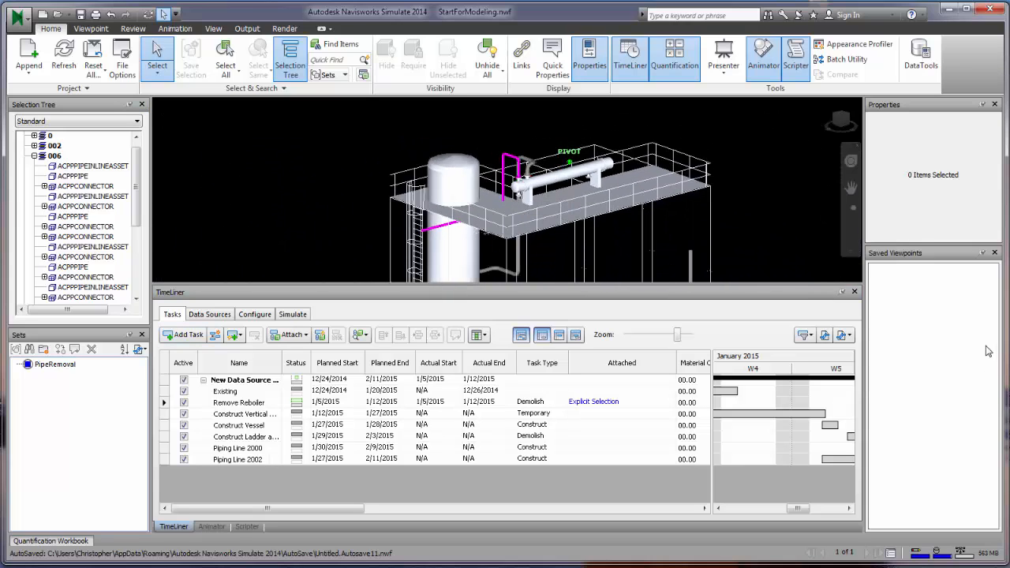
right_click(892, 285)
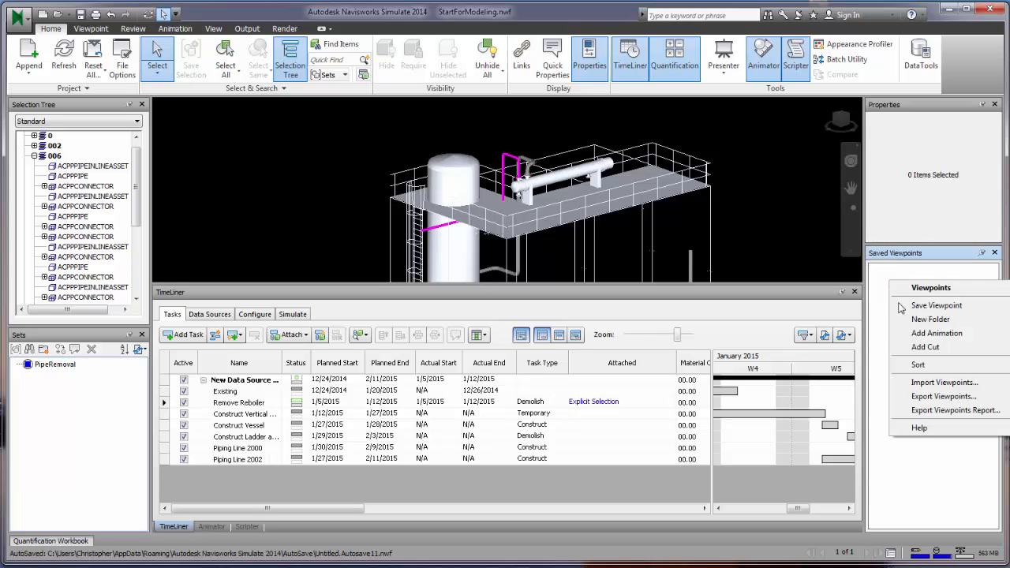
left_click(918, 335)
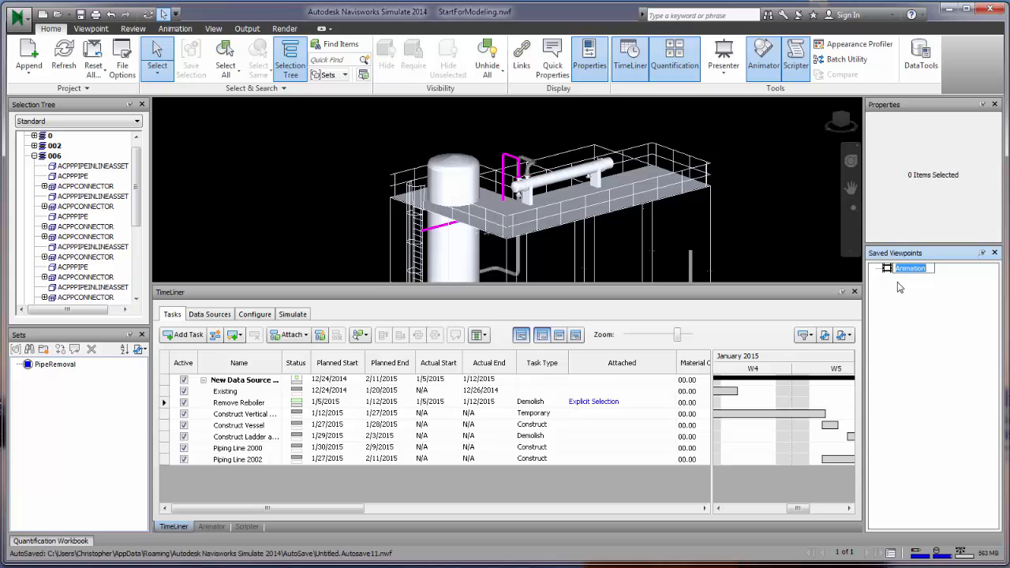
type("Looking In Model")
key("Return")
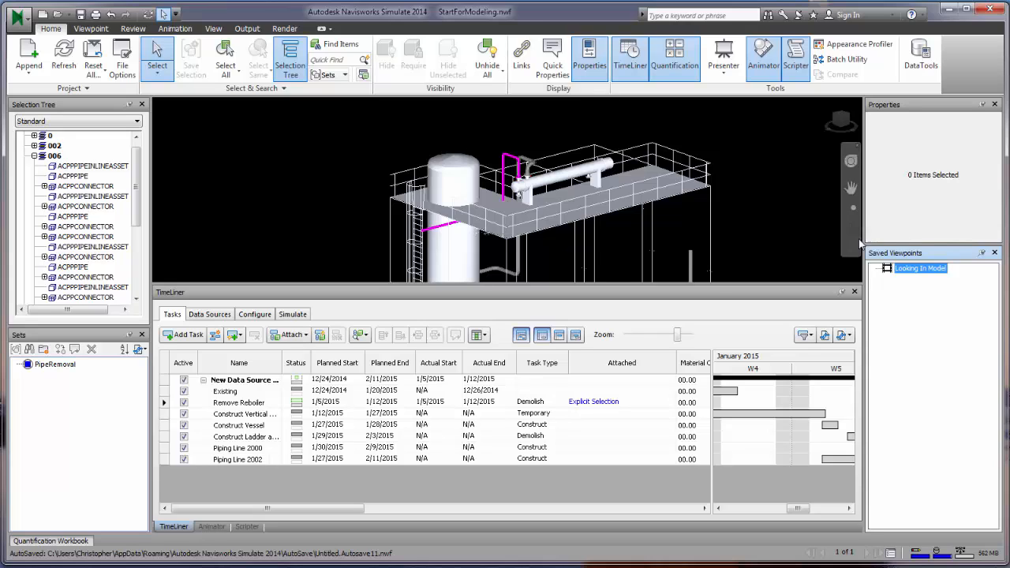
Save the overall view of the vessel and platform as the first viewpoint in the Looking In Model animation
right_click(911, 273)
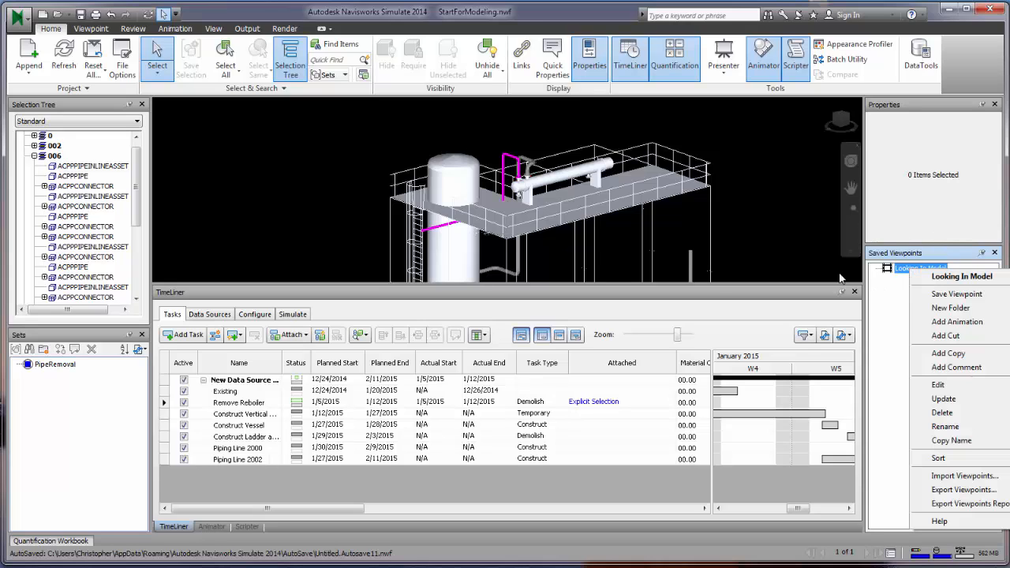
left_click(65, 30)
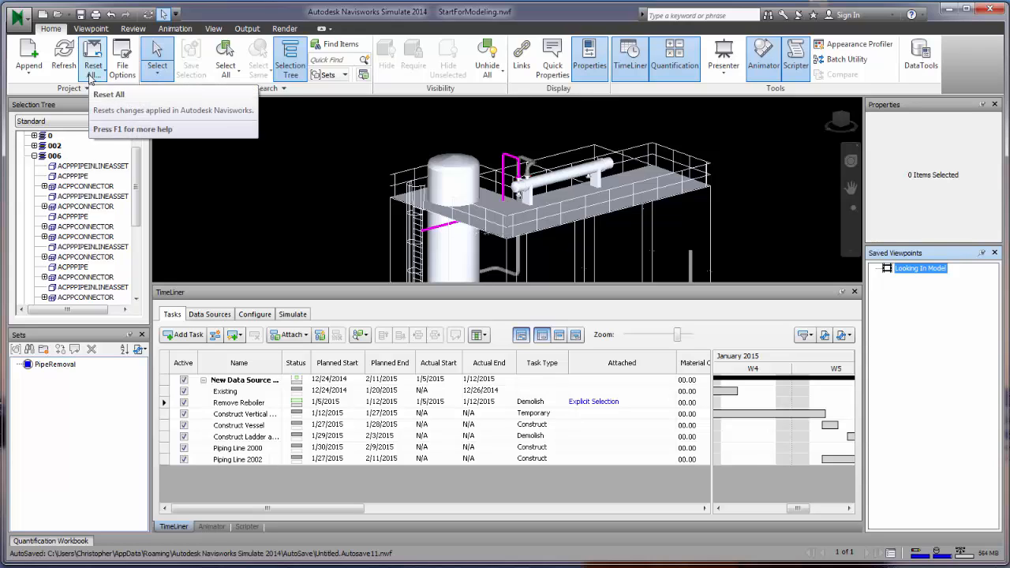
left_click(88, 50)
left_click(91, 29)
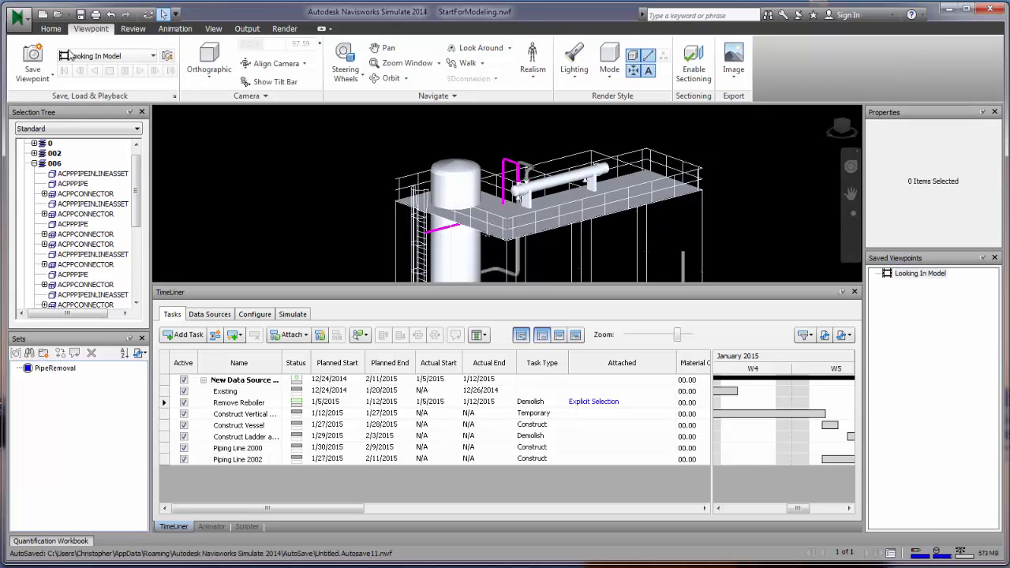
left_click(32, 54)
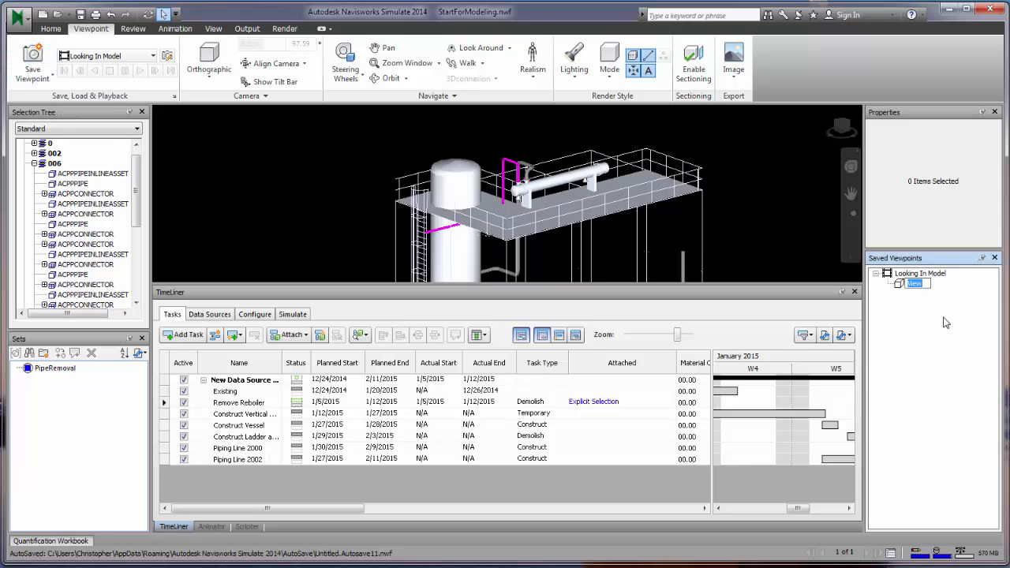
Save a close-up view of the vessel top and reboiler and move it into the Looking In Model animation
left_click(442, 207)
scroll(460, 182, "up", 5)
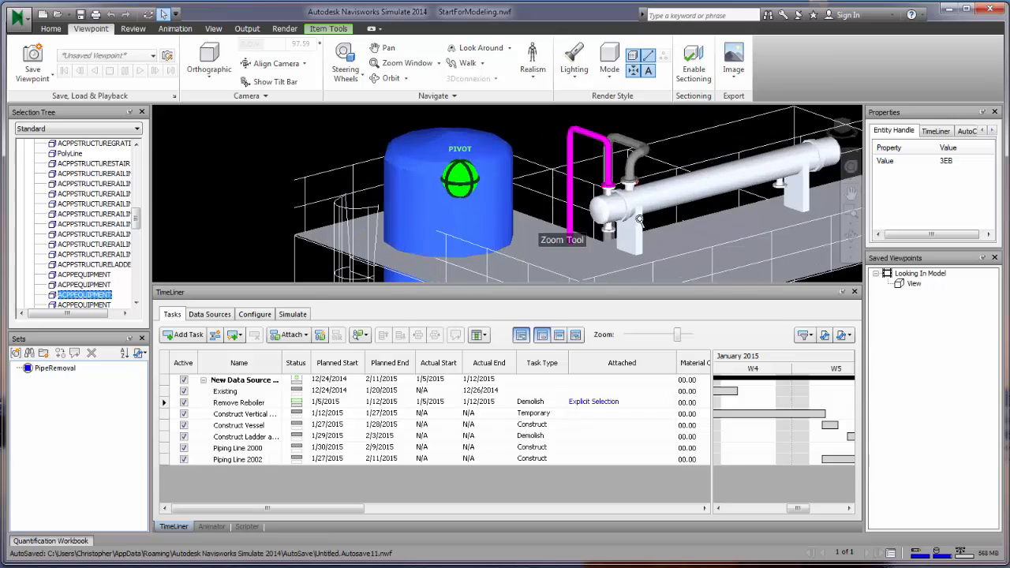
left_click(33, 62)
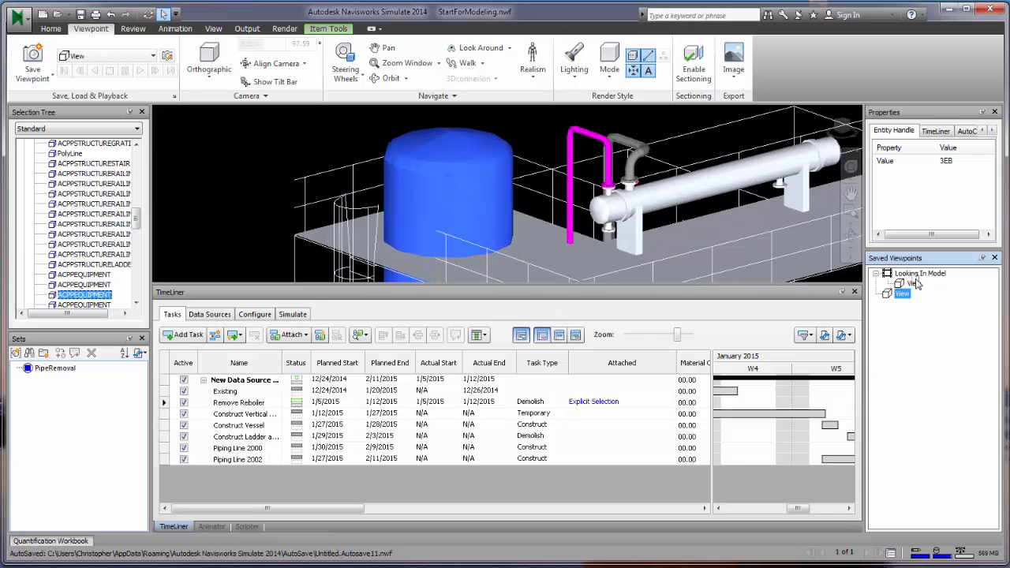
left_click(920, 273)
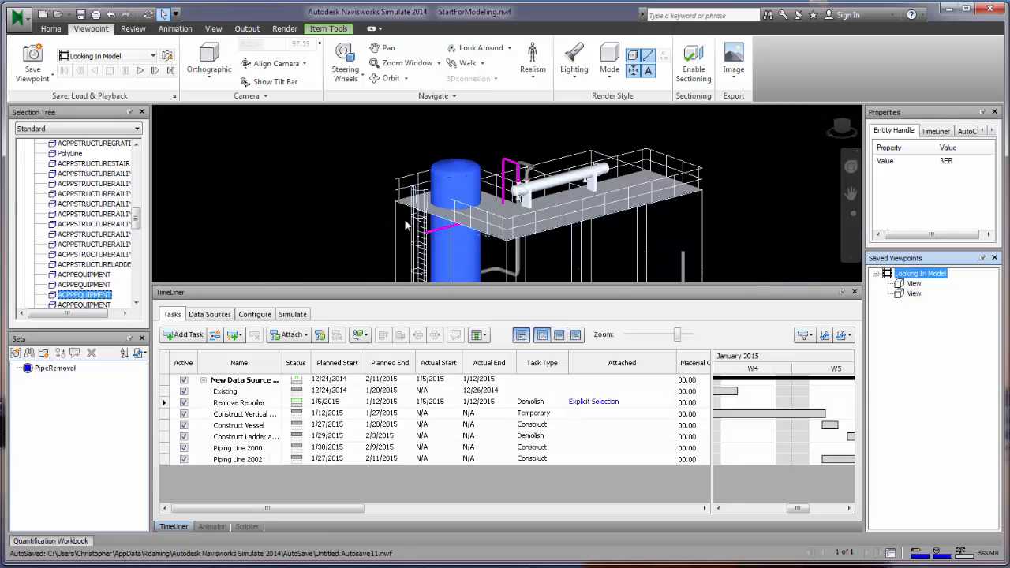
Clear the selection, save a view facing the reboiler's end beside the vessel, and add it to the Looking In Model animation
left_click(370, 218)
scroll(356, 205, "up", 5)
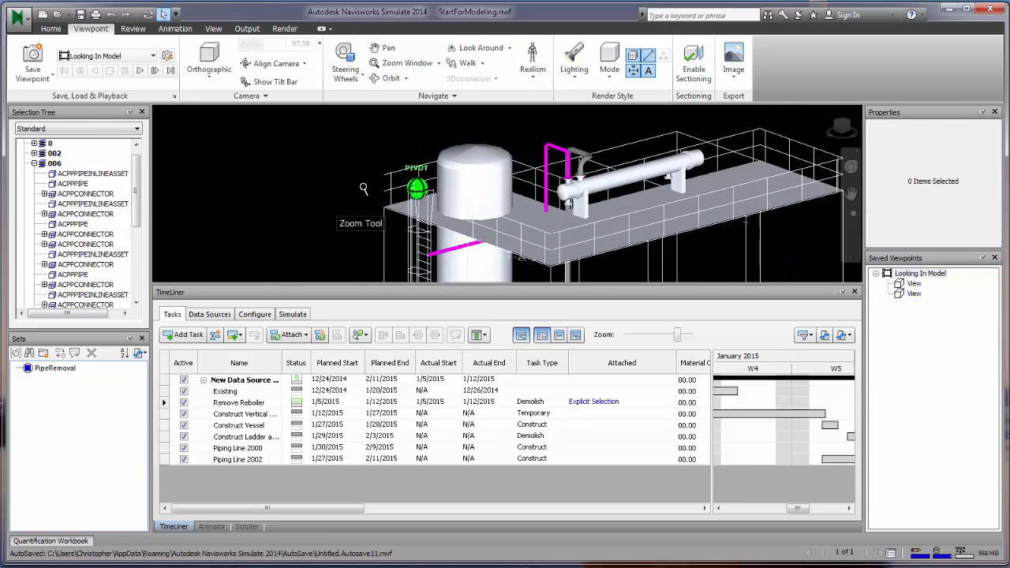
middle_click_drag(346, 199, 494, 194, "shift")
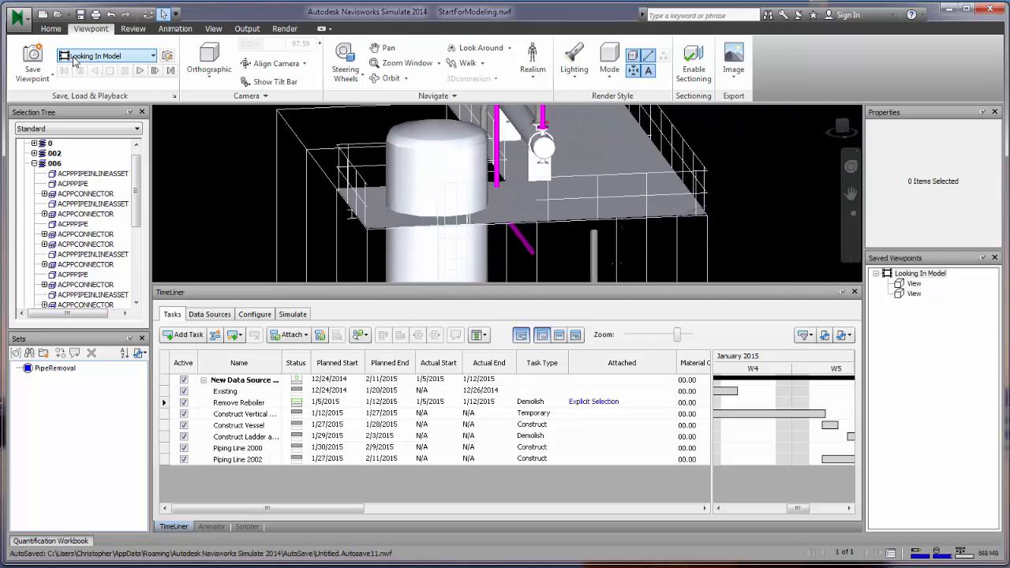
left_click(33, 57)
left_click(920, 273)
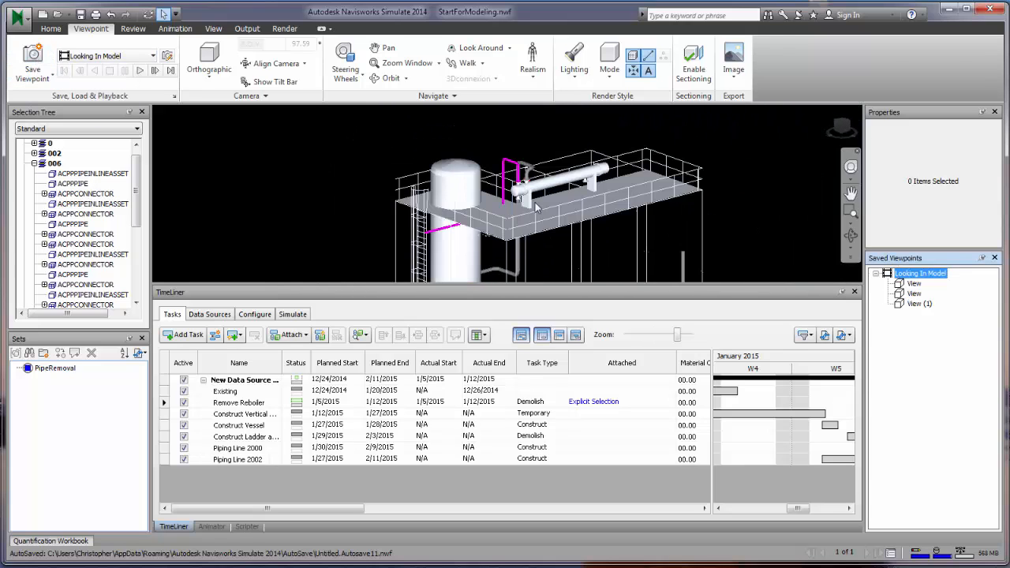
Save a view from the opposite side of the platform and add it to the Looking In Model animation
middle_click_drag(239, 182, 722, 183)
scroll(356, 188, "up", 3)
left_click(32, 56)
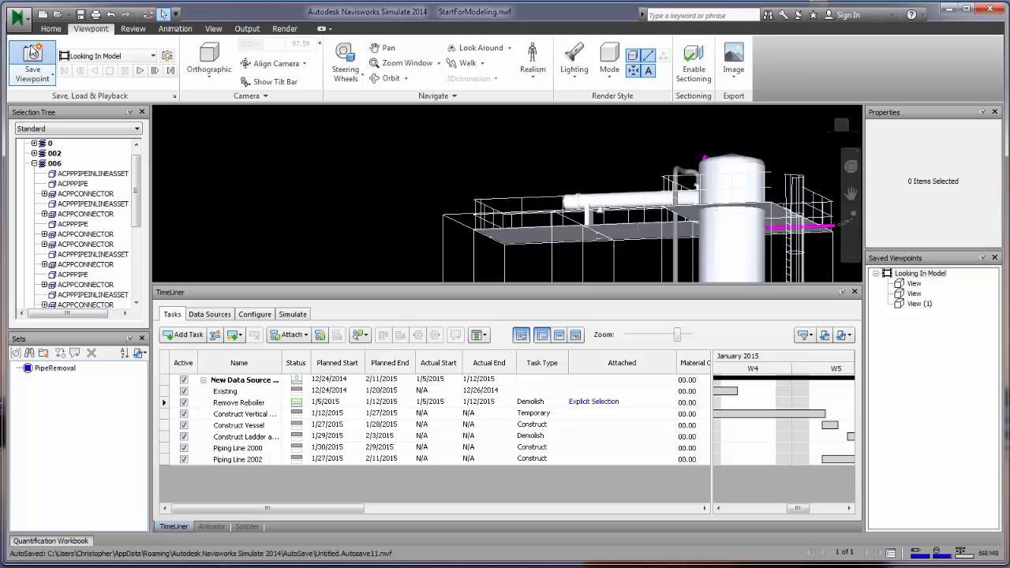
left_click(918, 274)
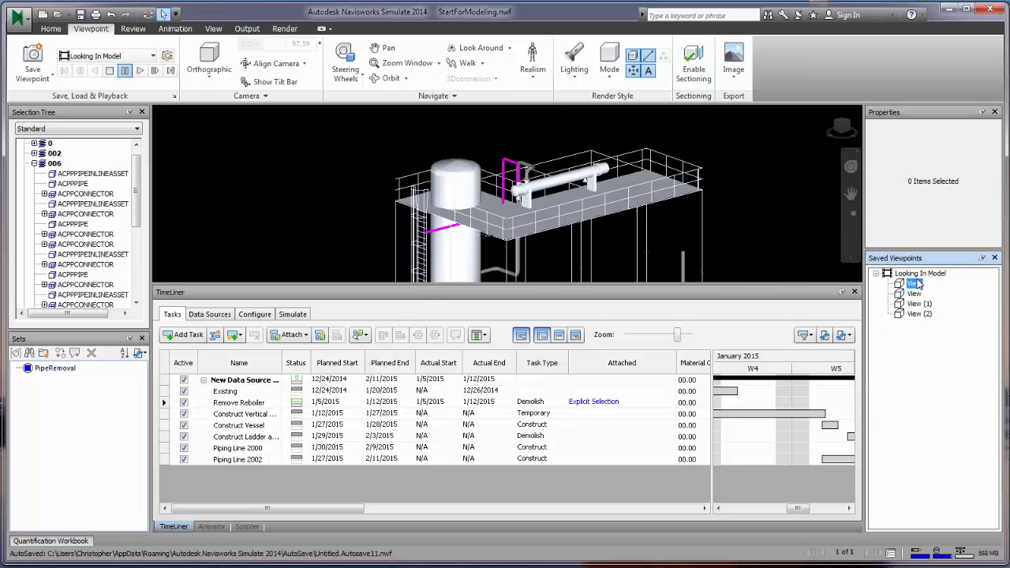
Play the Looking In Model viewpoint animation to review the camera movement, and stop it
left_click(118, 56)
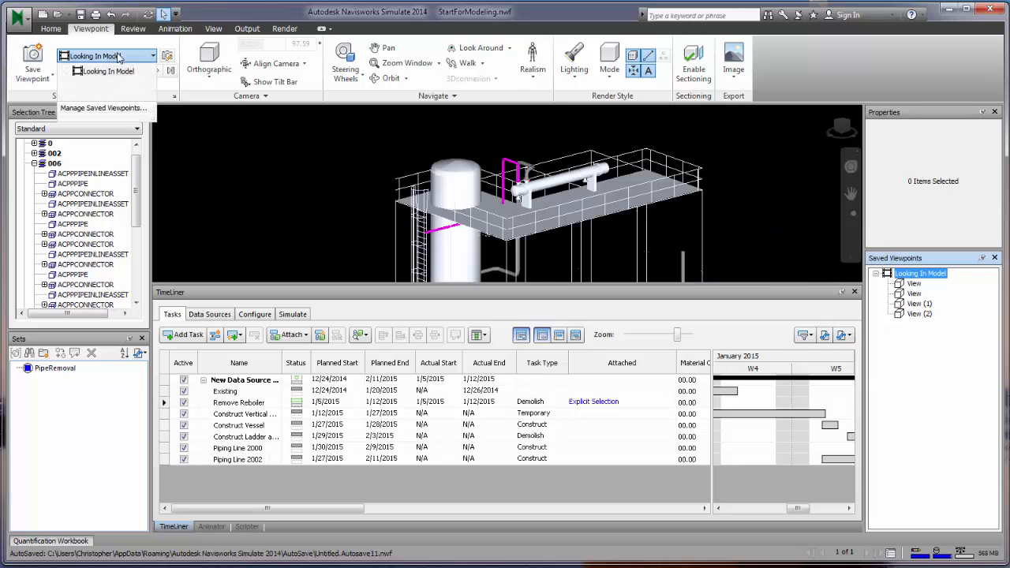
left_click(215, 106)
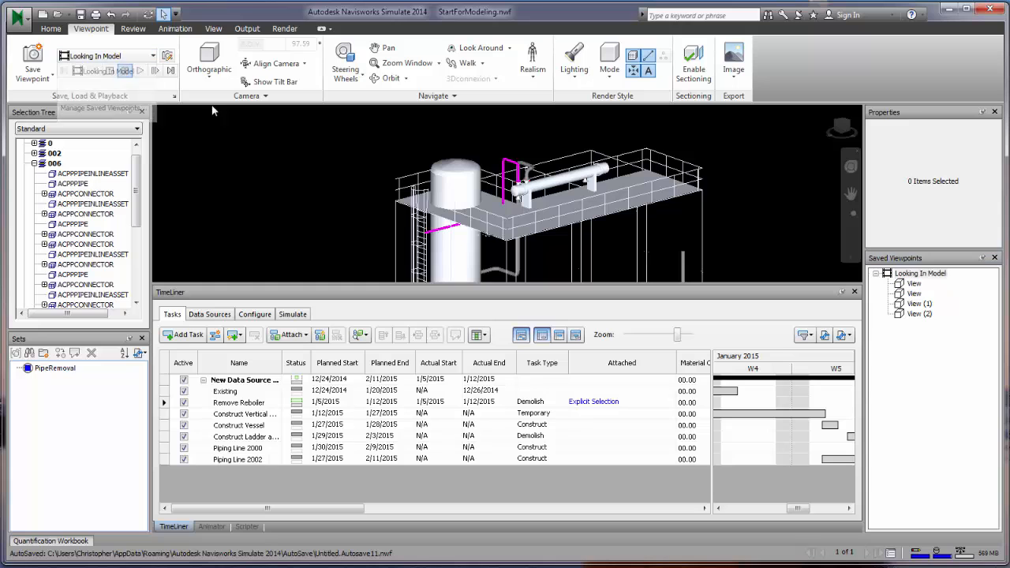
left_click(140, 71)
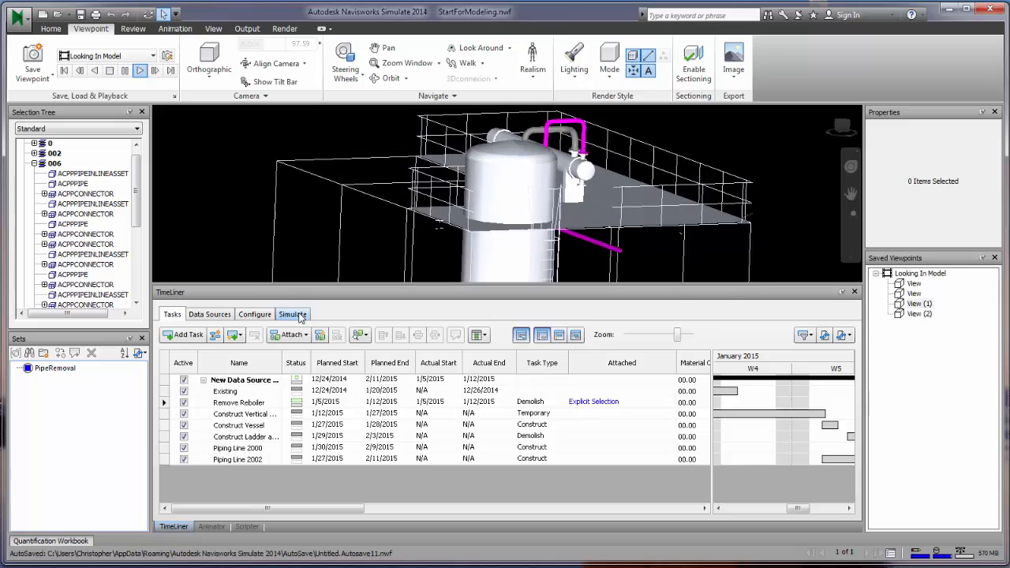
left_click(111, 70)
Link the TimeLiner simulation to Saved Viewpoints Animation in the simulation settings, and play the simulation
left_click(292, 314)
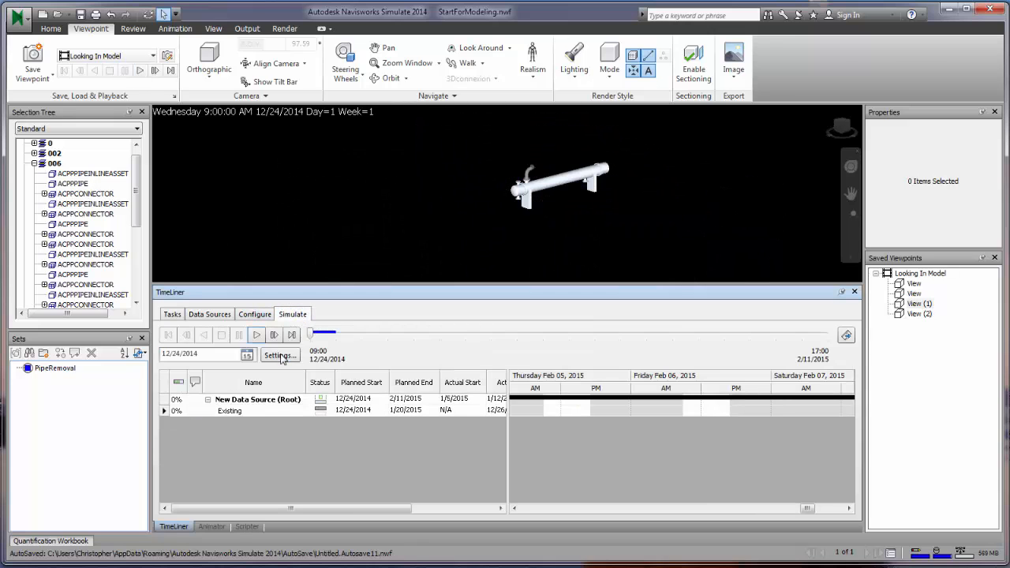
left_click(280, 356)
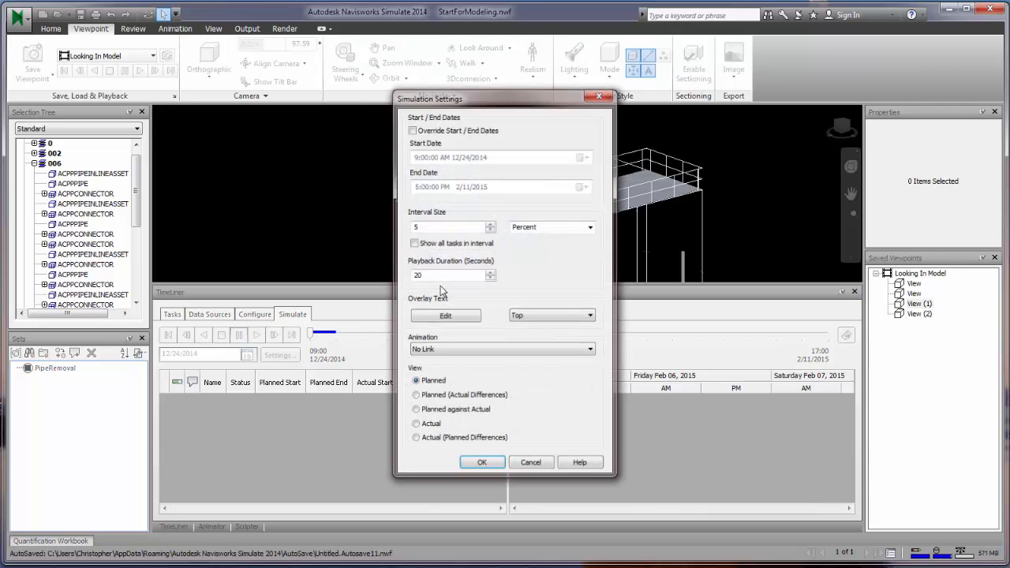
left_click(488, 353)
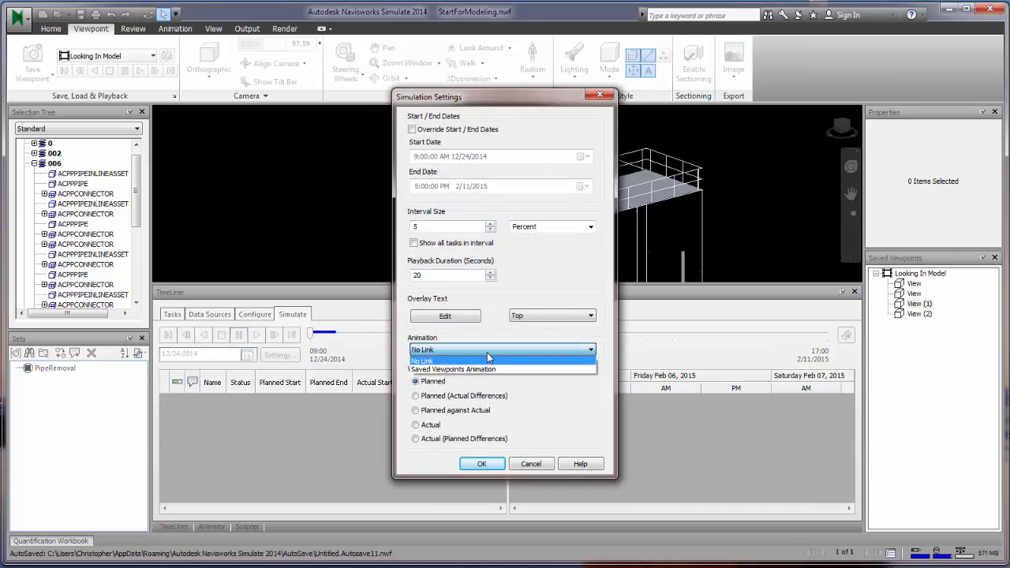
left_click(489, 369)
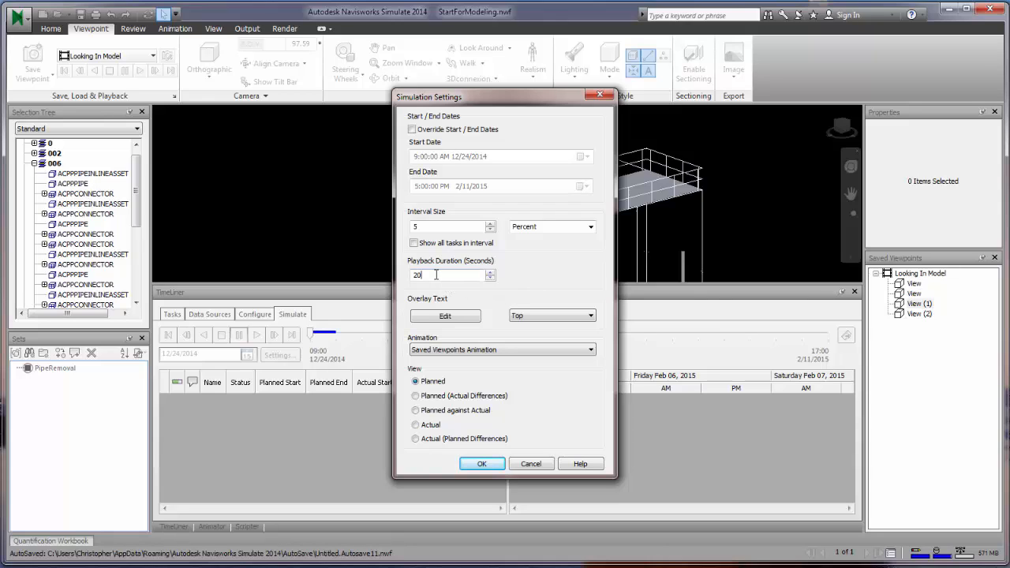
left_click_drag(436, 275, 416, 282)
left_click(482, 465)
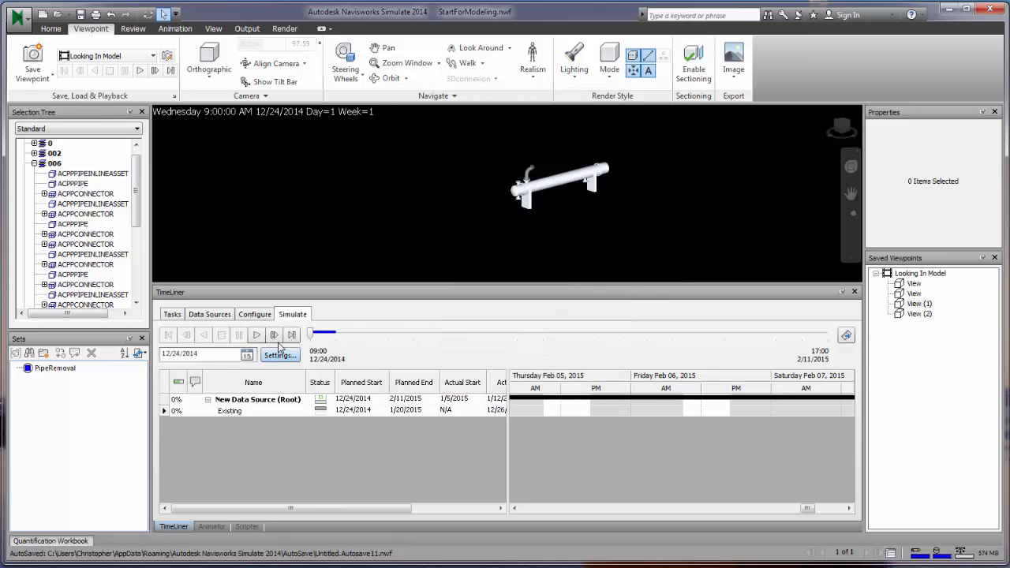
left_click(257, 336)
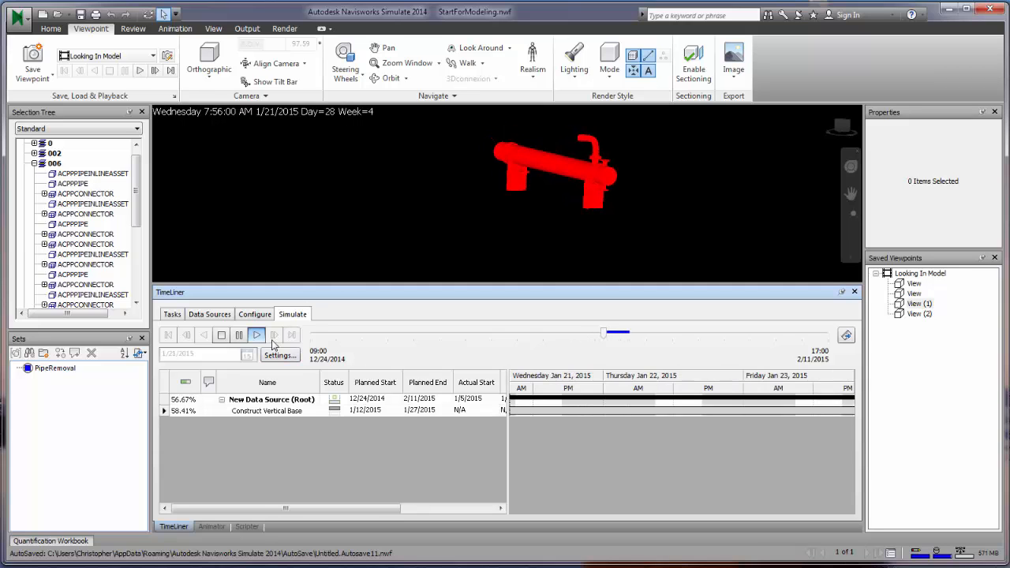
Stop the TimeLiner simulation and save the current view as a viewpoint named asdf
left_click(221, 336)
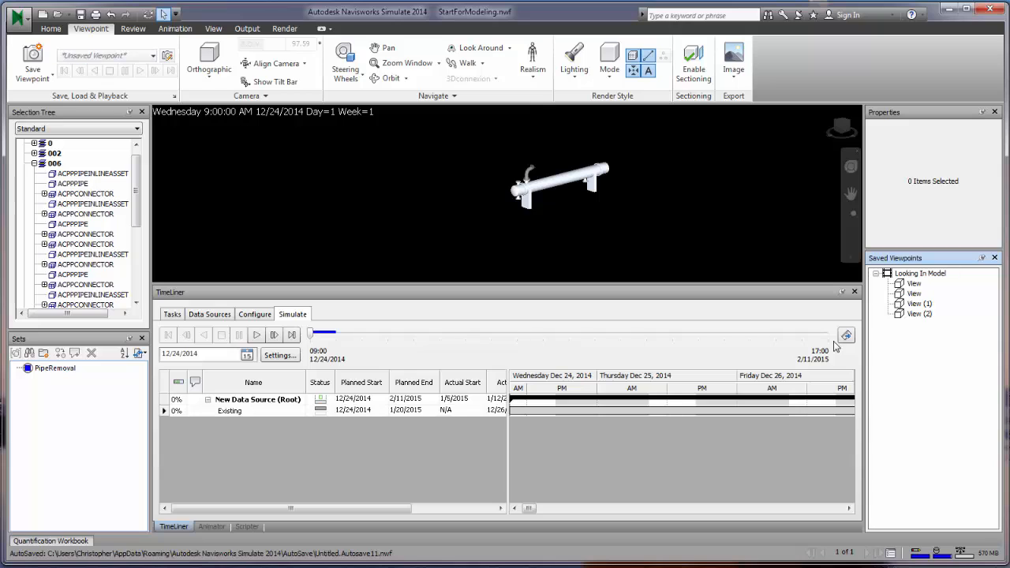
left_click(32, 57)
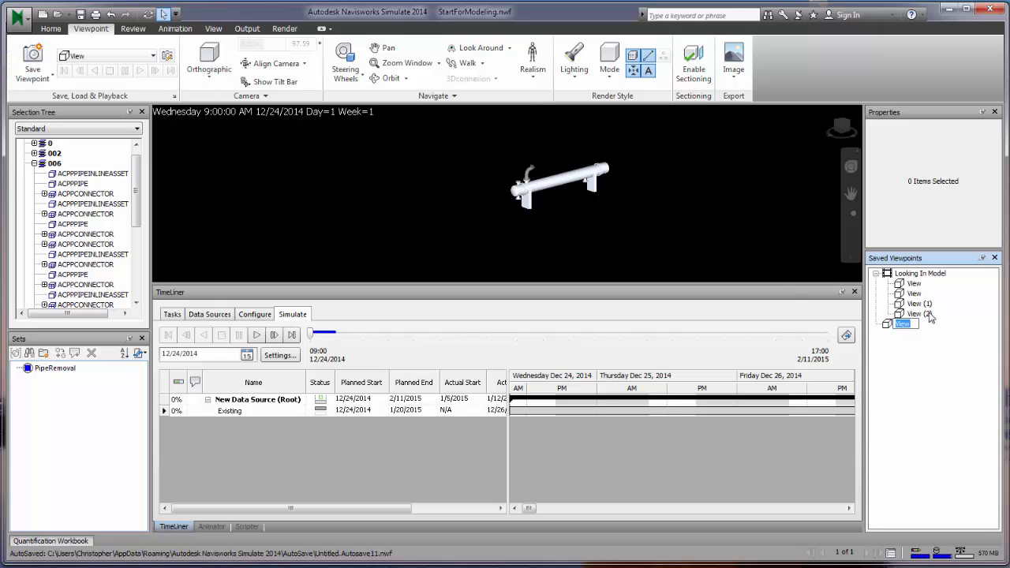
type("asdf")
key("Return")
left_click(173, 315)
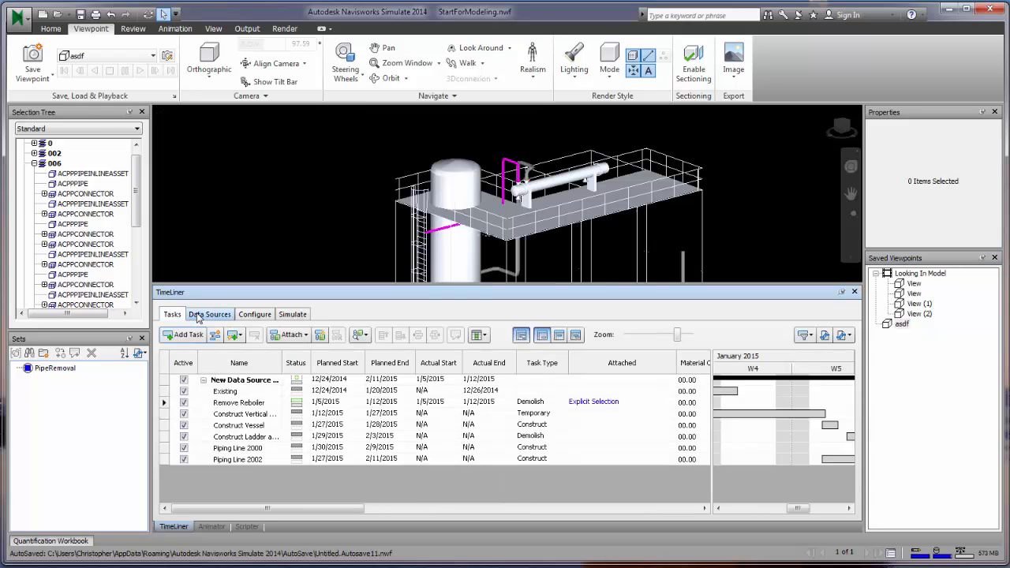
left_click(209, 314)
left_click(254, 314)
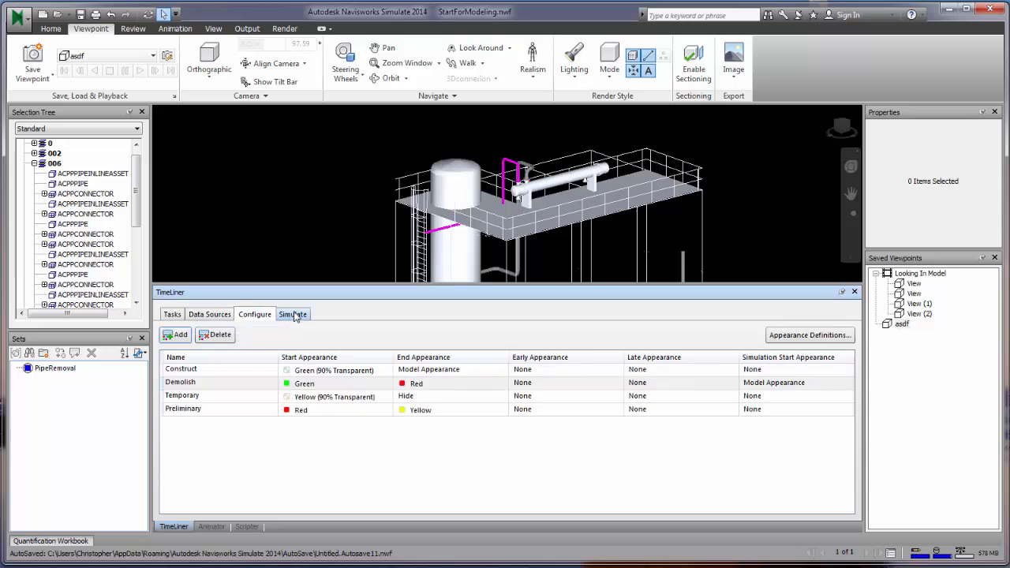
left_click(292, 314)
left_click(172, 314)
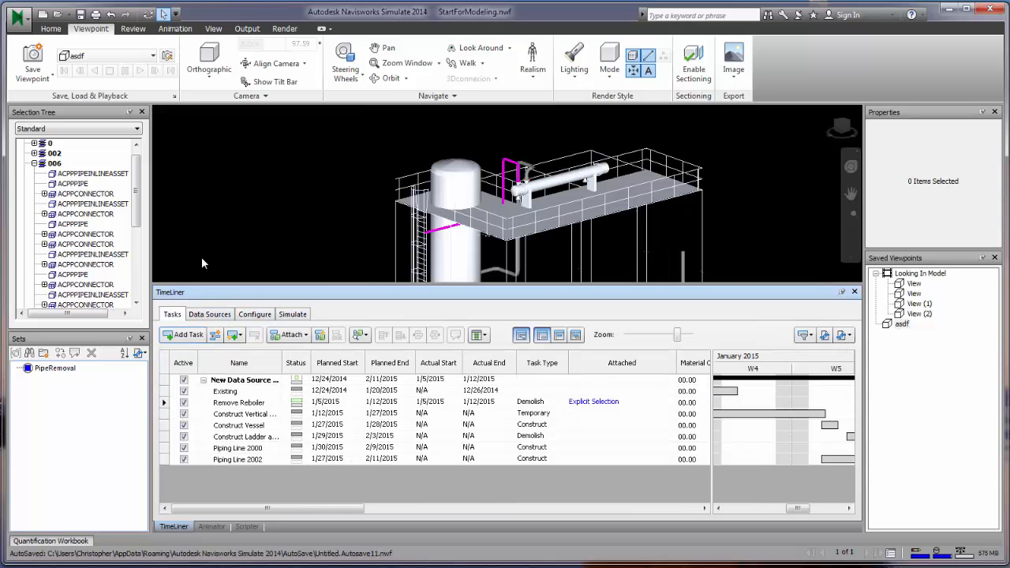
left_click(188, 30)
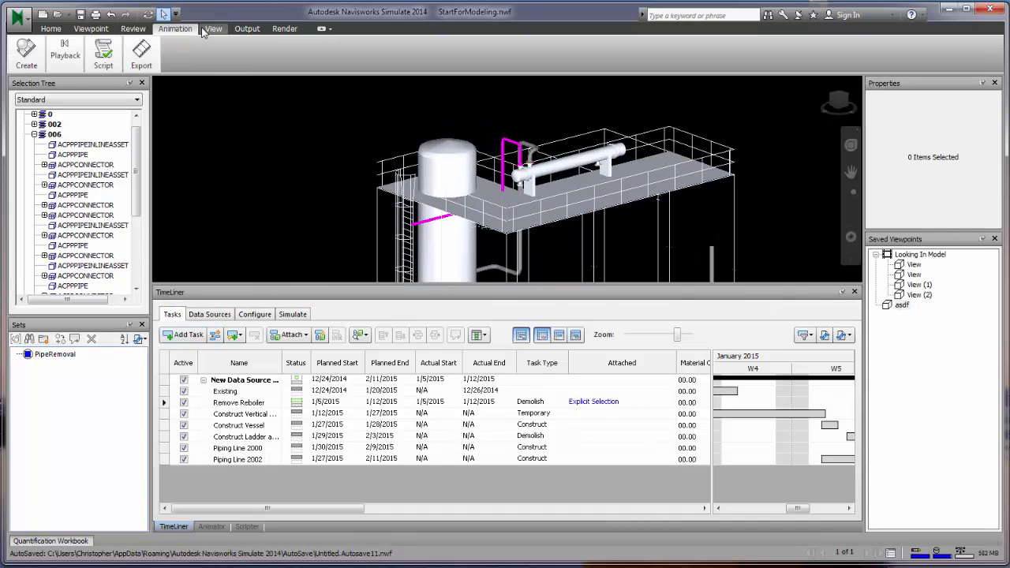
double_click(180, 31)
double_click(173, 31)
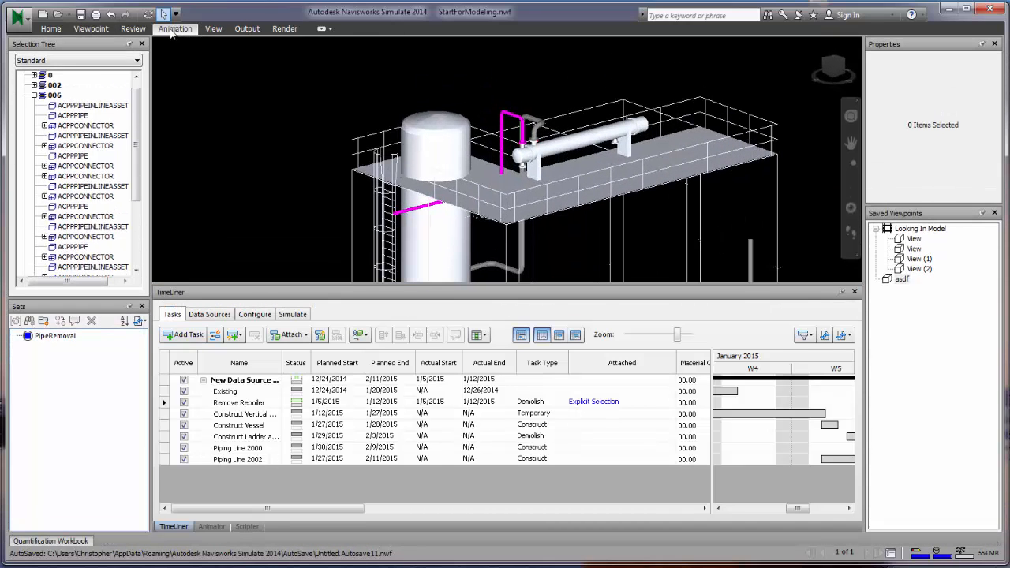
double_click(169, 31)
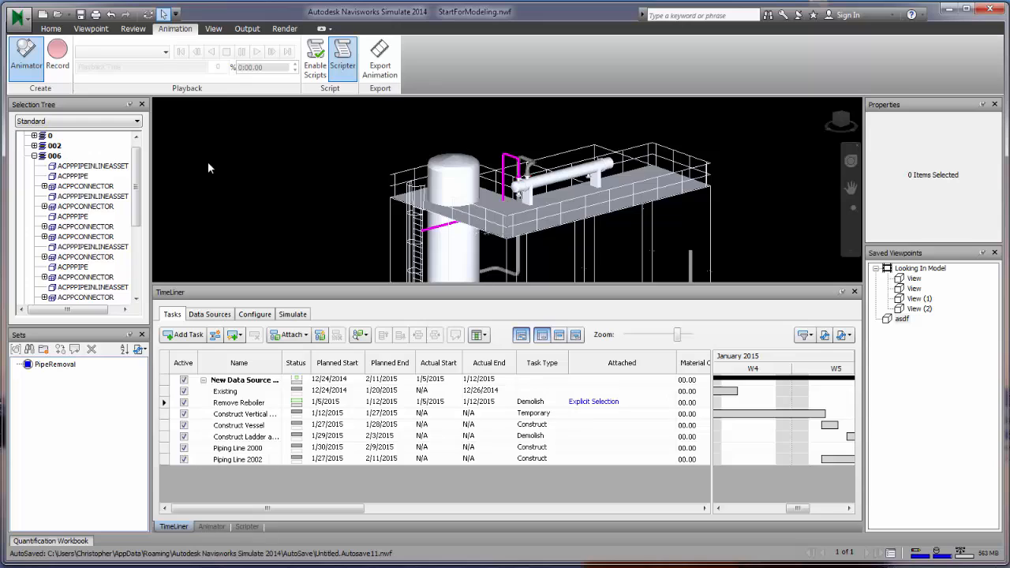
Open the animation export for the TimeLiner simulation and review the available renderers and output formats
left_click(293, 314)
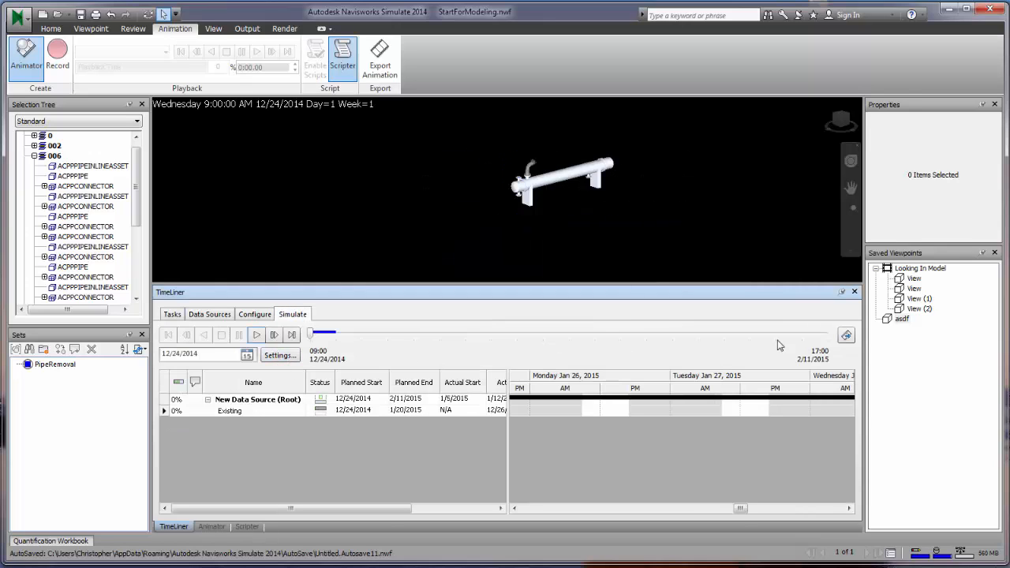
left_click(847, 336)
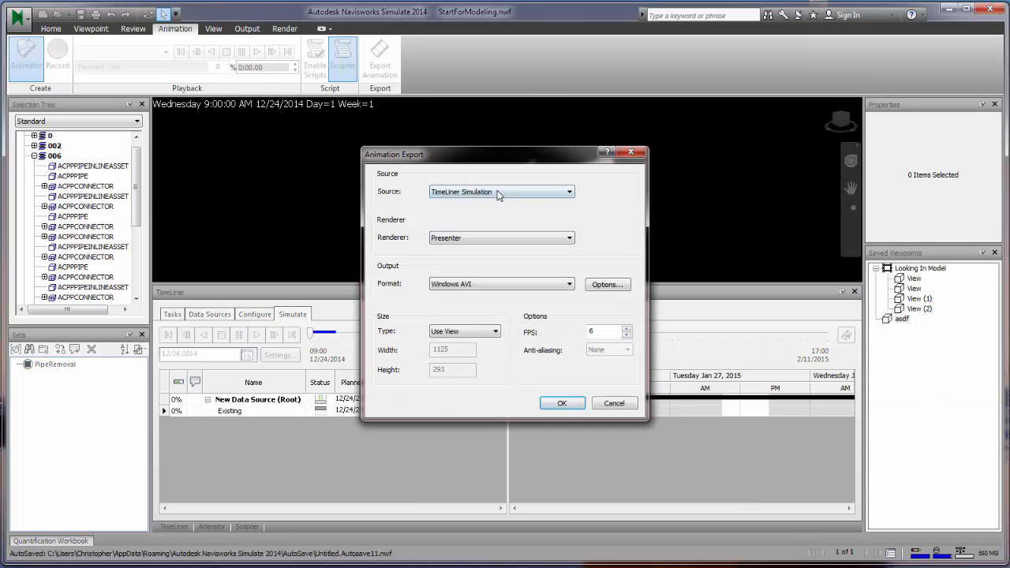
left_click(496, 238)
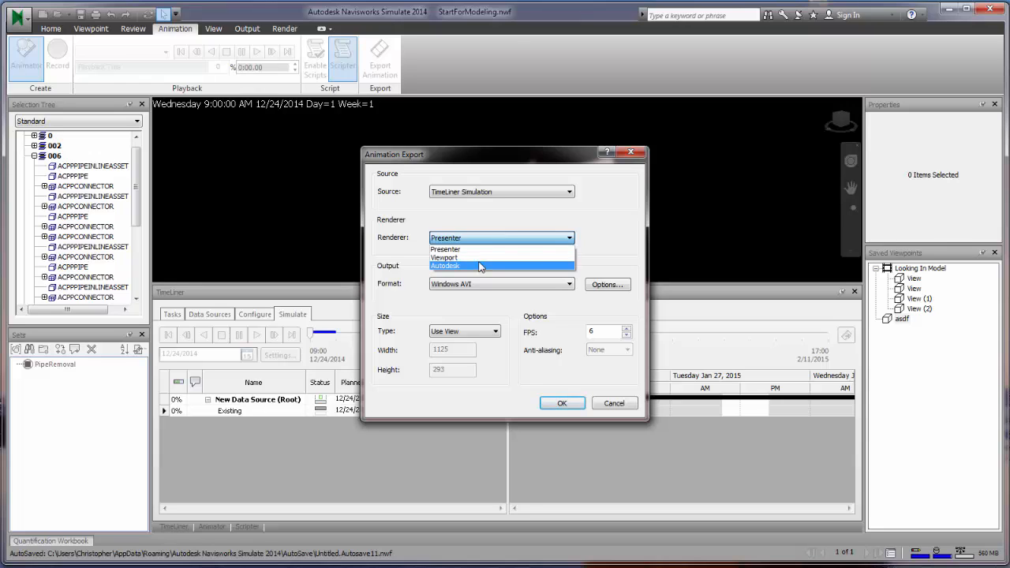
left_click(480, 278)
left_click(510, 286)
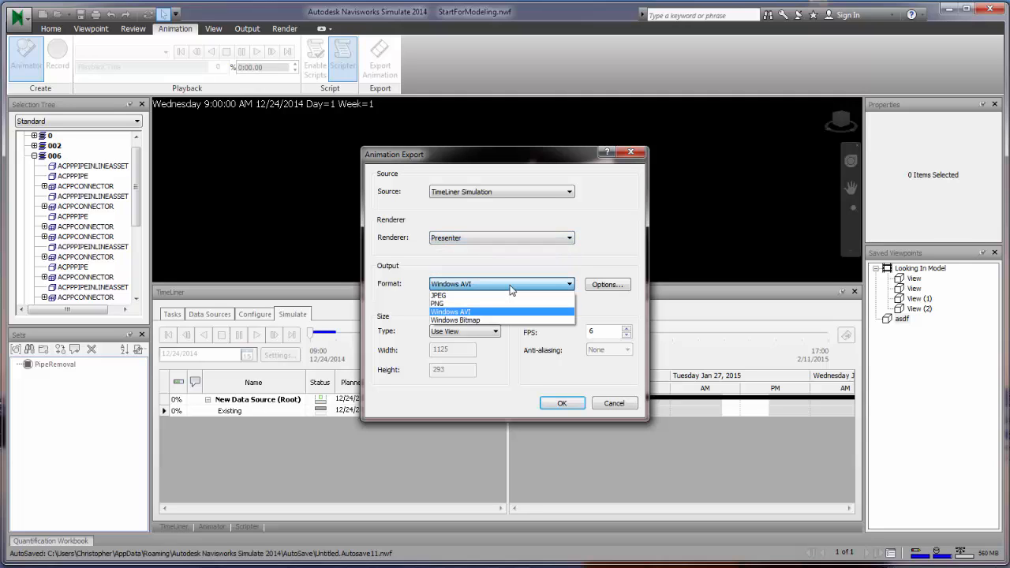
left_click(510, 287)
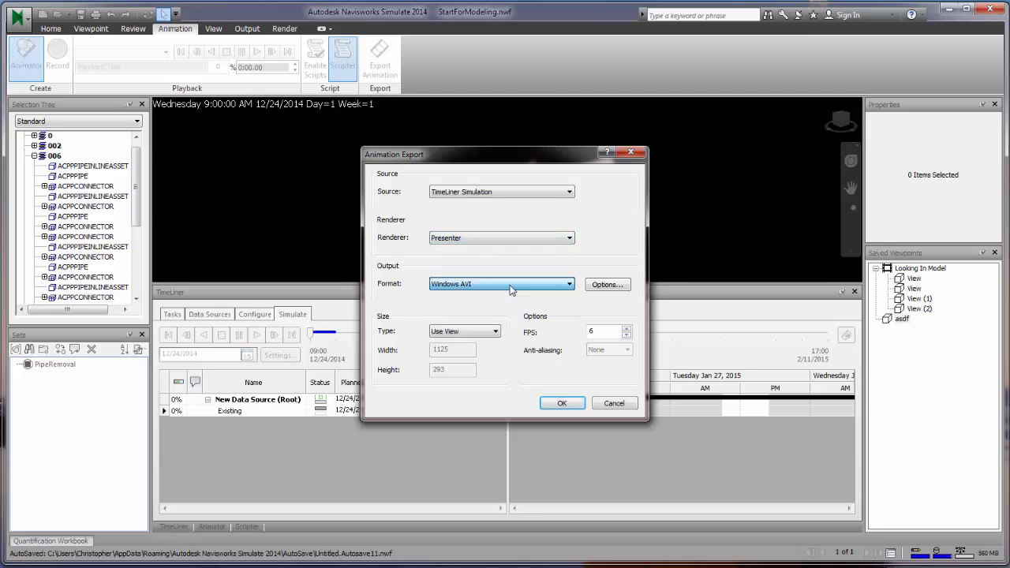
Review the video compressor choices for Windows AVI output, and cancel the animation export
left_click(607, 286)
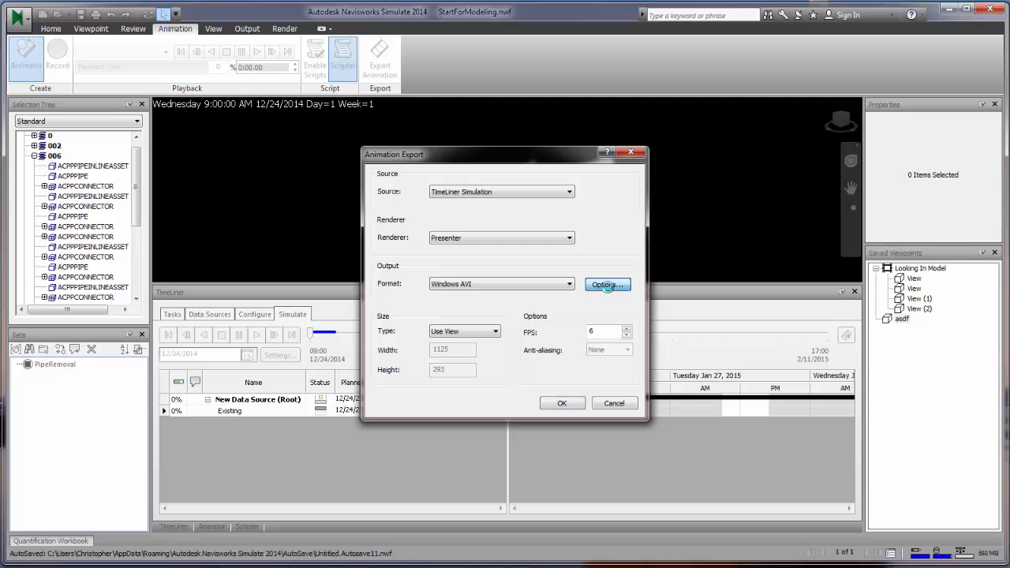
left_click(505, 274)
left_click(516, 273)
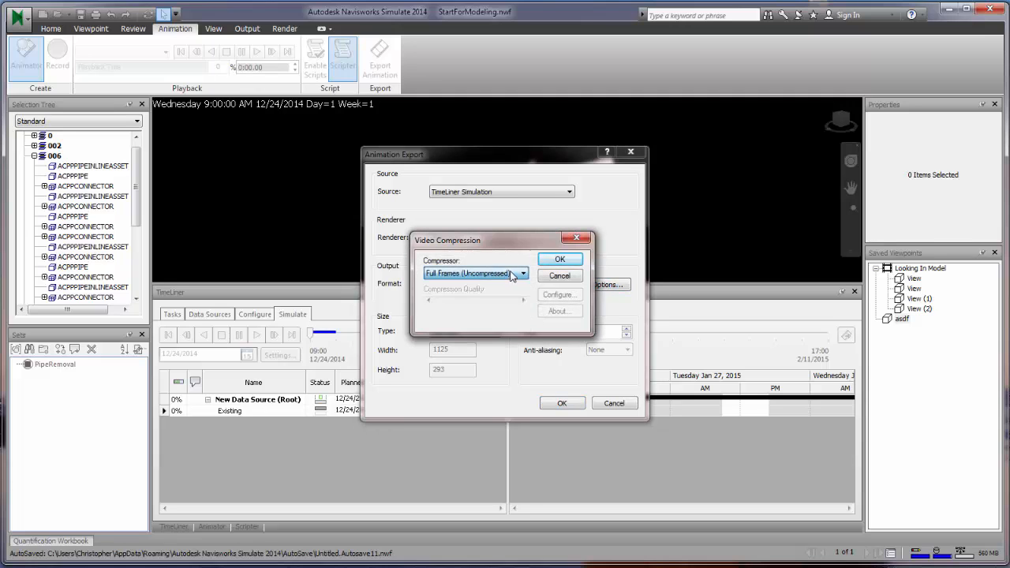
left_click(518, 274)
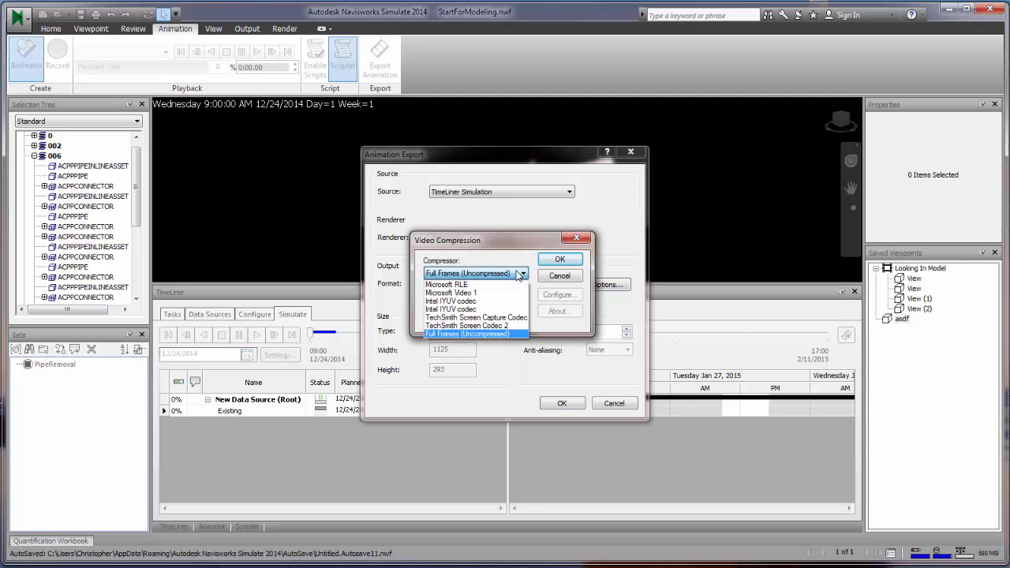
left_click(519, 274)
left_click(561, 277)
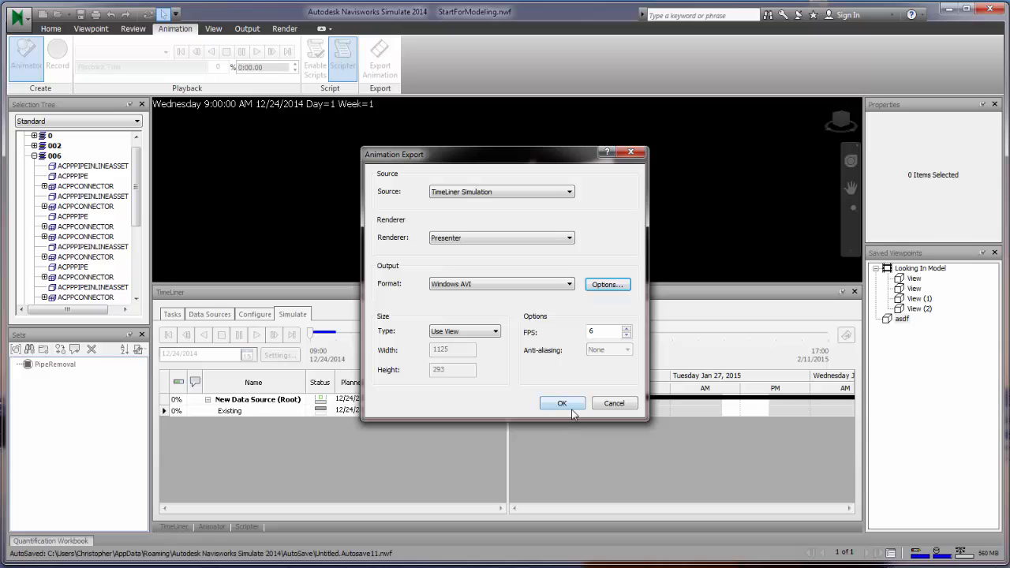
left_click(615, 403)
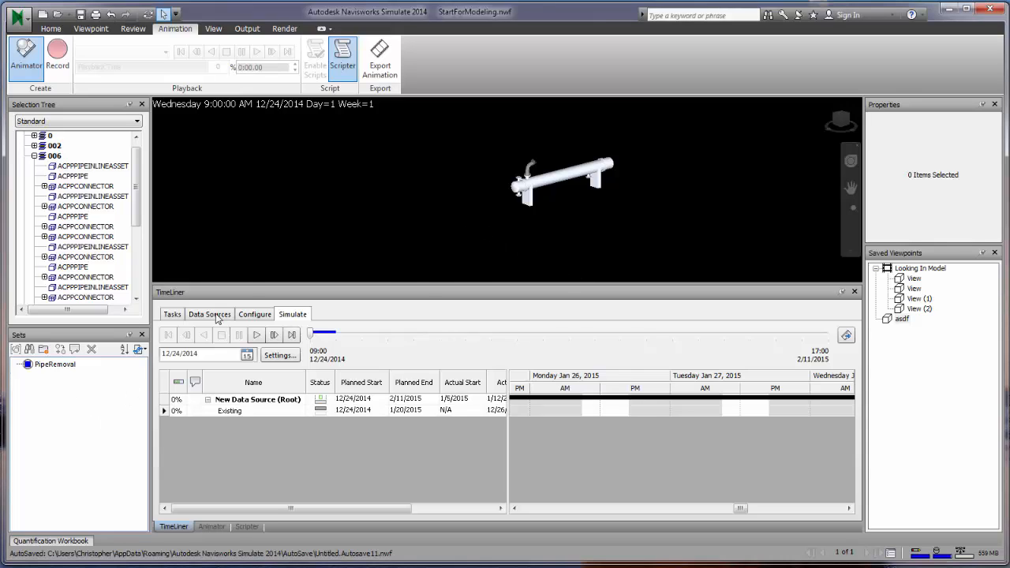
Select line 006 in the model hierarchy and save it as a selection set named Line 006
left_click(254, 314)
left_click(210, 315)
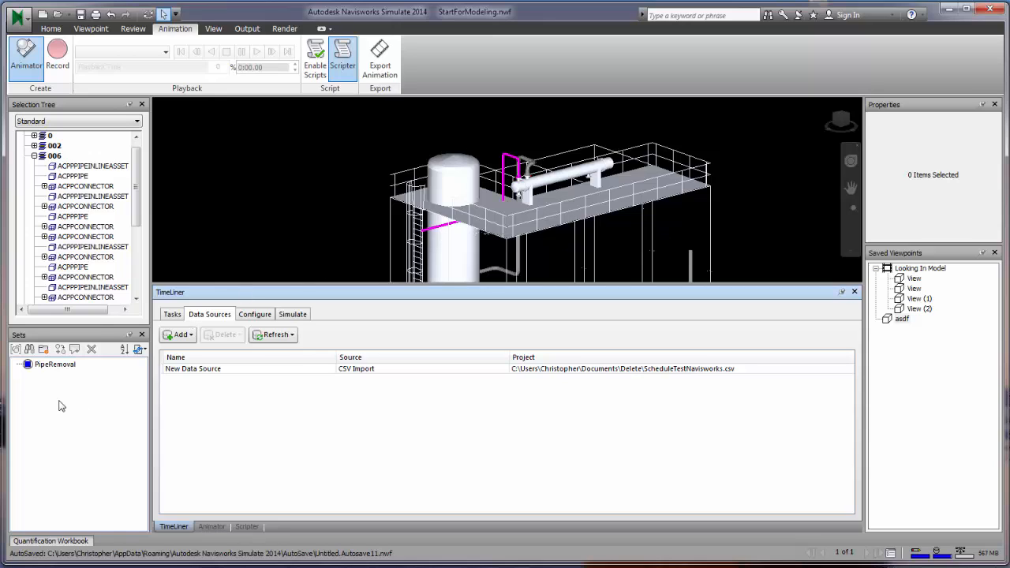
left_click(53, 157)
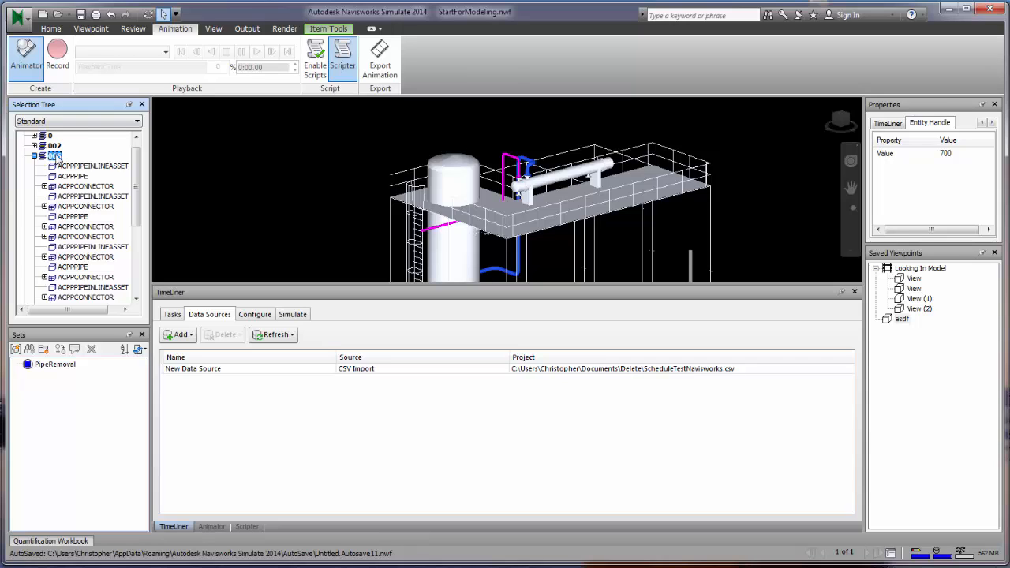
right_click(55, 154)
left_click(46, 246)
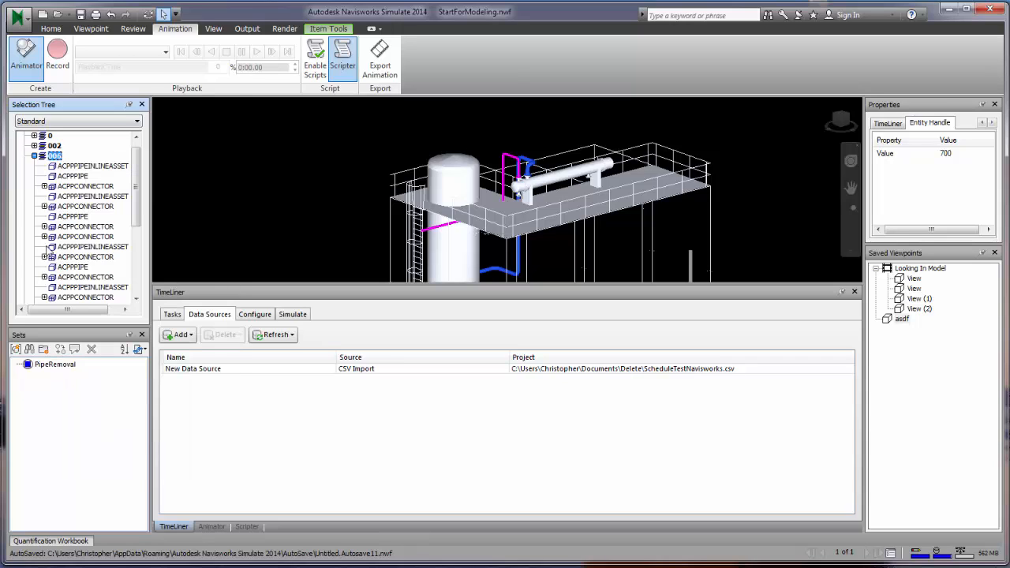
left_click(16, 349)
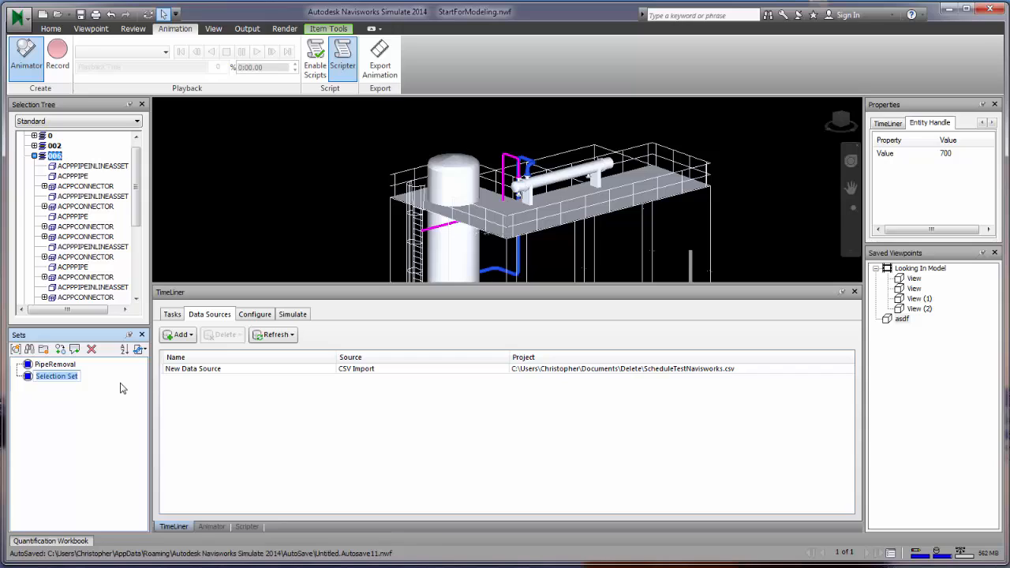
type("c")
type("ine 0")
type("06")
key("Return")
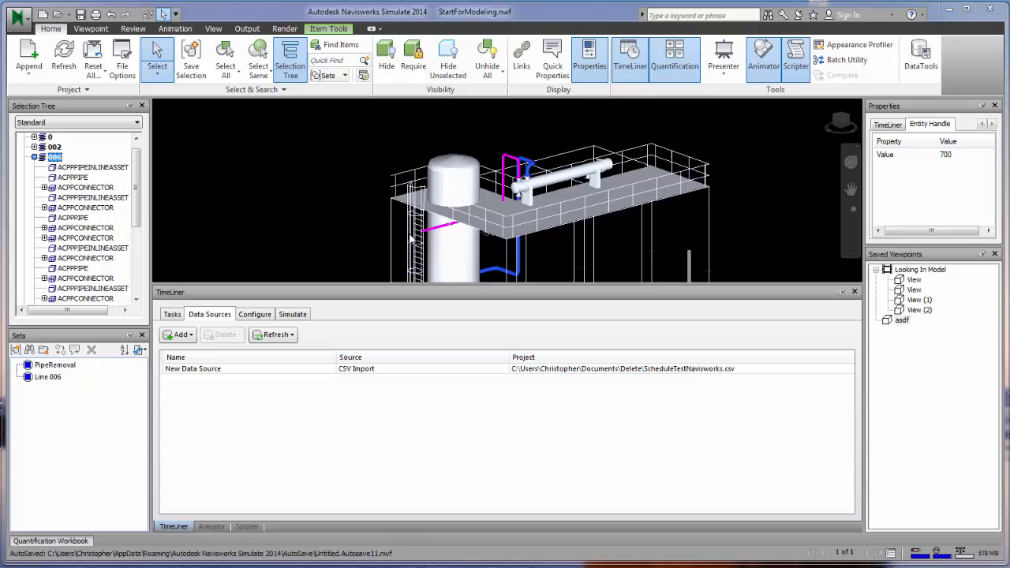
Move the short top segment of the magenta pipe beside the reboiler straight up, away from its line
left_click(338, 169)
scroll(540, 183, "up", 1)
scroll(539, 182, "up", 4)
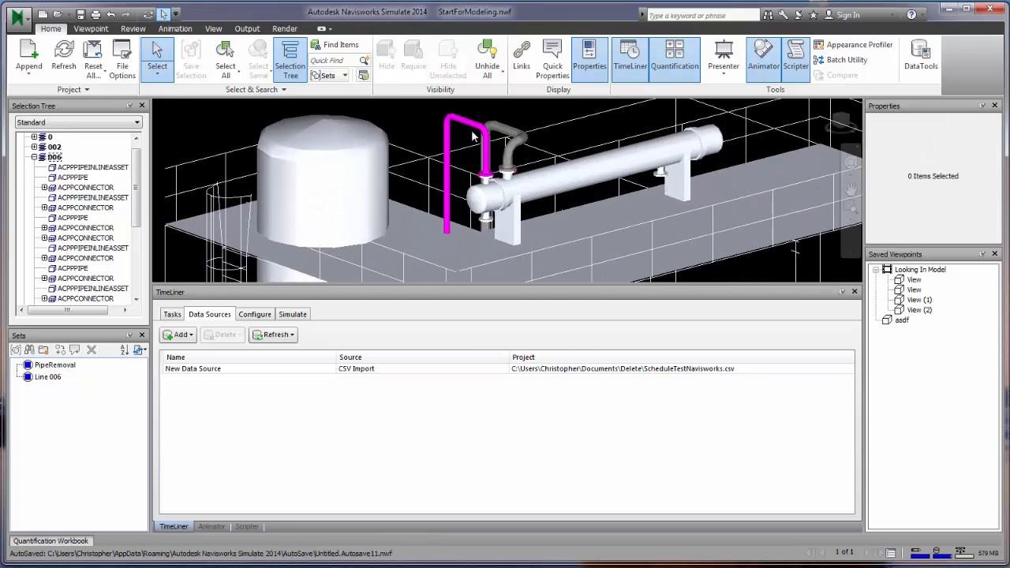
left_click(467, 122)
middle_click_drag(402, 154, 396, 215)
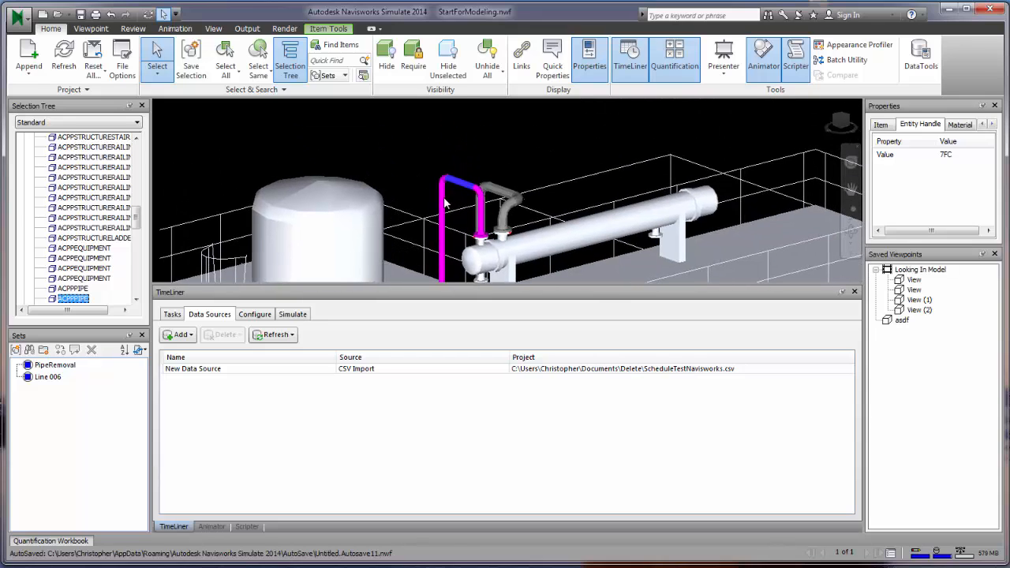
left_click(329, 28)
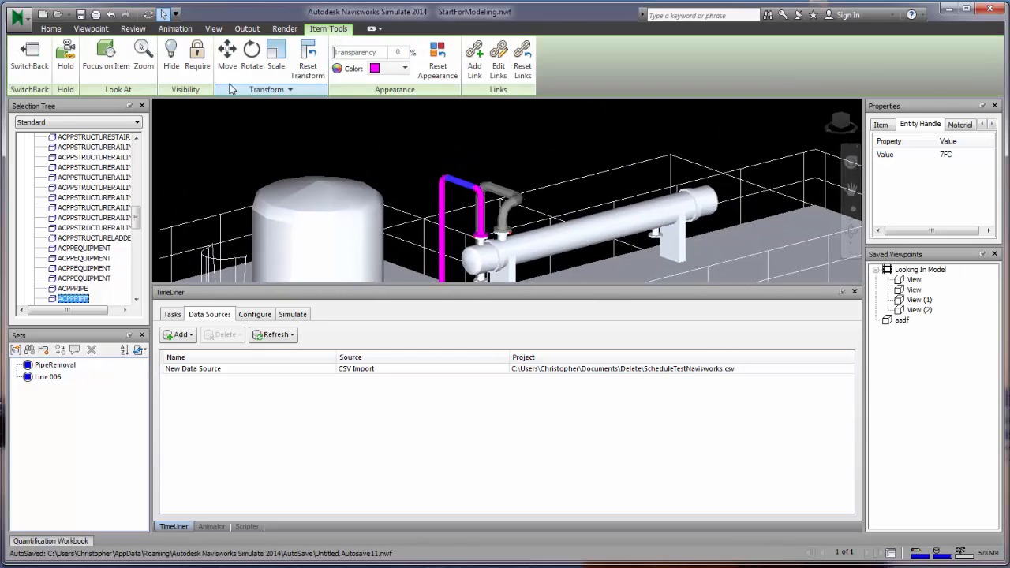
left_click(227, 53)
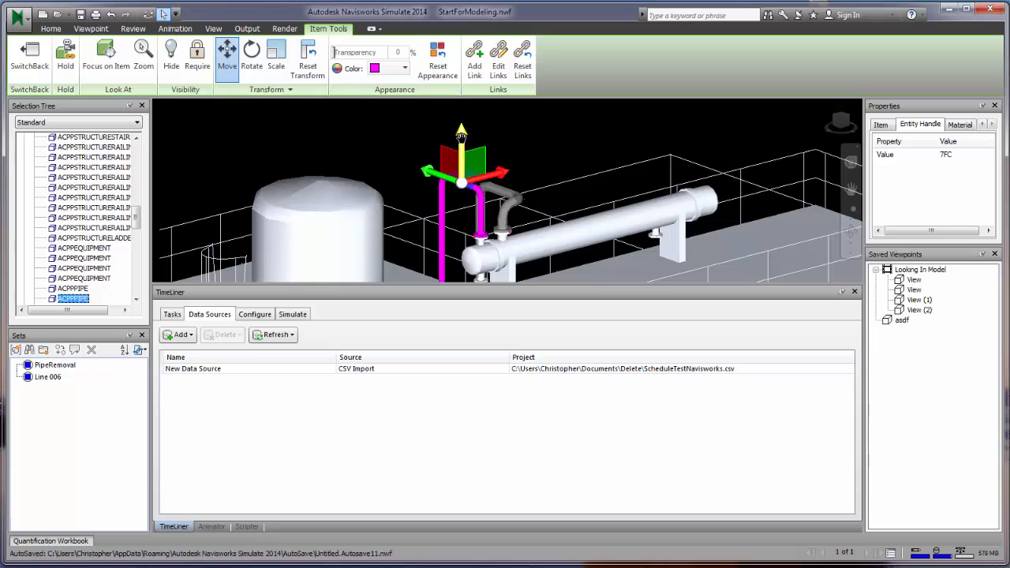
left_click_drag(464, 140, 464, 84)
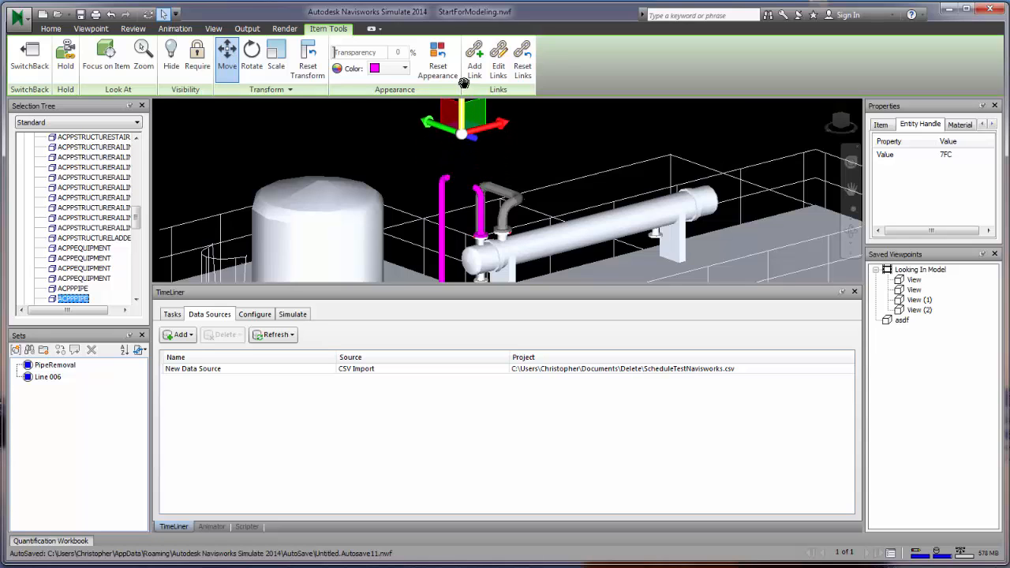
Reset the transform of the raised magenta pipe segment
left_click(464, 157)
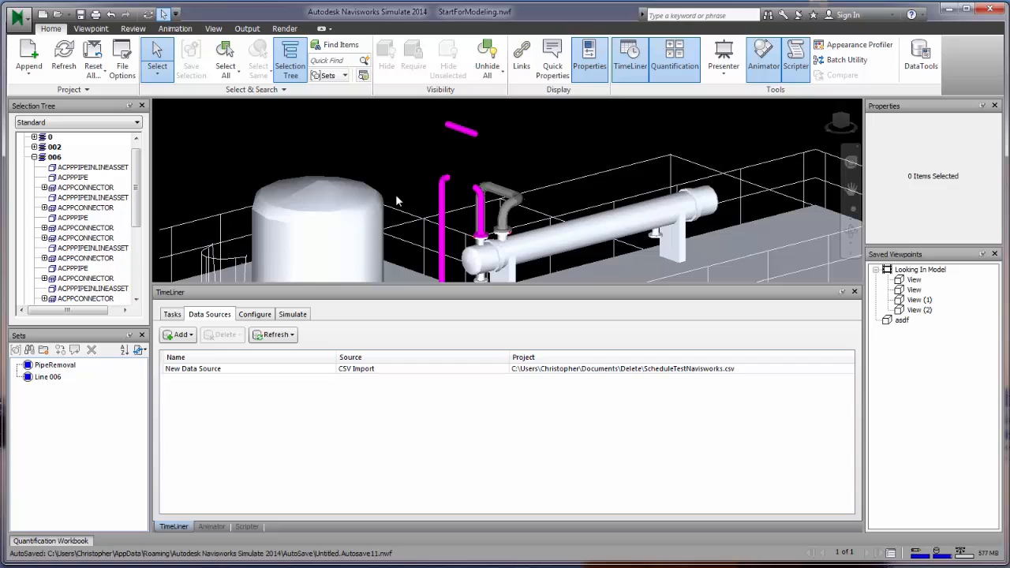
left_click(467, 133)
left_click(338, 29)
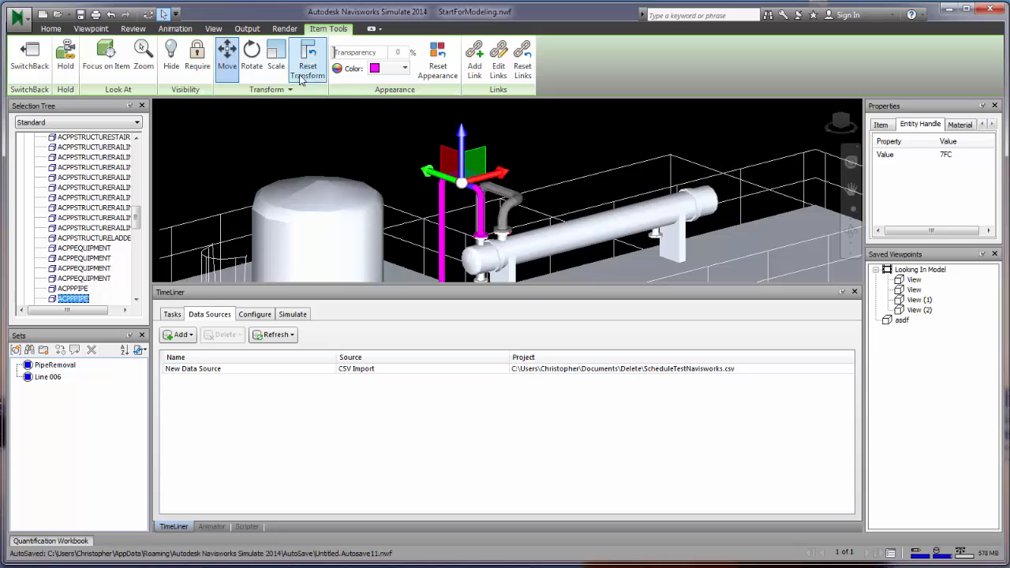
Look over the review and comment tools, check the pipe segment's item properties, and clear the selection
left_click(125, 30)
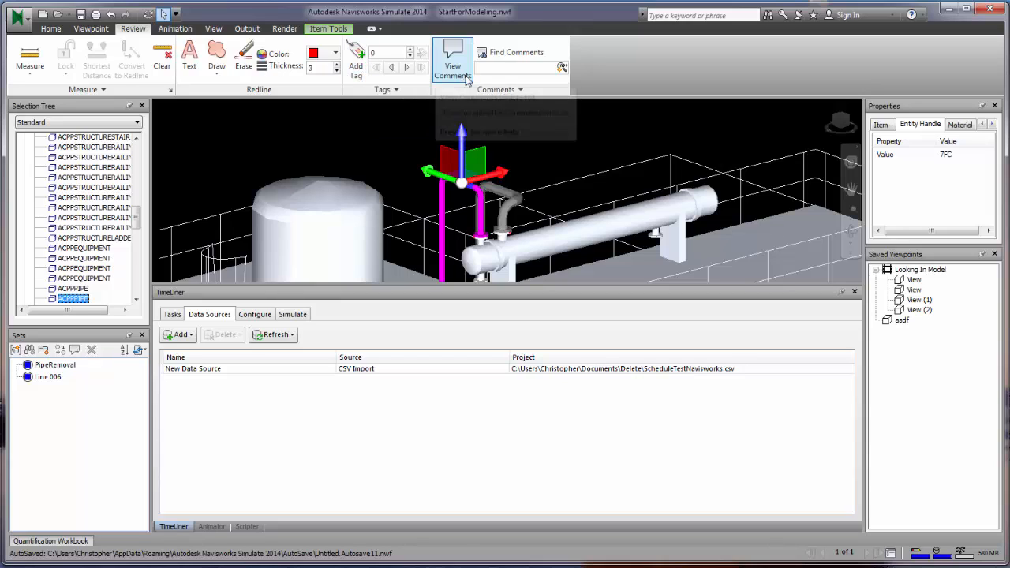
left_click(518, 93)
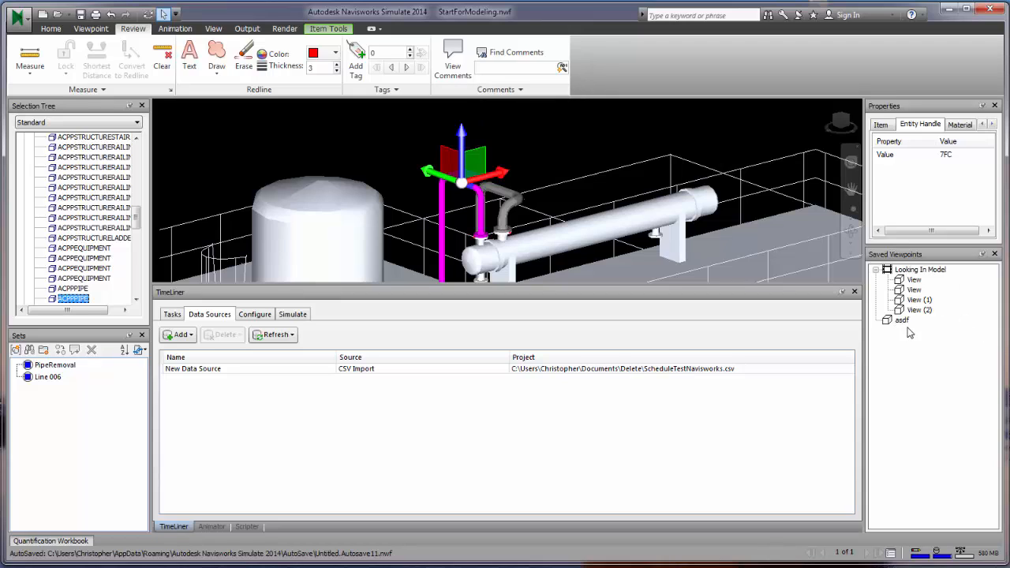
left_click(882, 126)
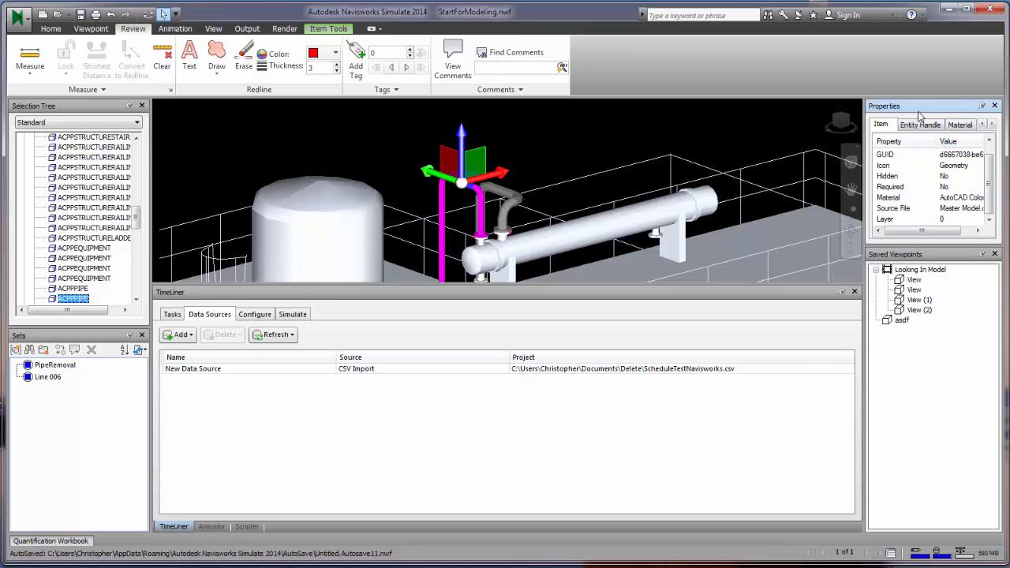
left_click(564, 173)
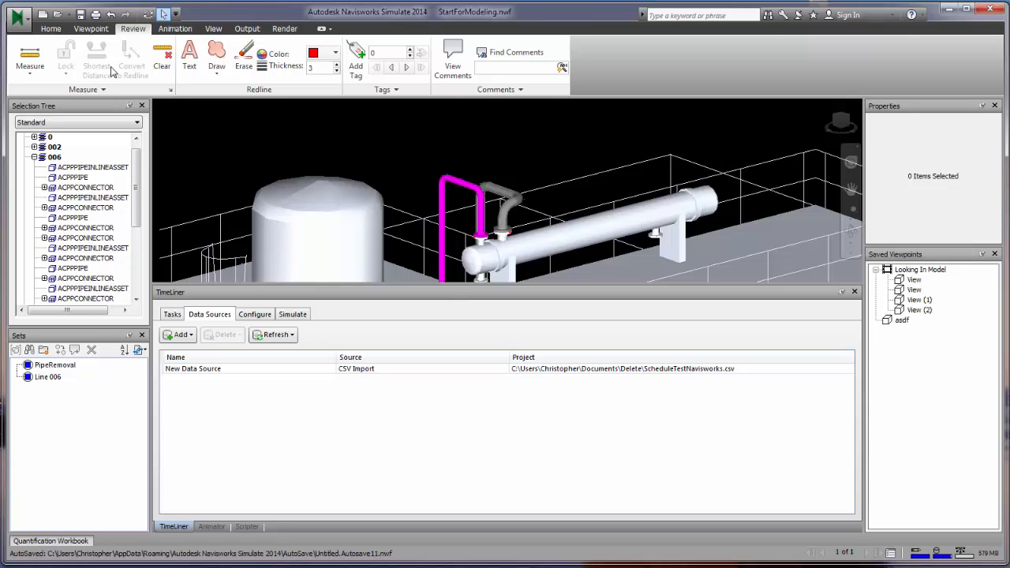
left_click(50, 29)
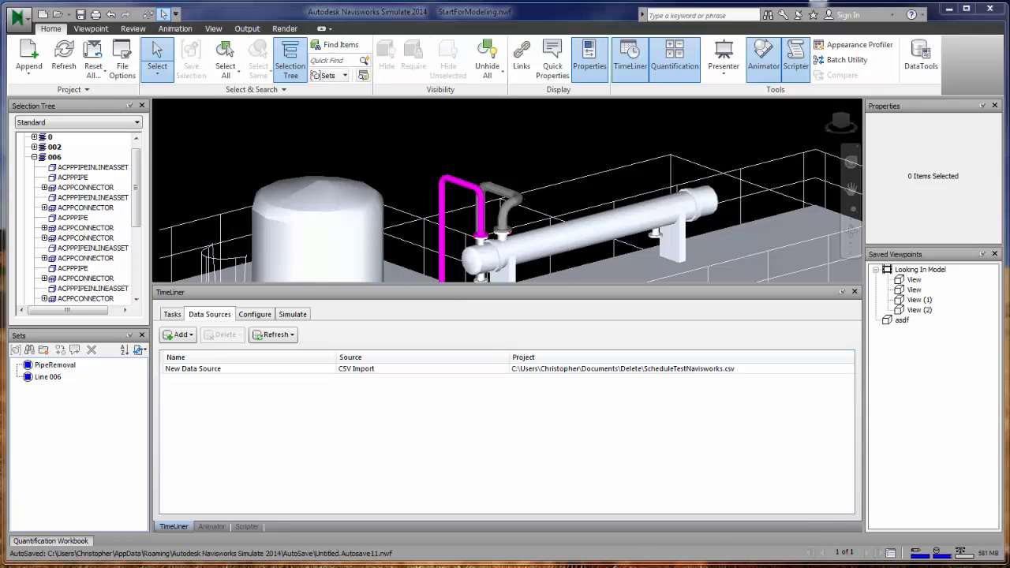
Open Presenter, select the vertical tank, and browse the standard materials down to the imperial checker patterns under Designs and Patterns
left_click(724, 55)
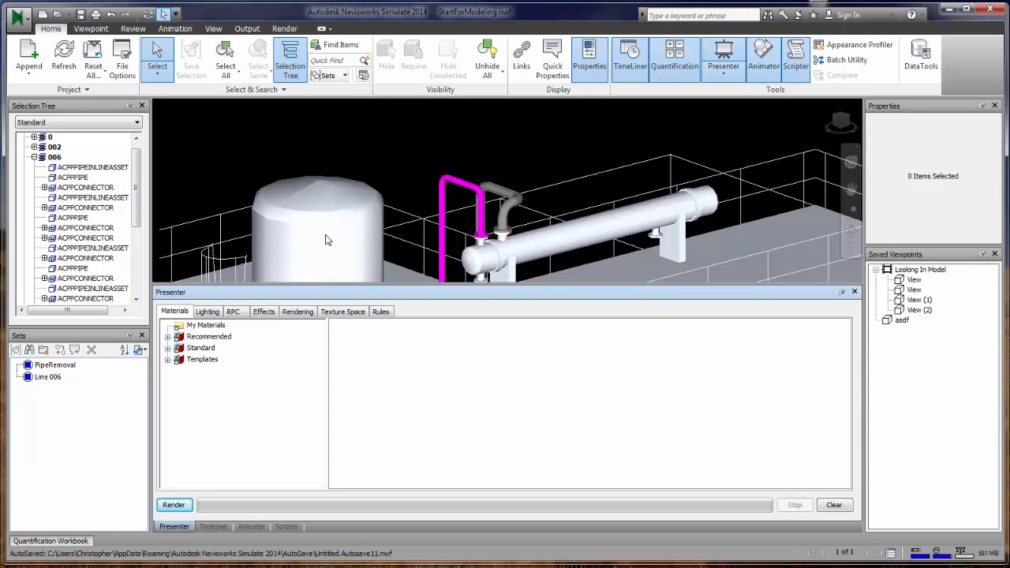
left_click(335, 242)
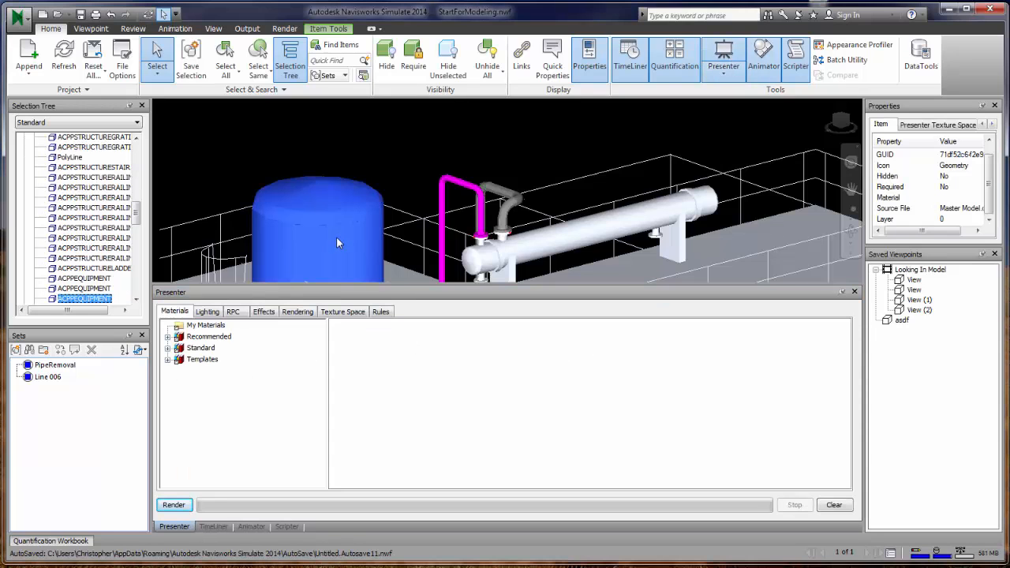
left_click(169, 348)
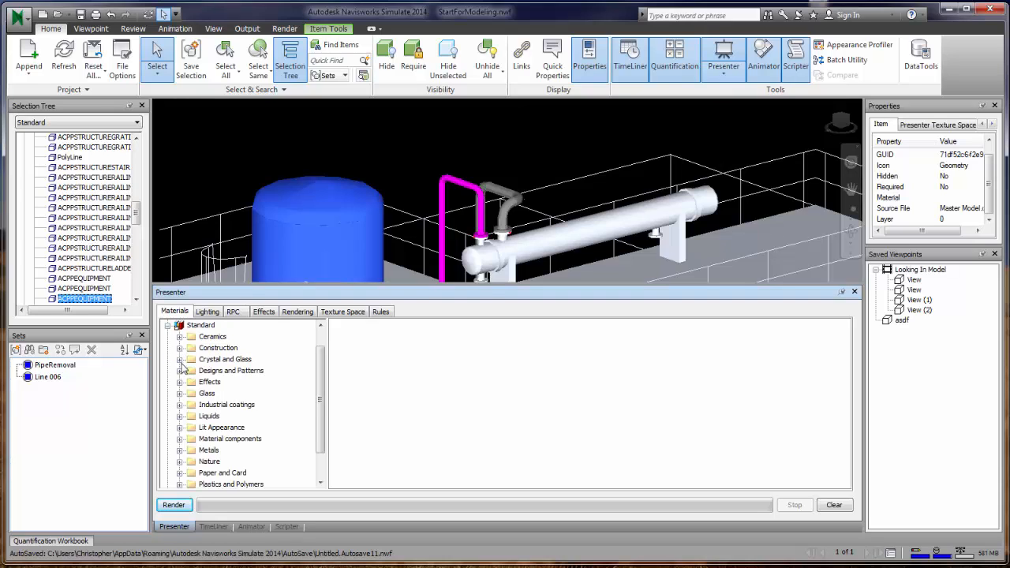
left_click(180, 371)
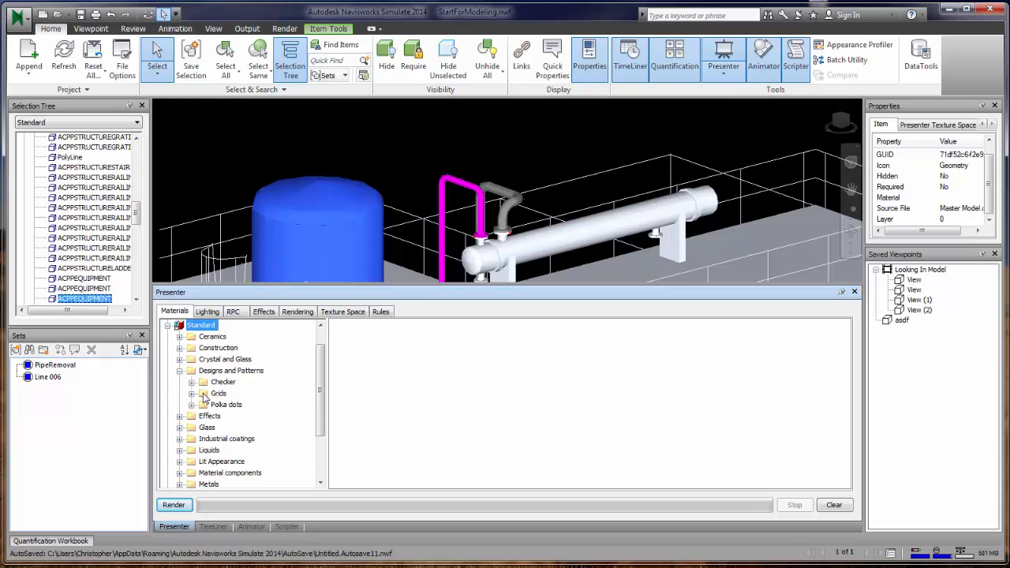
left_click(191, 382)
left_click(204, 394)
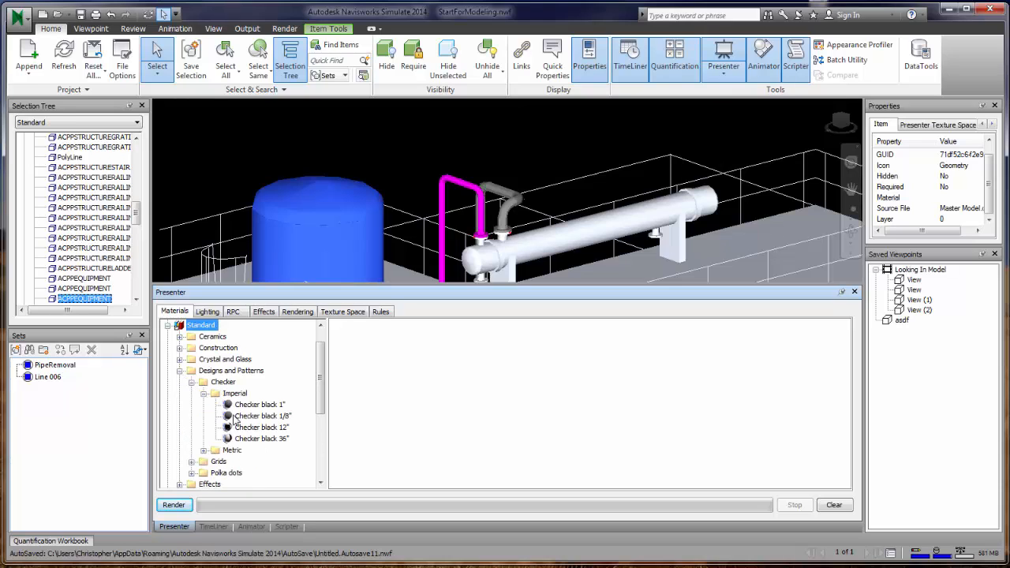
Apply the Checker black 1/8" material to the selected vertical tank, clear the selection, and inspect the texture up close
left_click(264, 417)
right_click(269, 422)
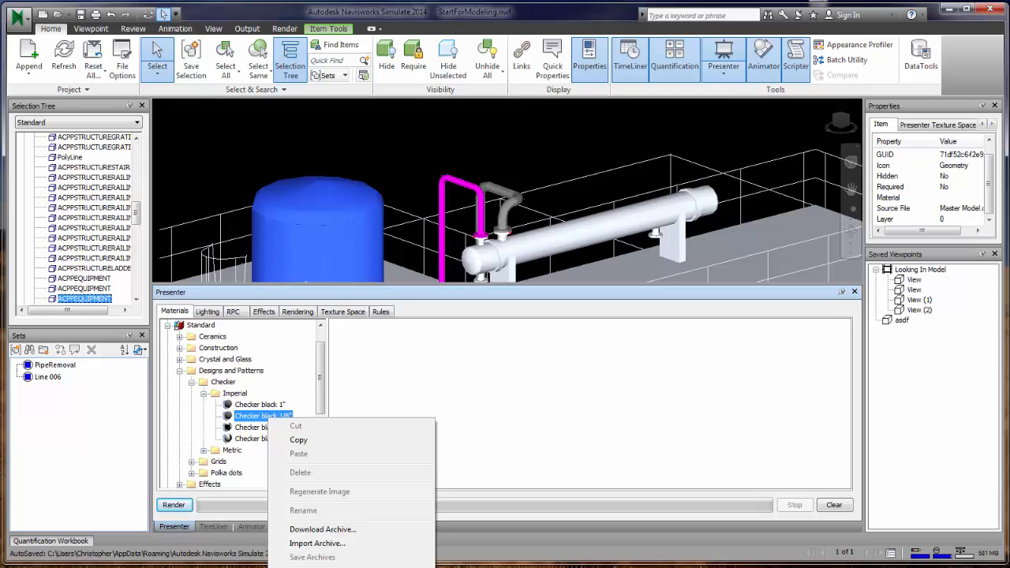
left_click(332, 567)
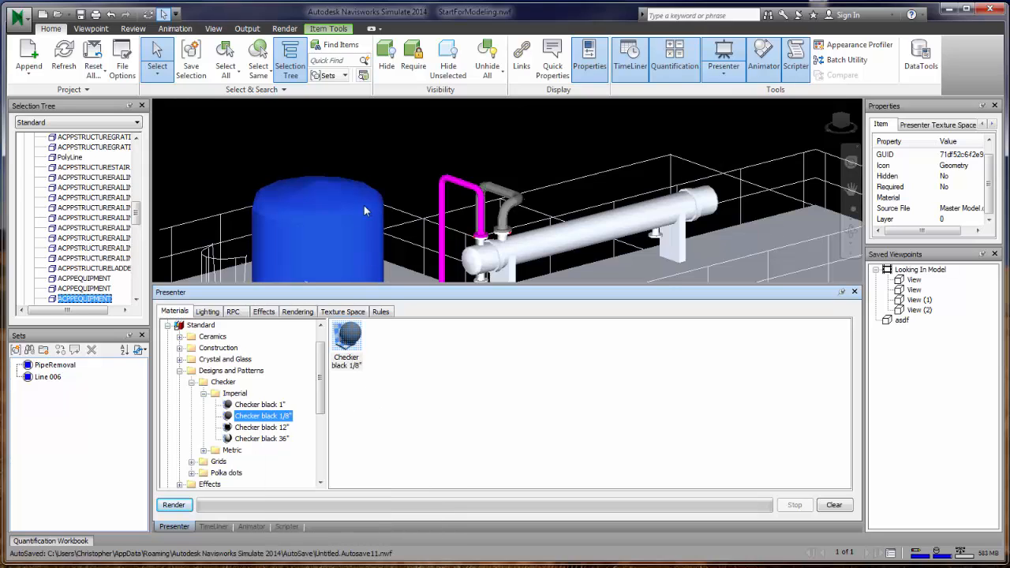
left_click(391, 157)
scroll(302, 249, "up", 2)
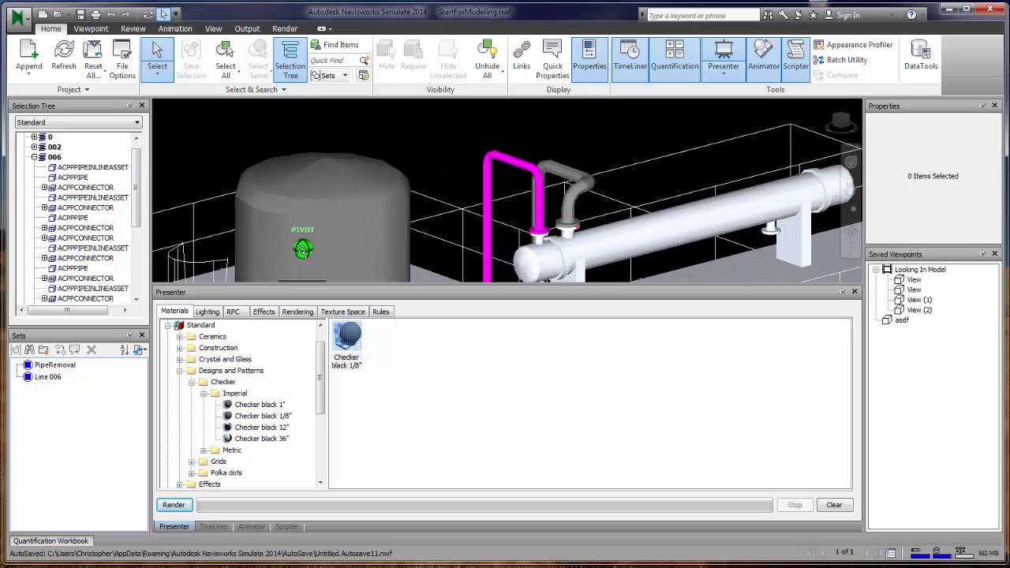
scroll(302, 248, "up", 4)
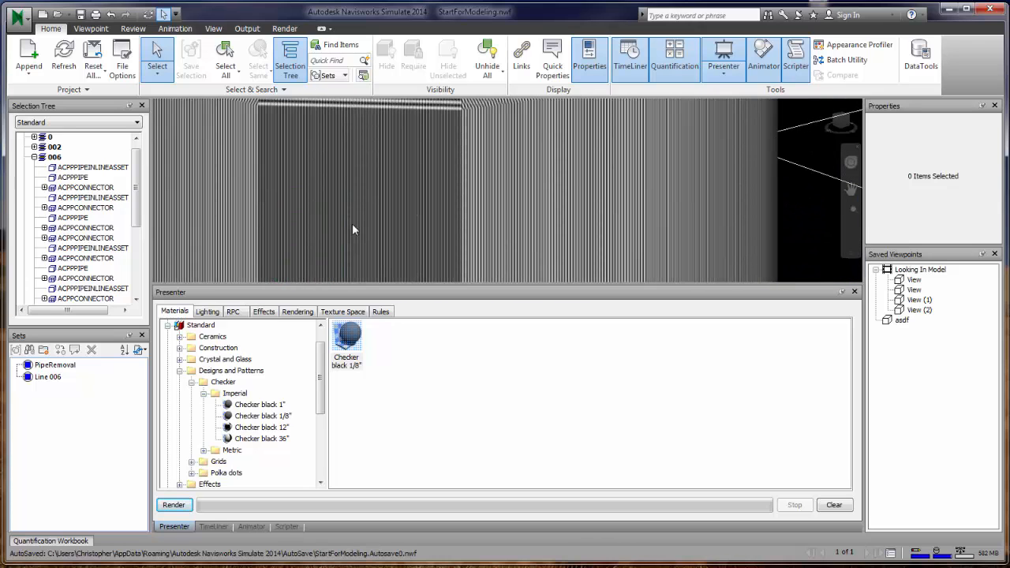
scroll(353, 229, "down", 5)
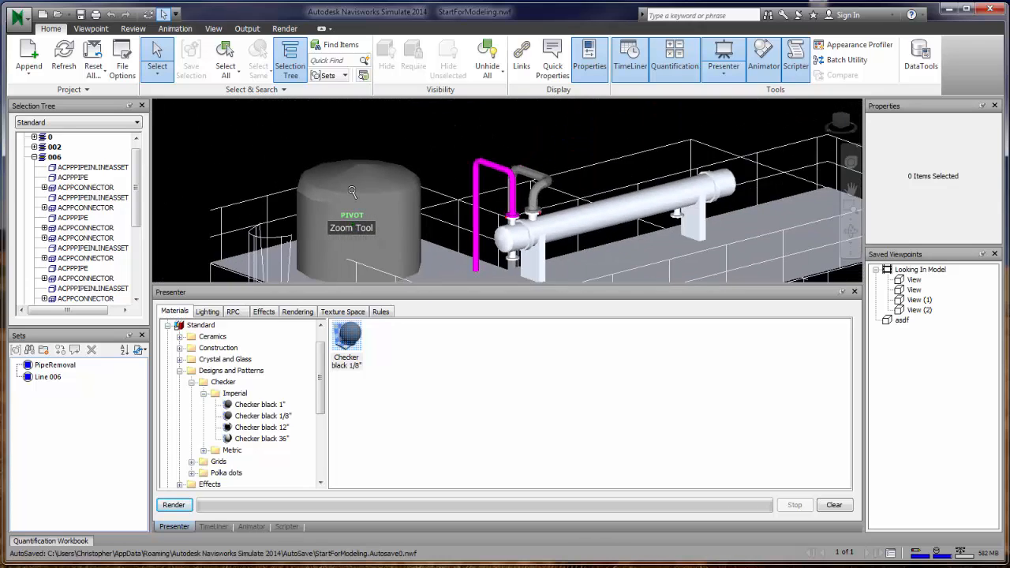
scroll(353, 192, "down", 2)
scroll(405, 197, "up", 2)
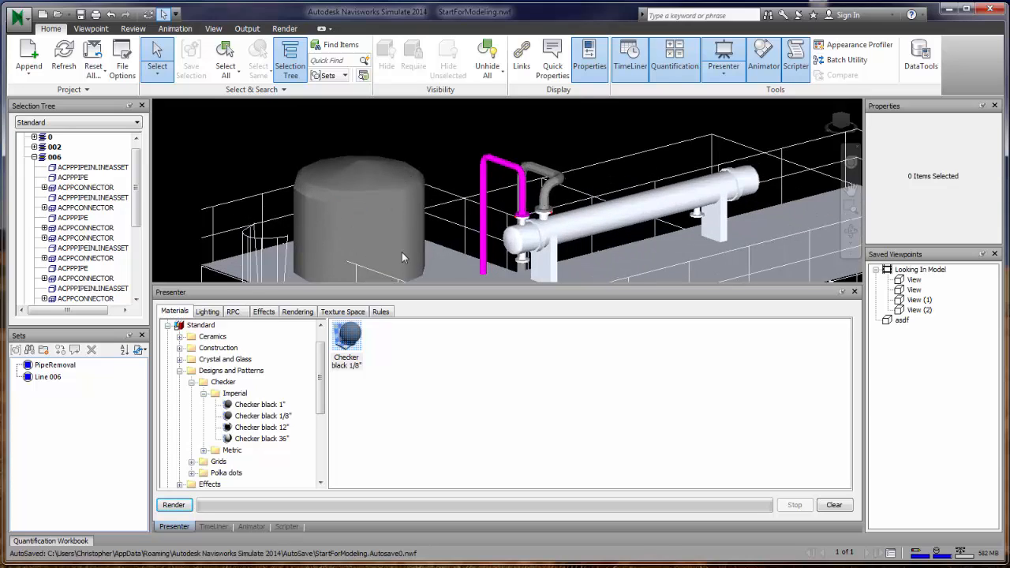
Apply the Checker black 36" material to the vertical tank and clear the selection
left_click(351, 230)
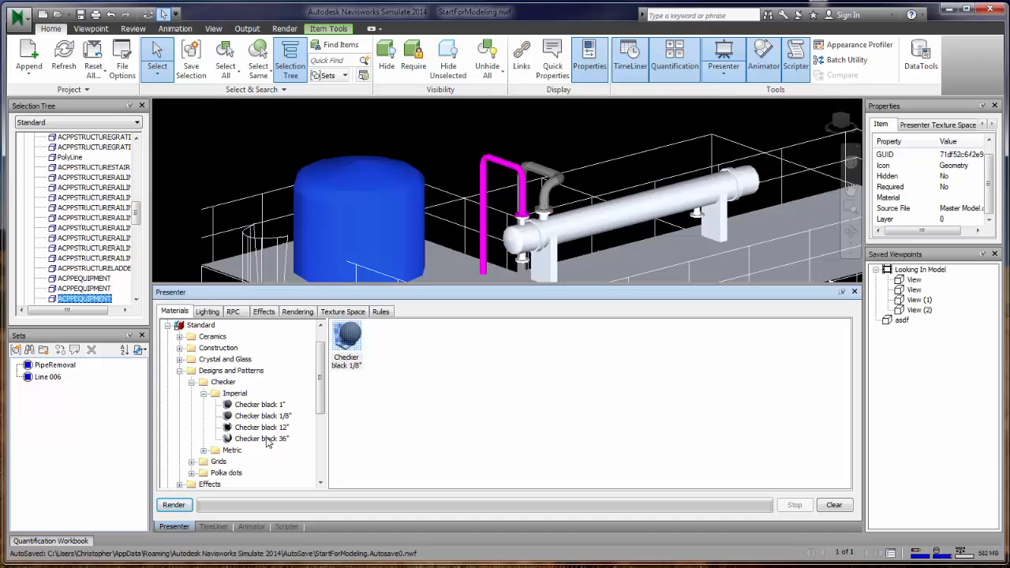
left_click_drag(267, 443, 348, 227)
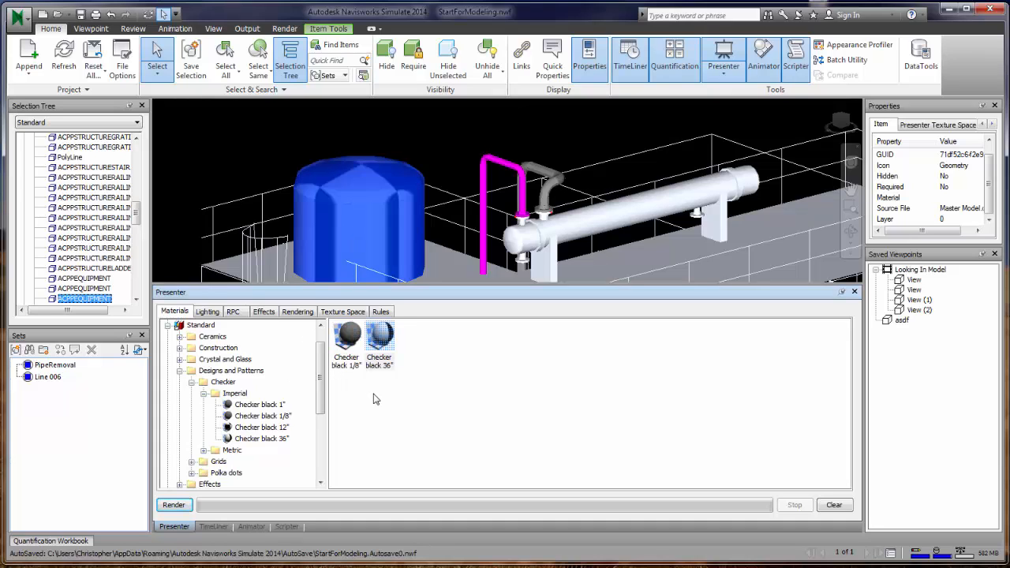
key("Escape")
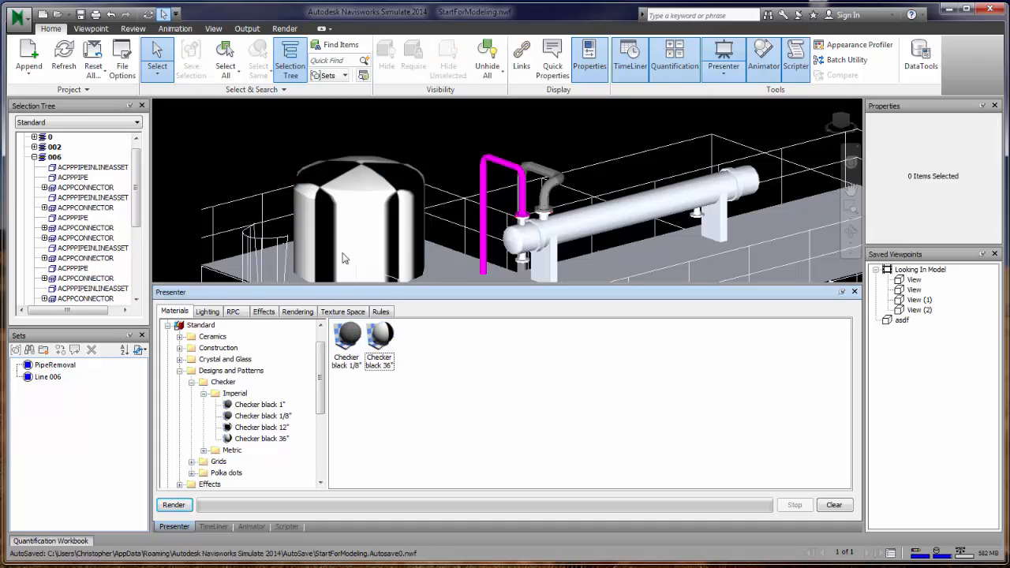
Apply the Checker black 12" material to the vertical tank and clear the selection
left_click_drag(268, 428, 352, 242)
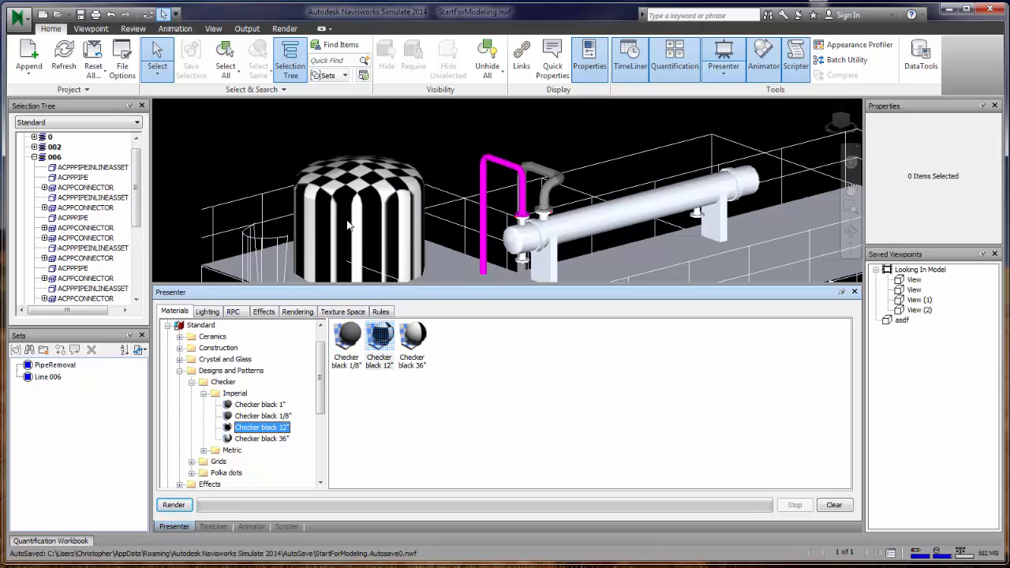
left_click(376, 182)
key("Escape")
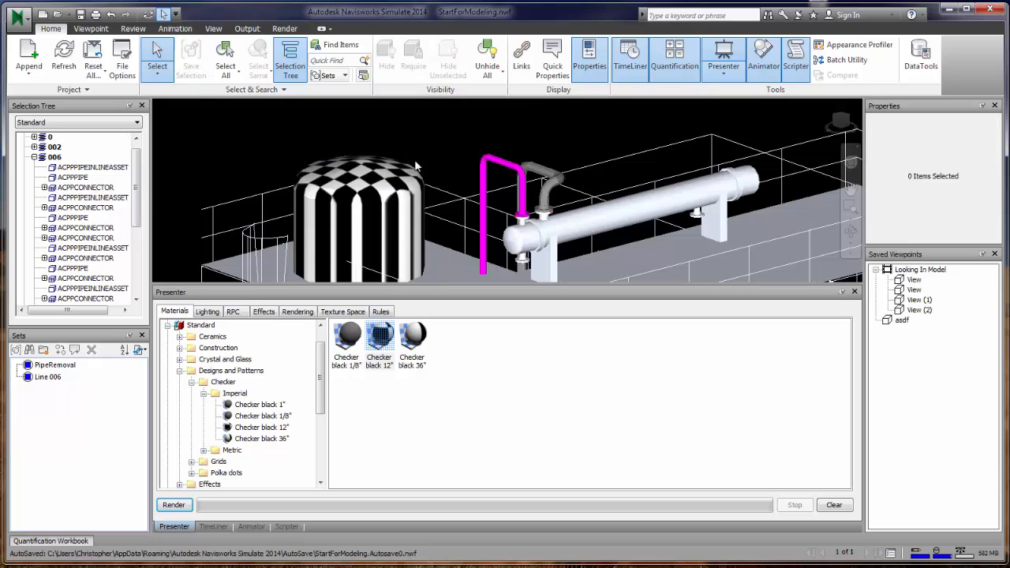
Examine the checkered pattern along the full height of the tank and its surroundings on the platform
scroll(382, 180, "down", 2)
middle_click_drag(378, 228, 360, 102)
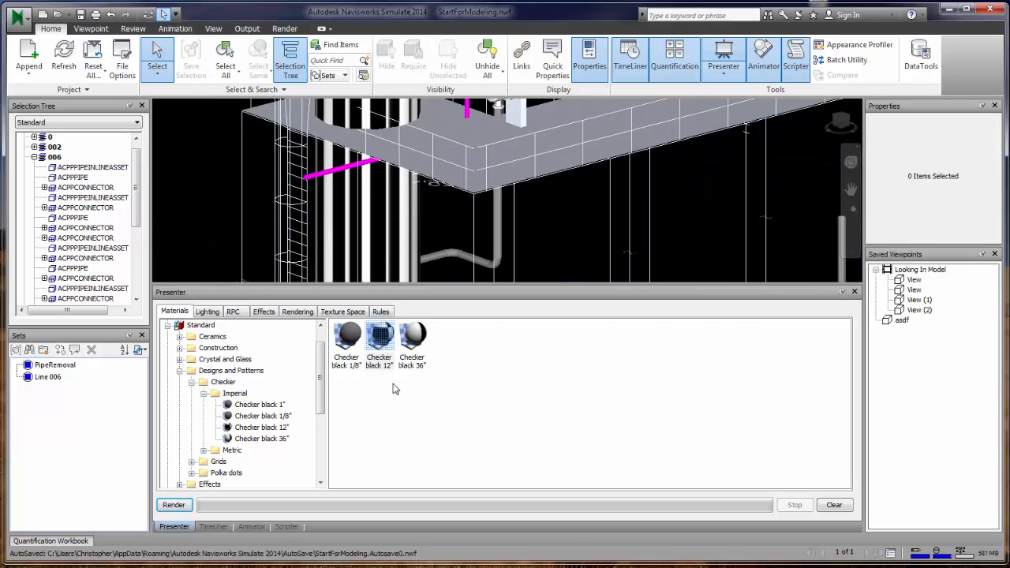
middle_click_drag(376, 251, 436, 126)
middle_click_drag(443, 225, 428, 273)
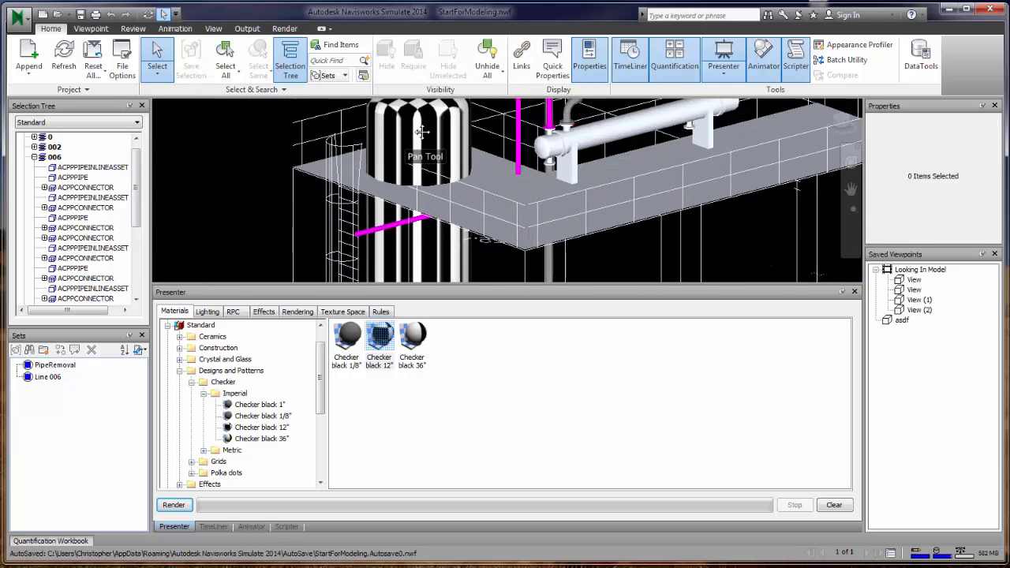
middle_click_drag(421, 132, 408, 177)
scroll(408, 177, "up", 4)
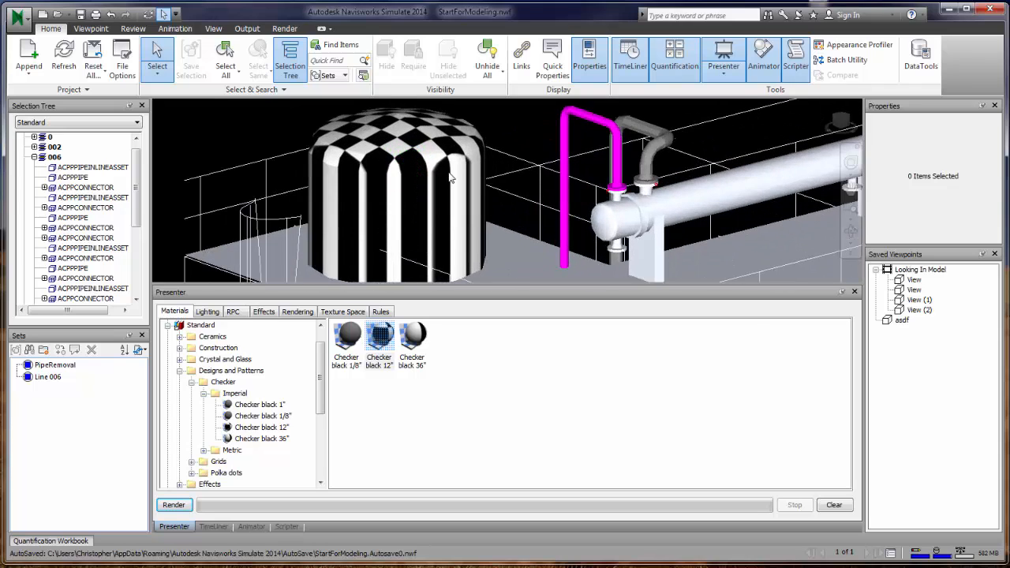
scroll(487, 227, "down", 3)
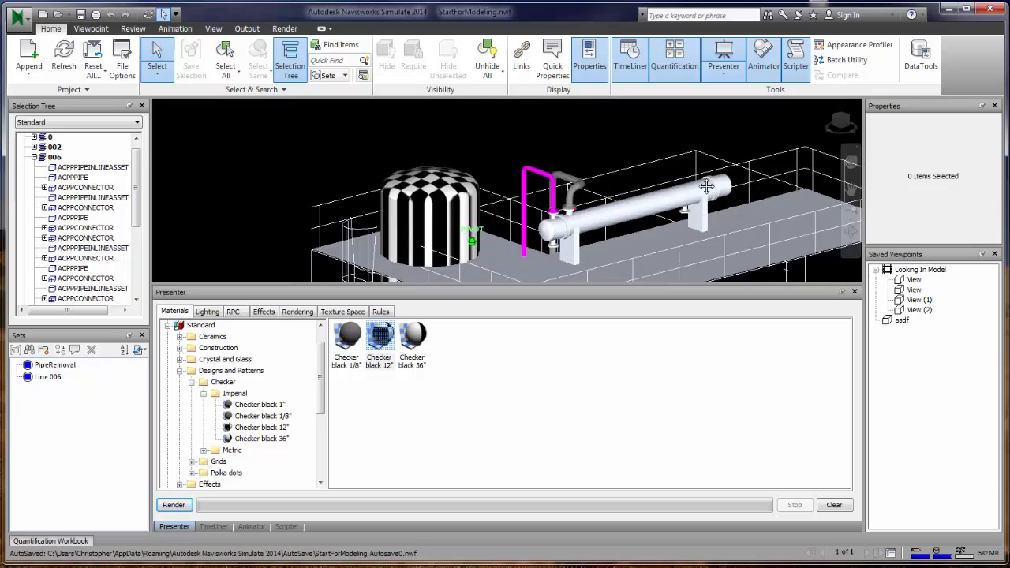
middle_click_drag(488, 226, 564, 130, "shift")
scroll(762, 185, "down", 2)
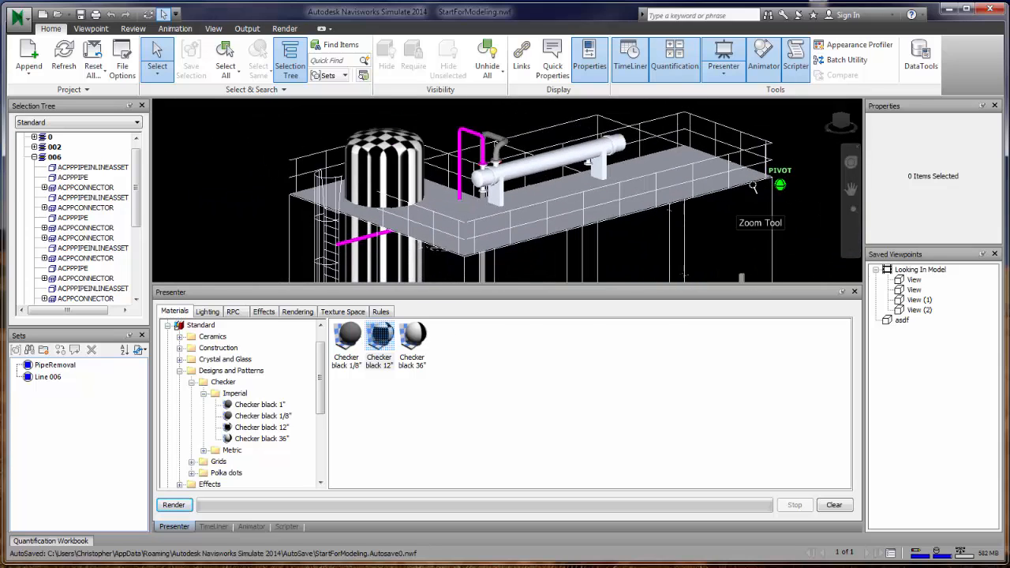
middle_click_drag(642, 231, 602, 281)
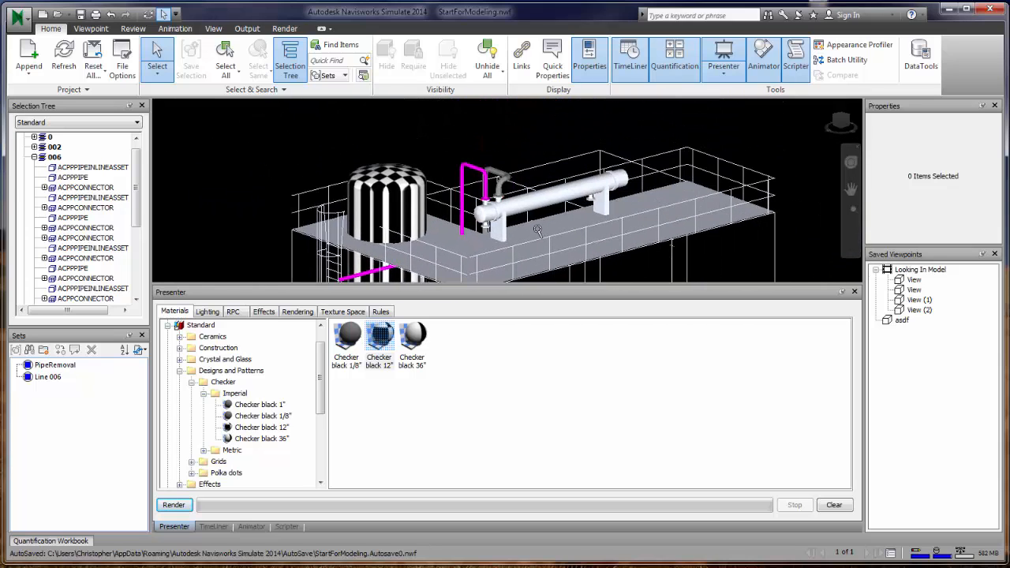
scroll(537, 225, "up", 3)
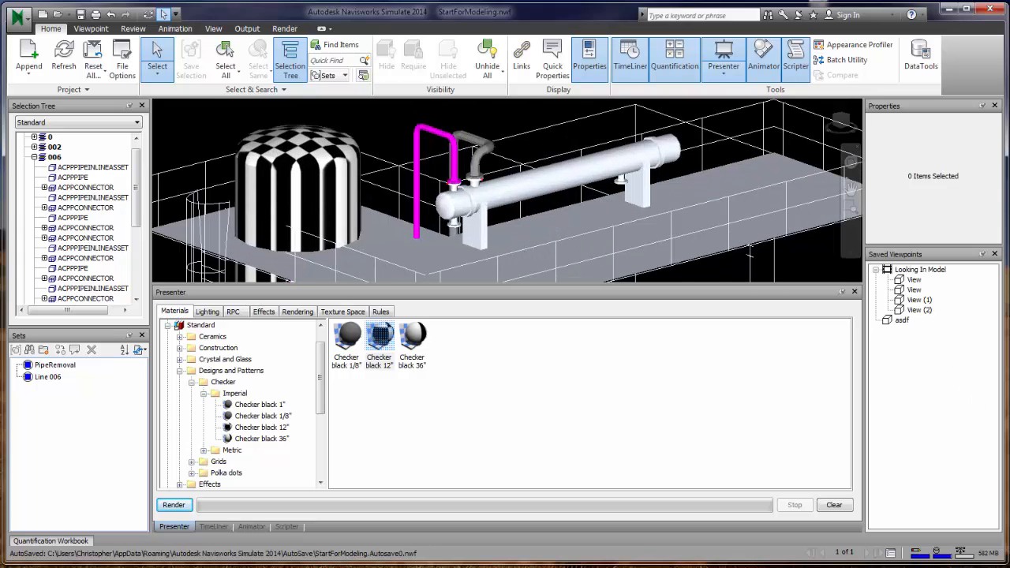
Switch to Movie Maker and add a title clip with the default text My Movie
left_click(971, 428)
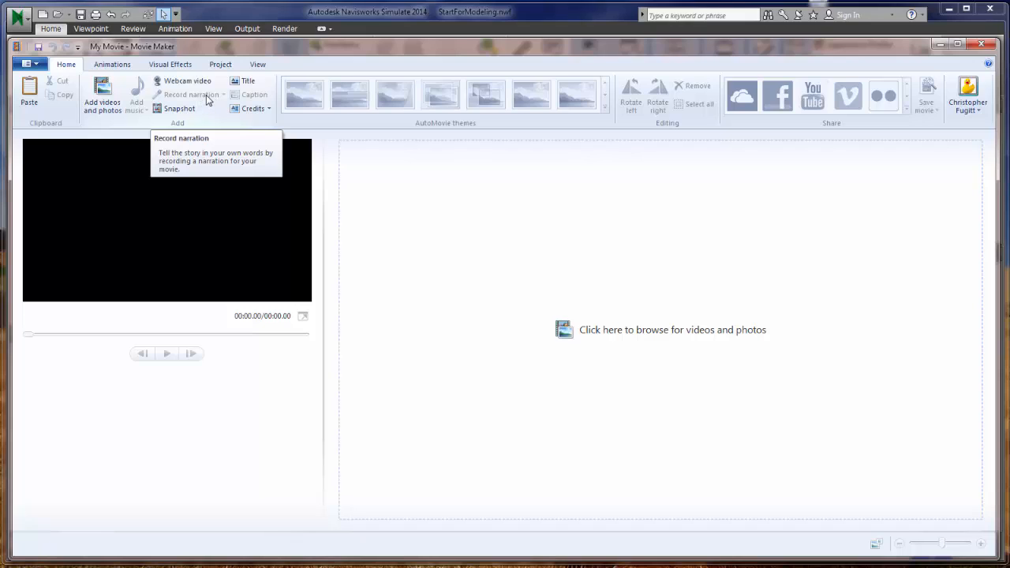
left_click(30, 63)
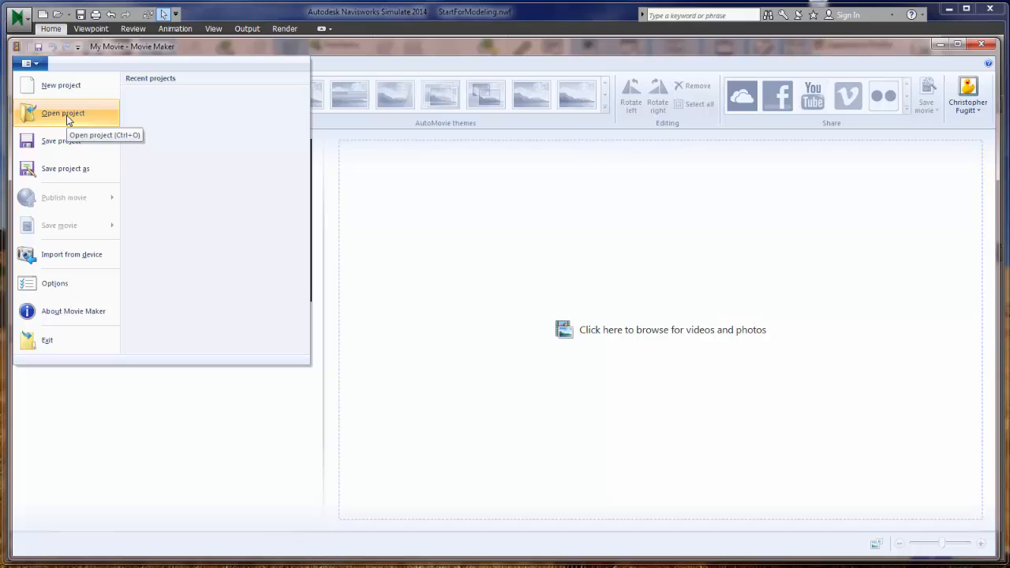
key("Escape")
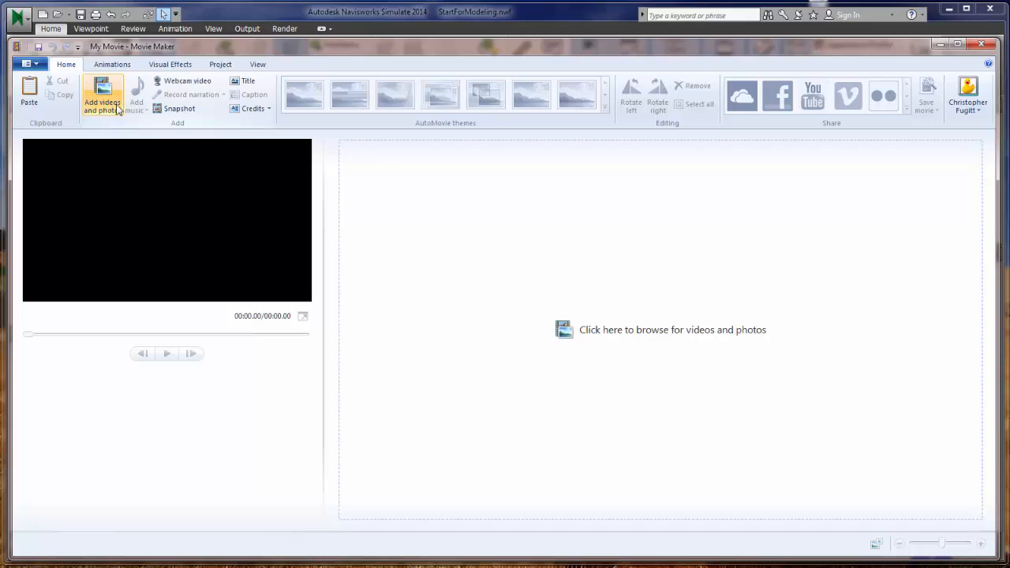
left_click(245, 81)
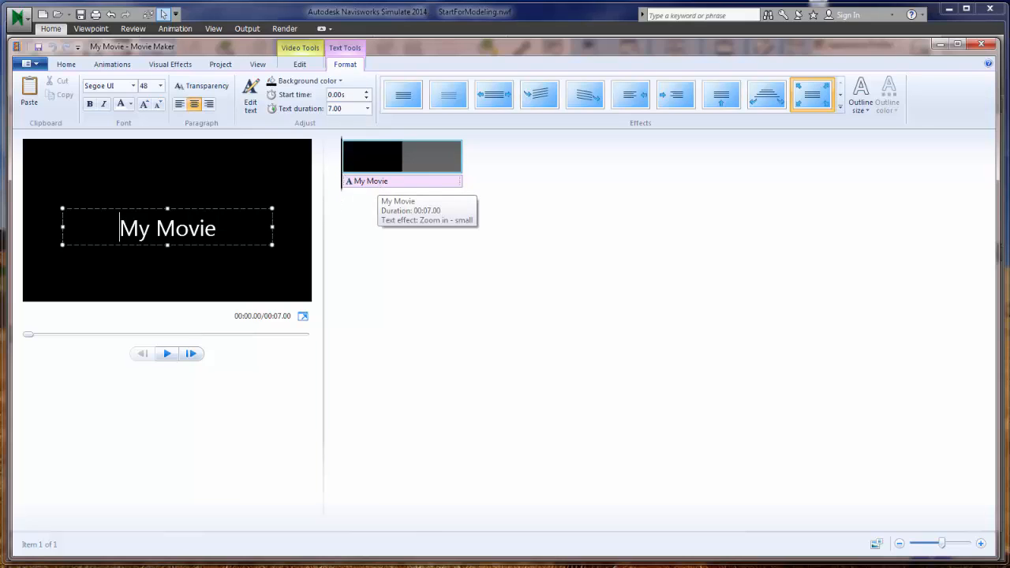
left_click(366, 287)
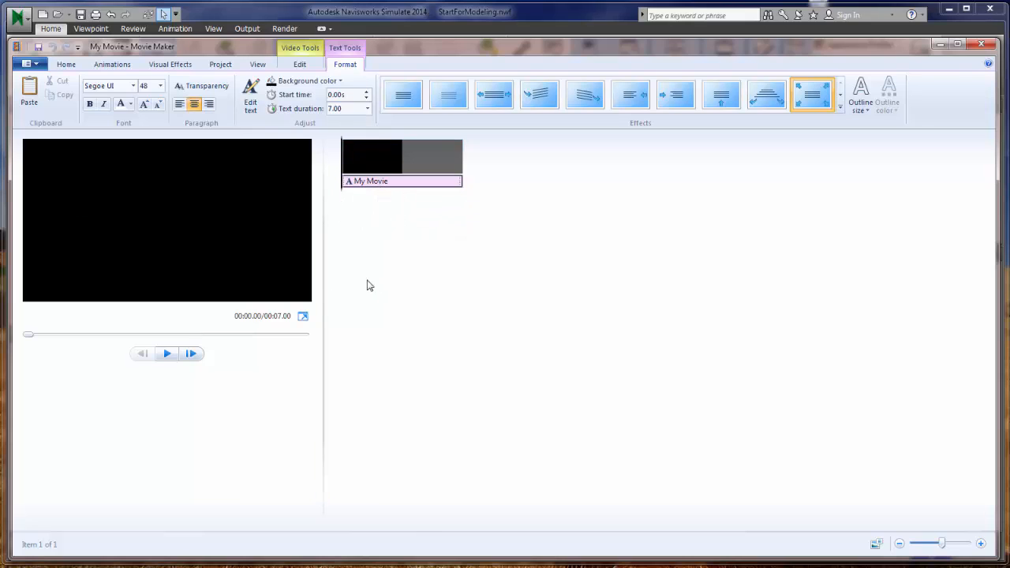
Record a narration over the title clip and save it as a WMA file under the suggested name in the Plant 3D Videos folder
left_click(66, 64)
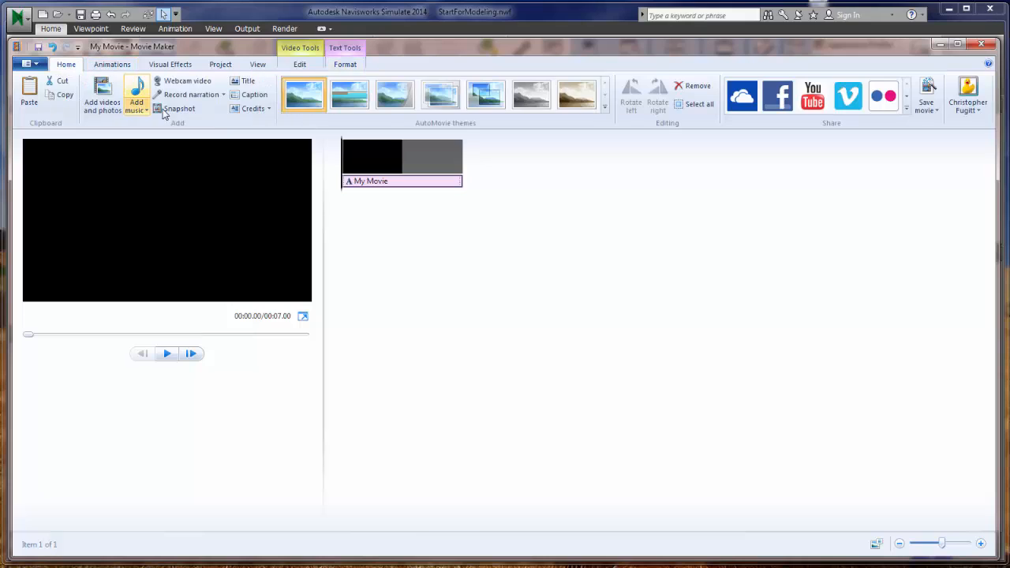
left_click(195, 95)
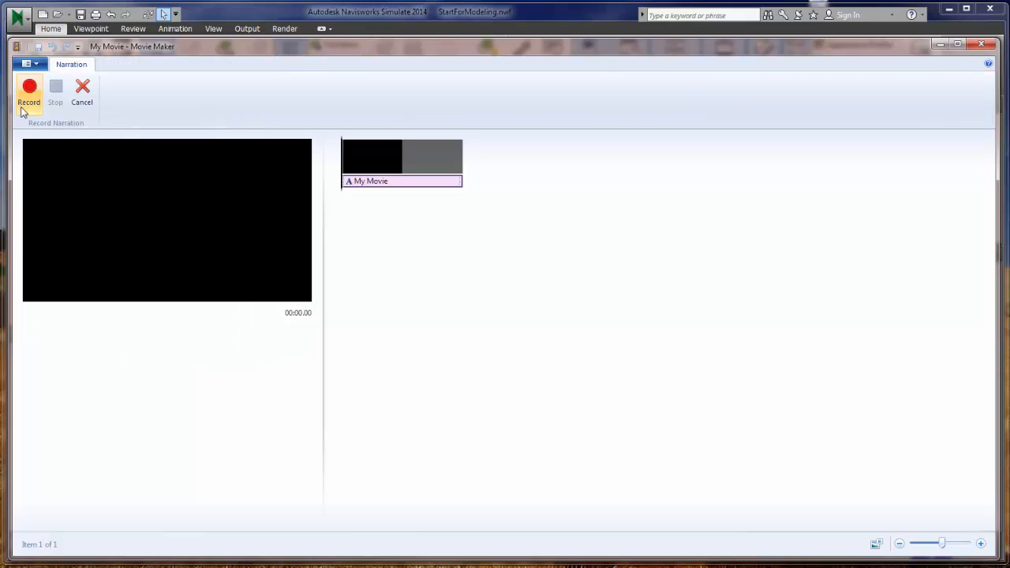
left_click(27, 93)
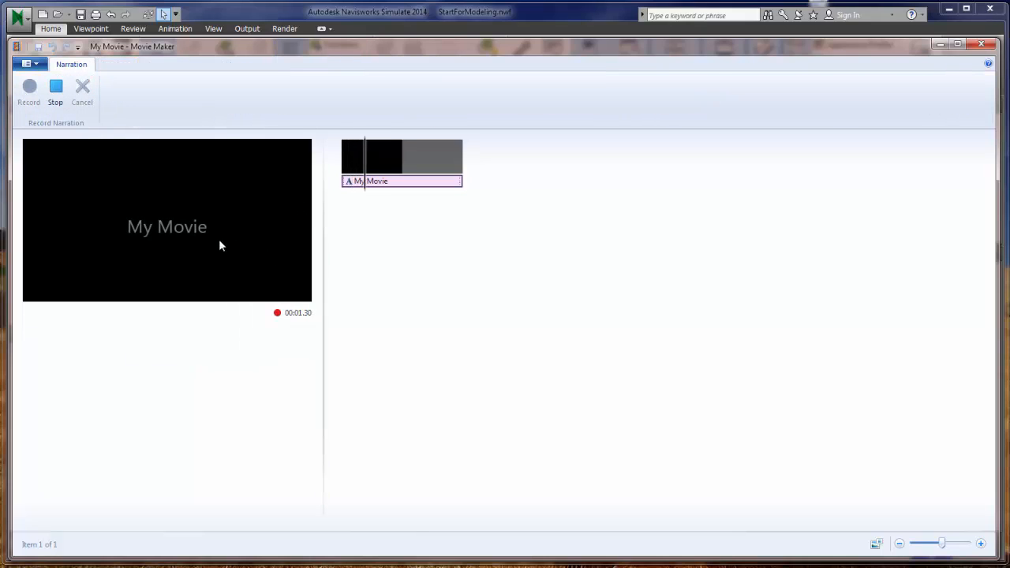
left_click(60, 109)
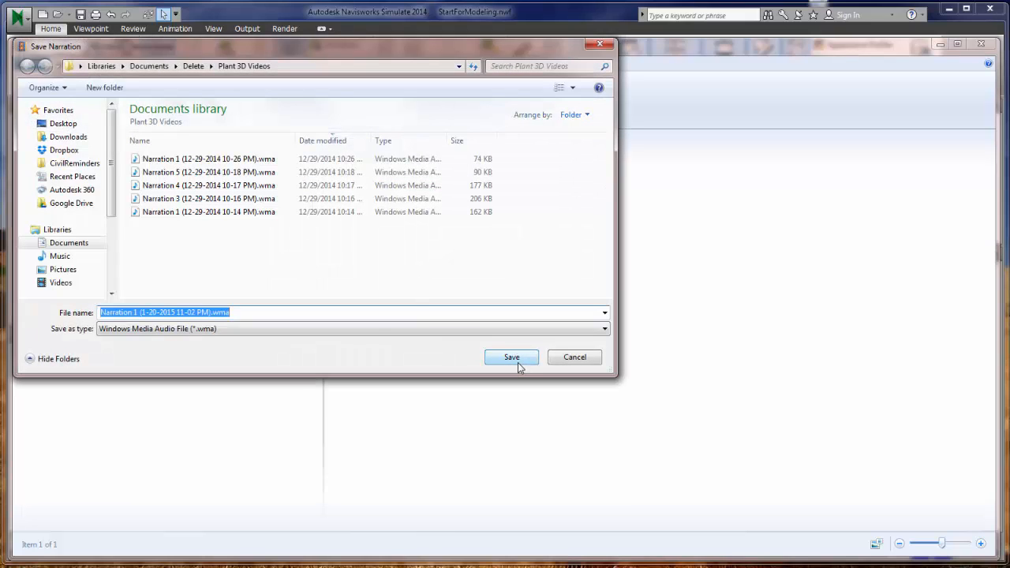
left_click(519, 364)
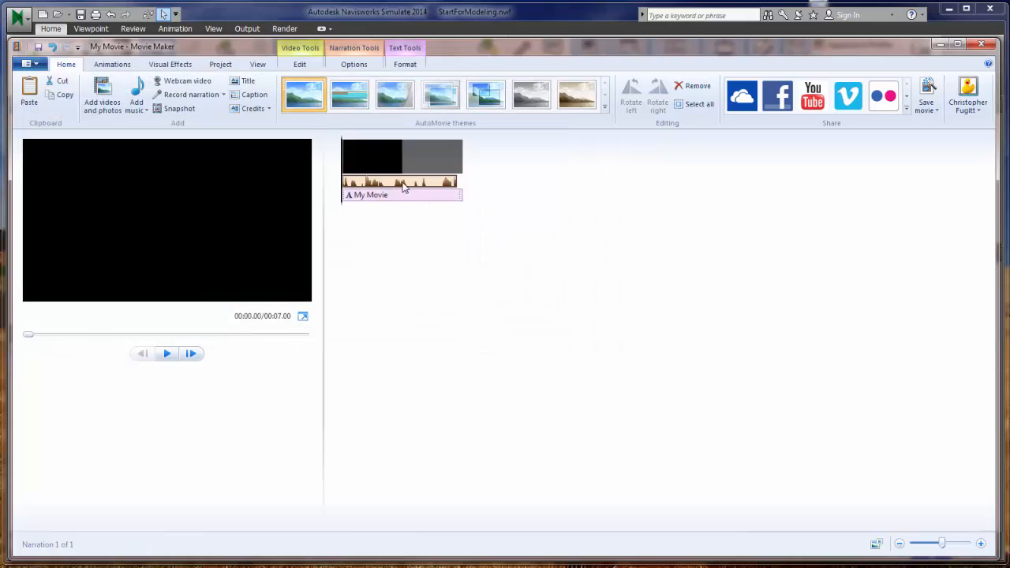
Play back the narrated title clip and look over the services for publishing the movie on the web
left_click(168, 354)
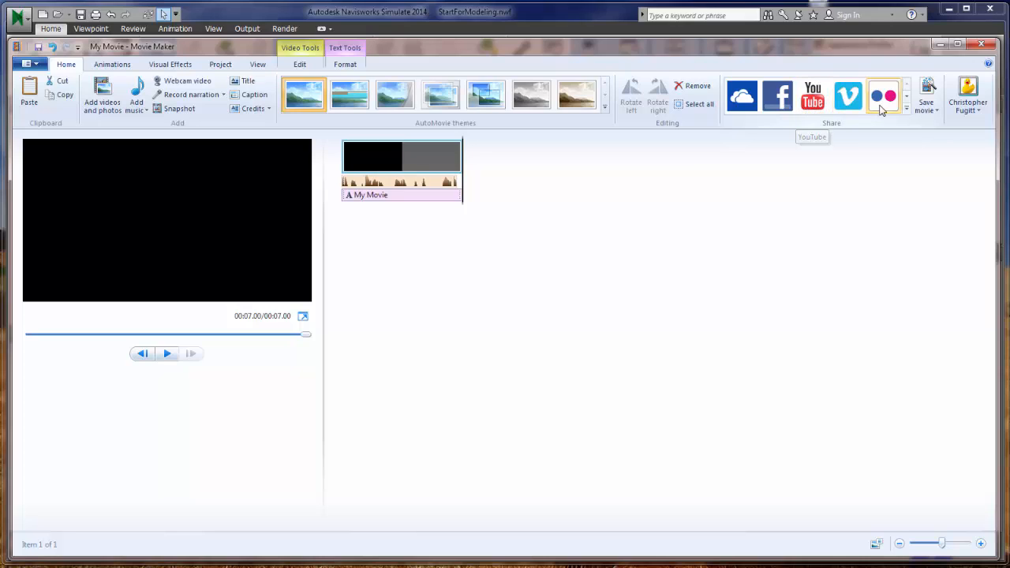
left_click(906, 107)
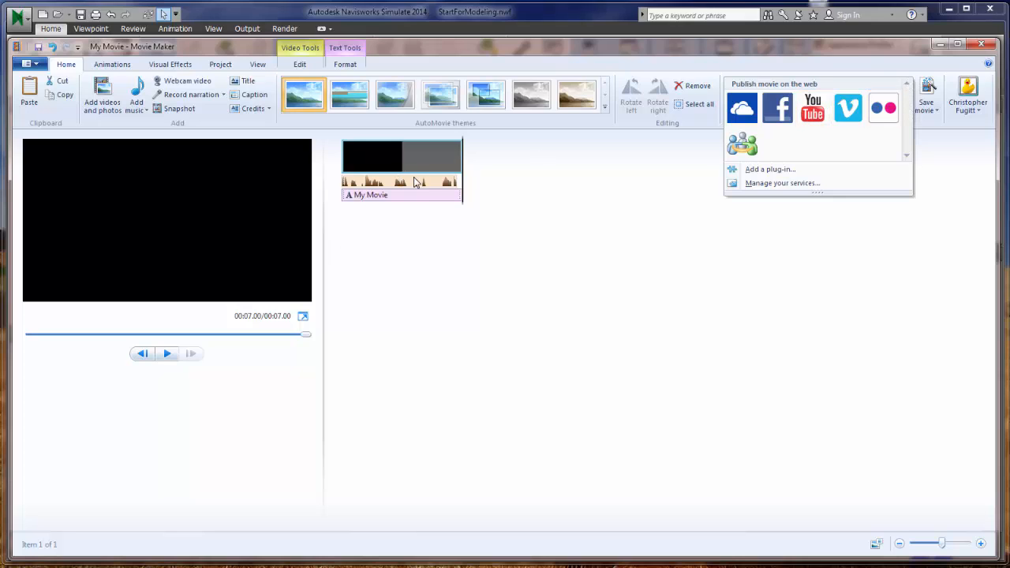
left_click(472, 223)
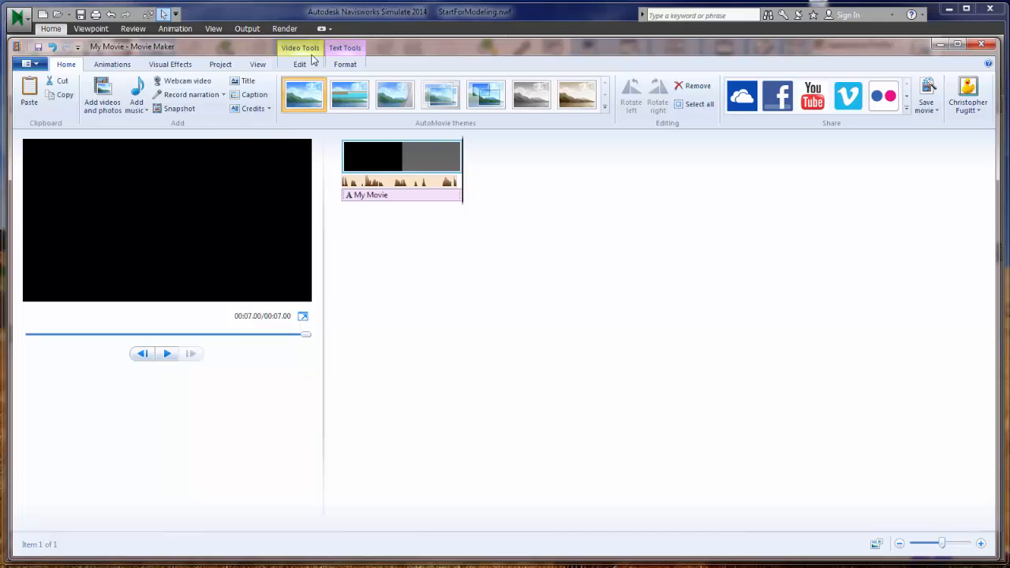
Switch back to Navisworks and look over Presenter's lighting settings before returning to its materials
left_click(940, 45)
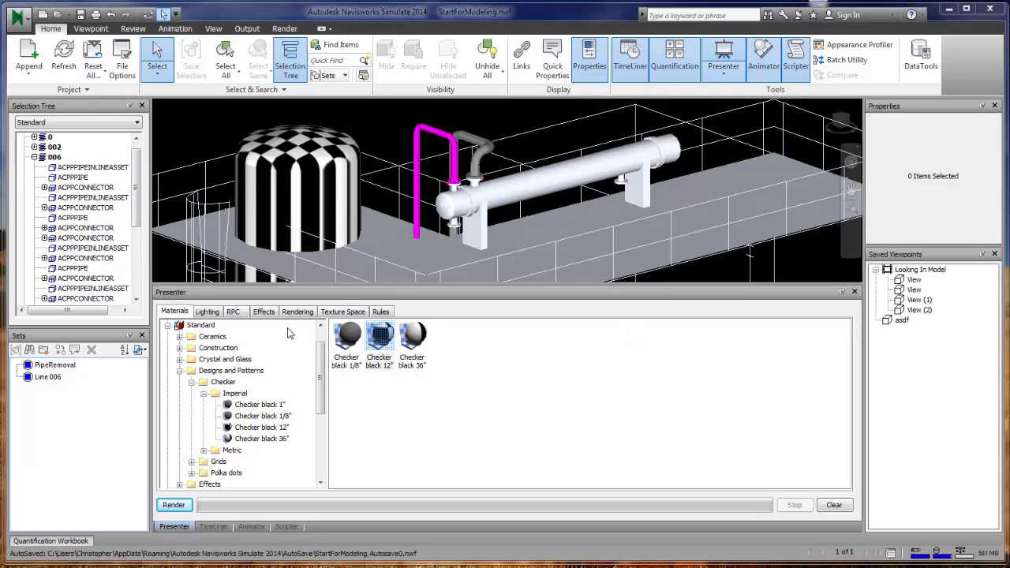
left_click(207, 312)
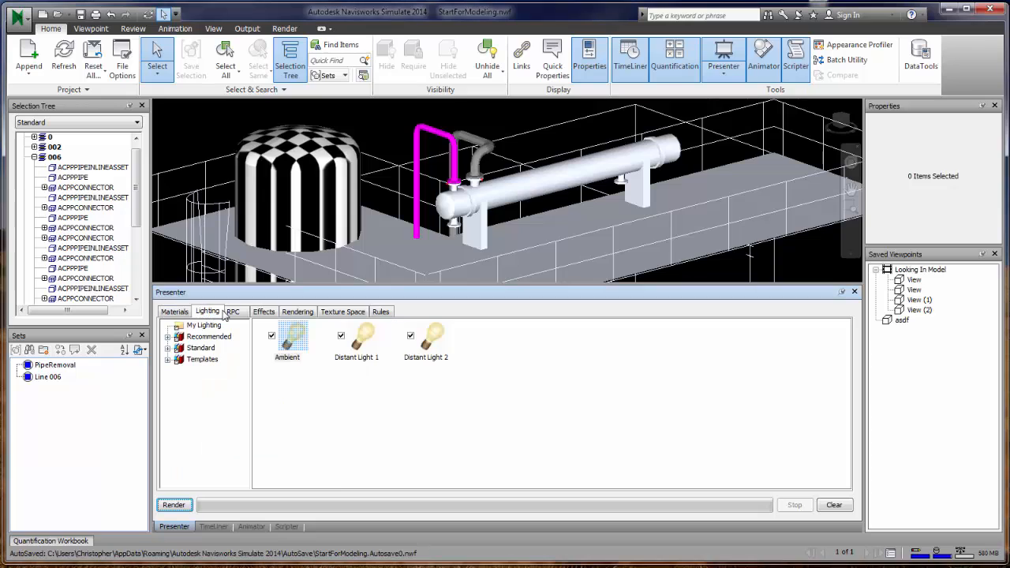
left_click(176, 312)
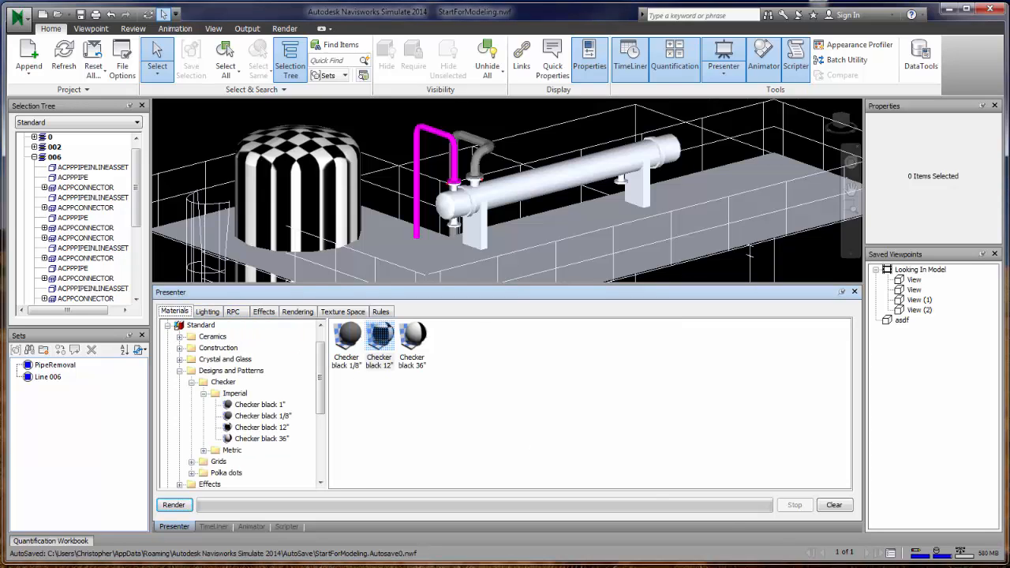